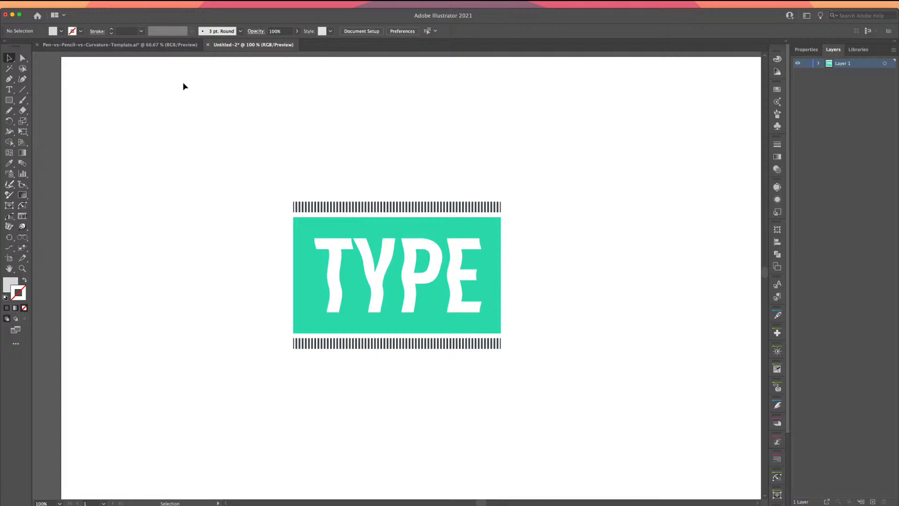
# Step: Show the list of recorded Actions and collapse the Iso Designs and GDP Actions sets
pyautogui.click(185, 4)
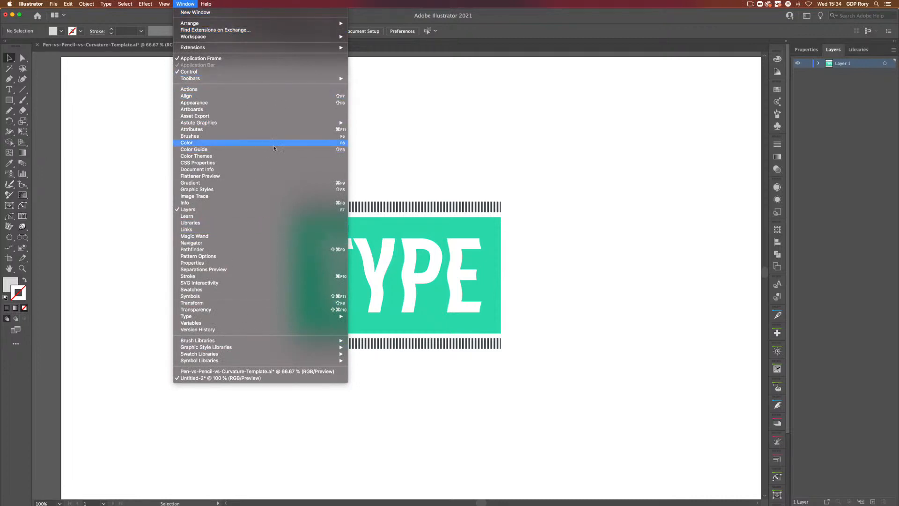
pyautogui.moveTo(272, 124)
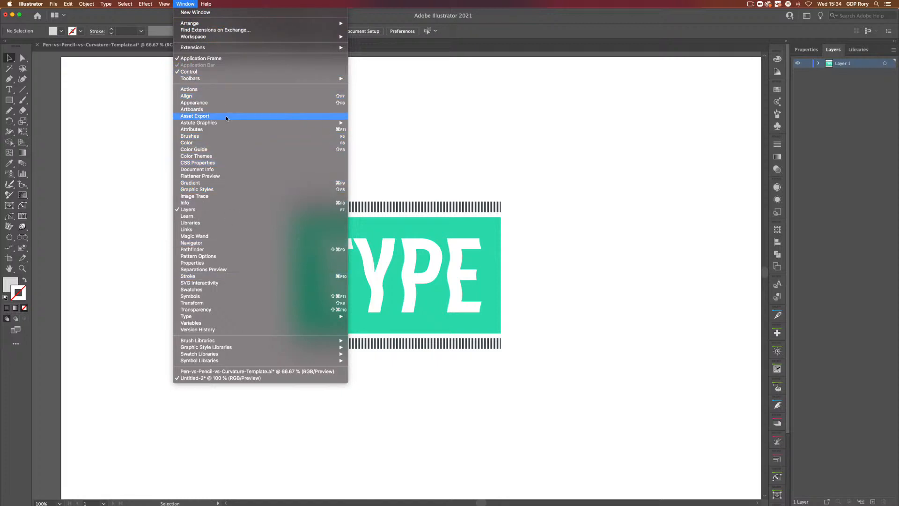
pyautogui.click(223, 92)
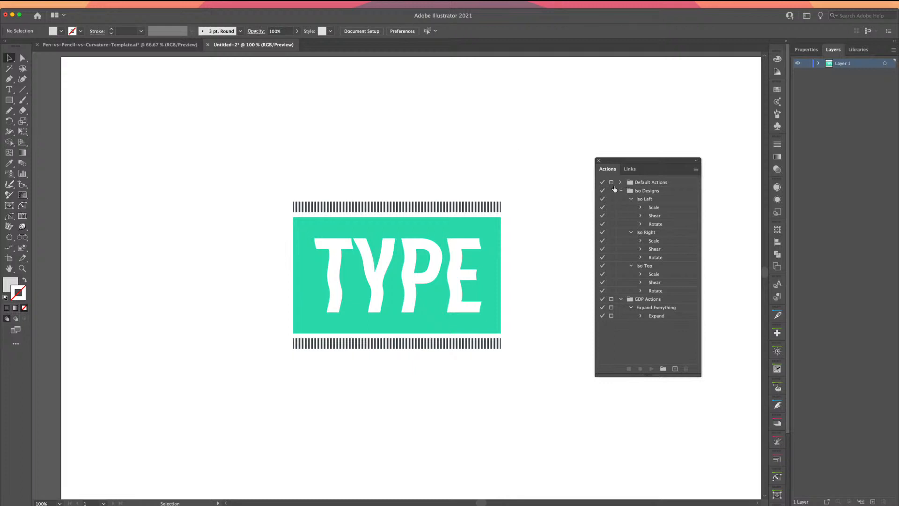
pyautogui.click(620, 190)
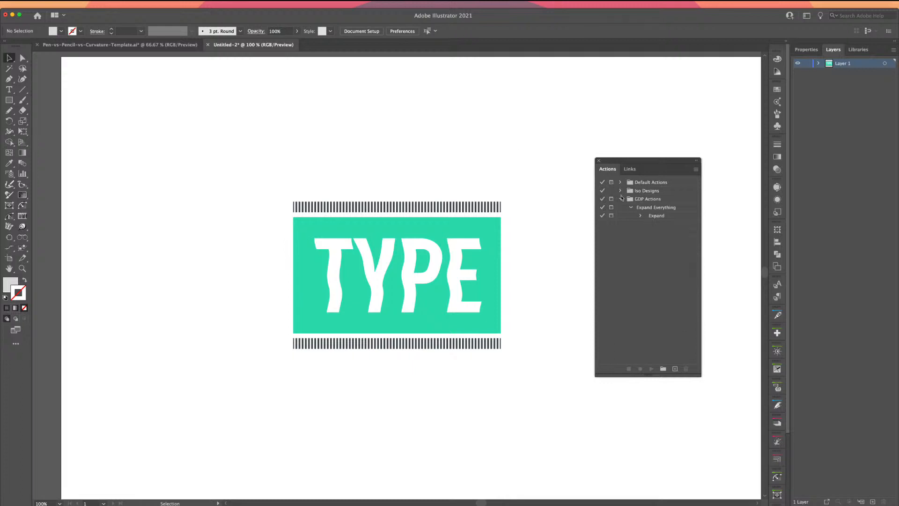
pyautogui.click(621, 198)
# Step: Expand the Default Actions set to examine its actions, collapse it again and select the Iso Designs set
pyautogui.click(631, 185)
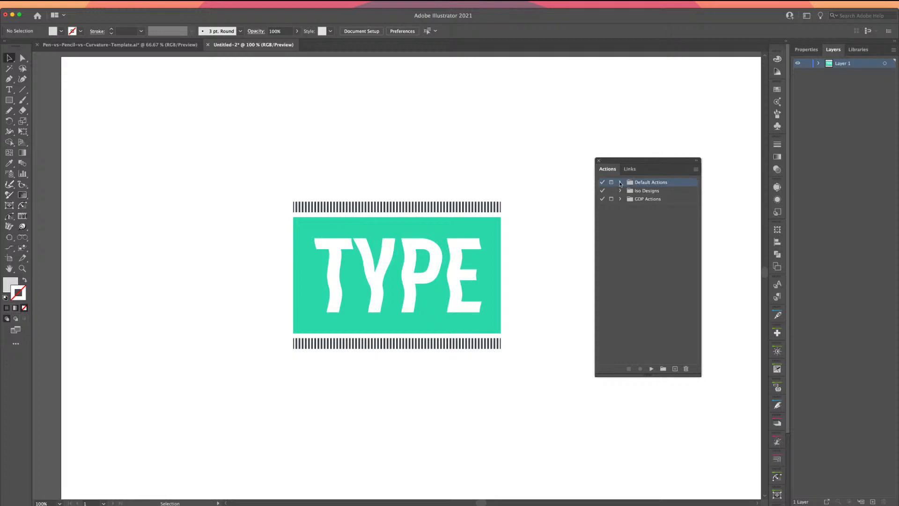
pyautogui.click(620, 182)
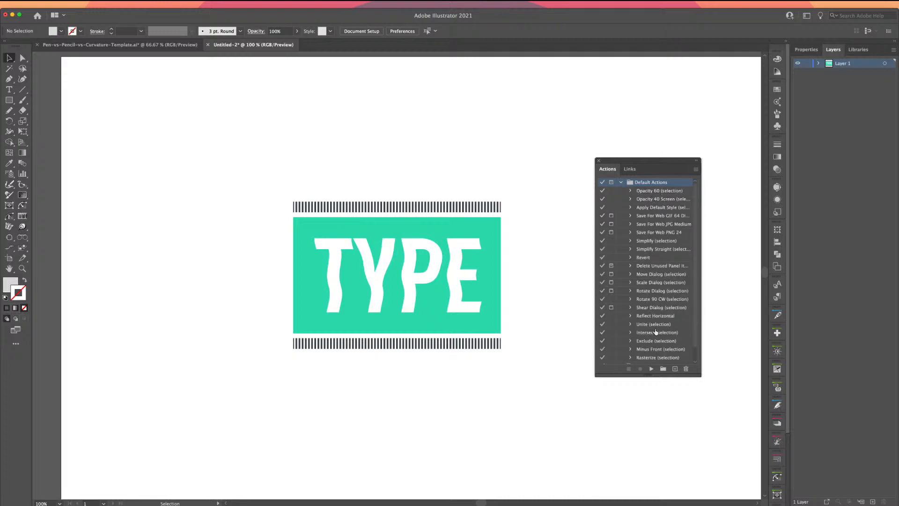
pyautogui.scroll(-2, 647, 320)
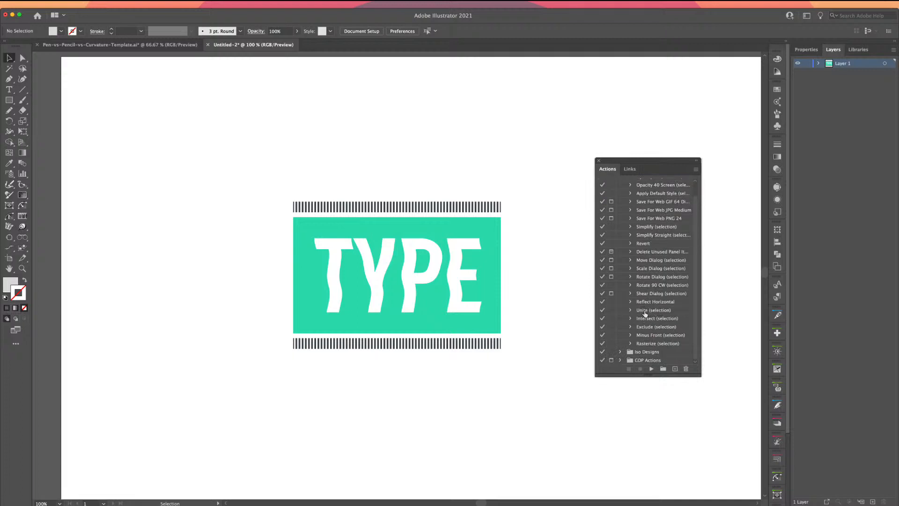
pyautogui.click(645, 310)
pyautogui.scroll(2, 646, 265)
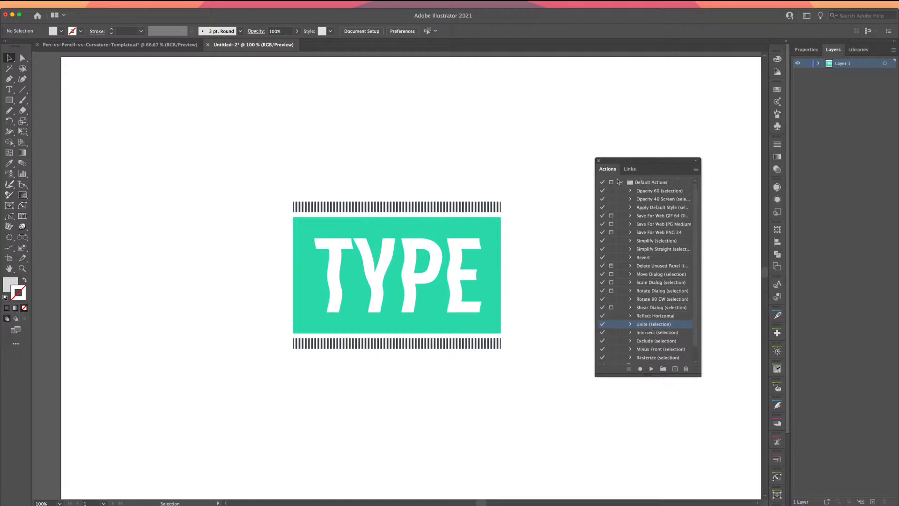
pyautogui.click(621, 183)
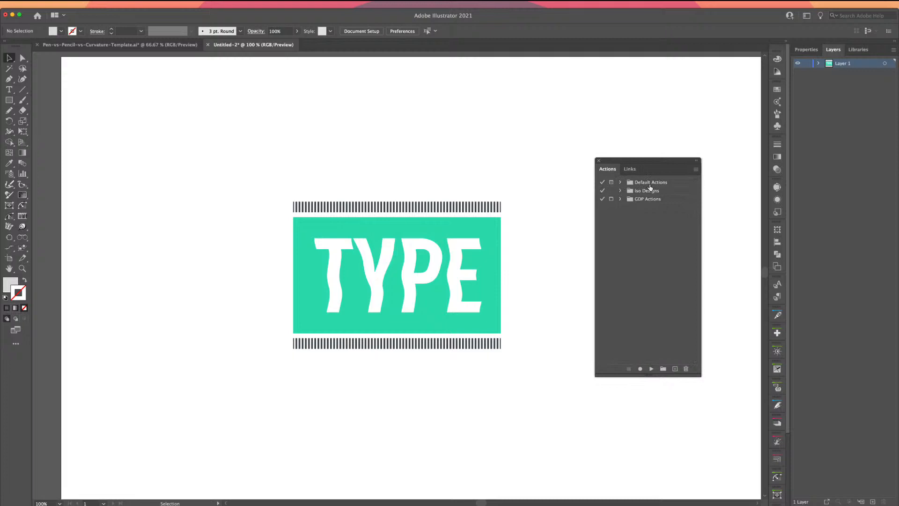
pyautogui.click(650, 183)
pyautogui.click(646, 192)
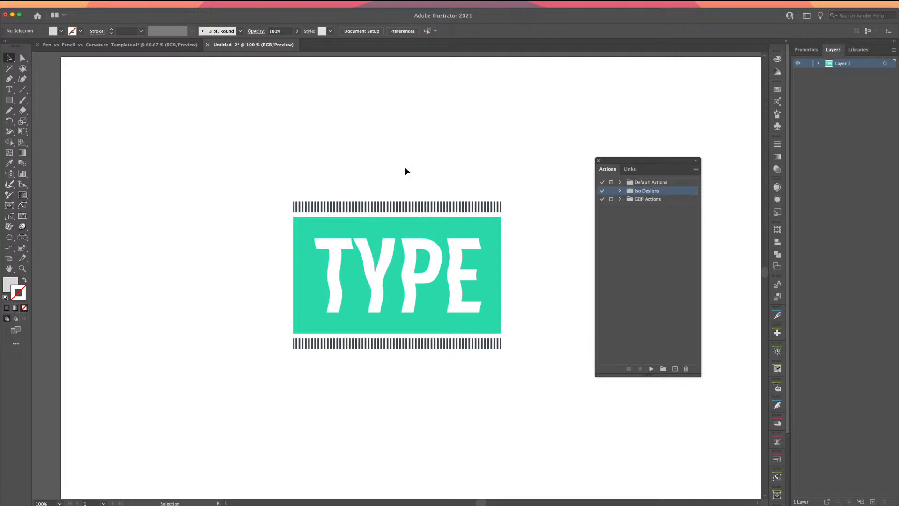
# Step: Draw a square of about 259 px in the empty artboard area to the right of the TYPE artwork
pyautogui.hscroll(5, 383, 179)
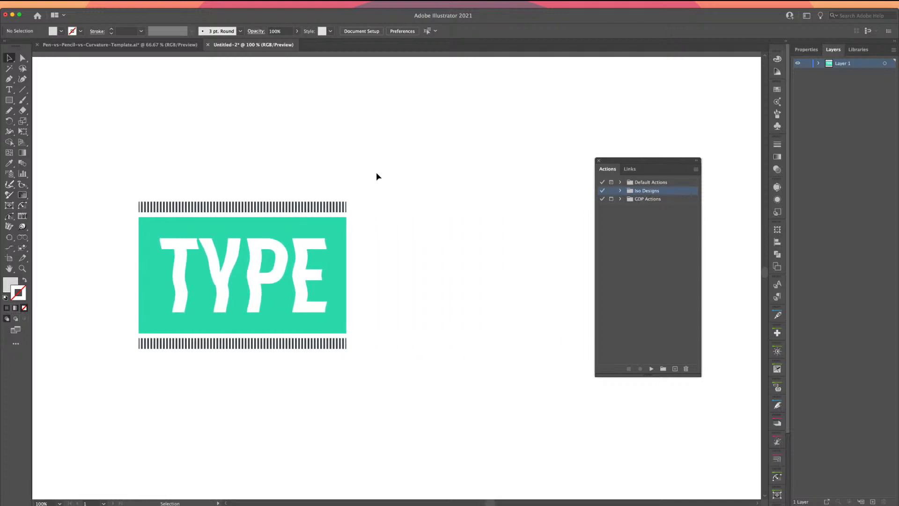
pyautogui.hscroll(1, 373, 172)
pyautogui.hscroll(1, 360, 170)
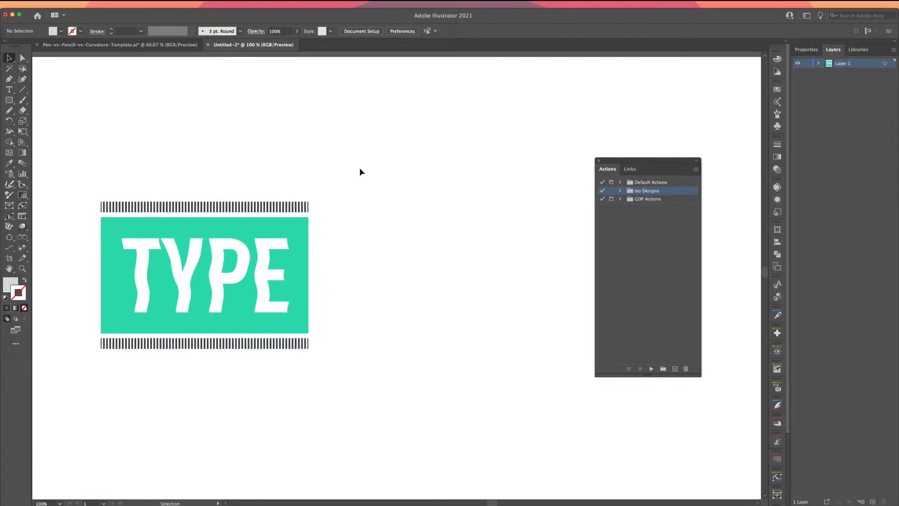
pyautogui.scroll(-1, 349, 179)
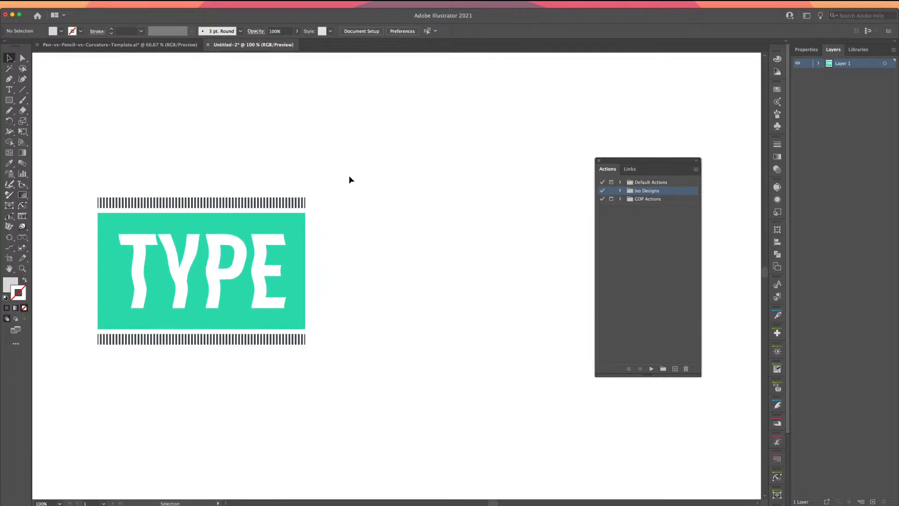
pyautogui.hscroll(1, 349, 180)
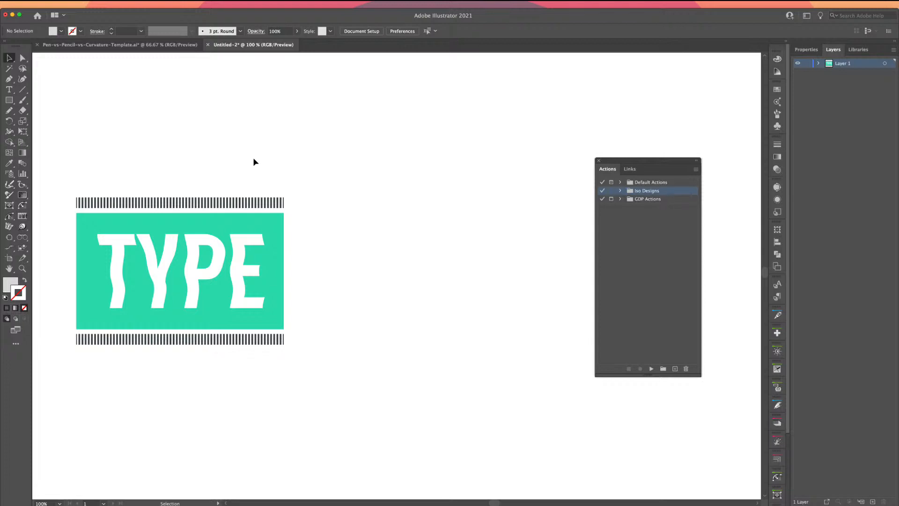
pyautogui.hscroll(5, 341, 158)
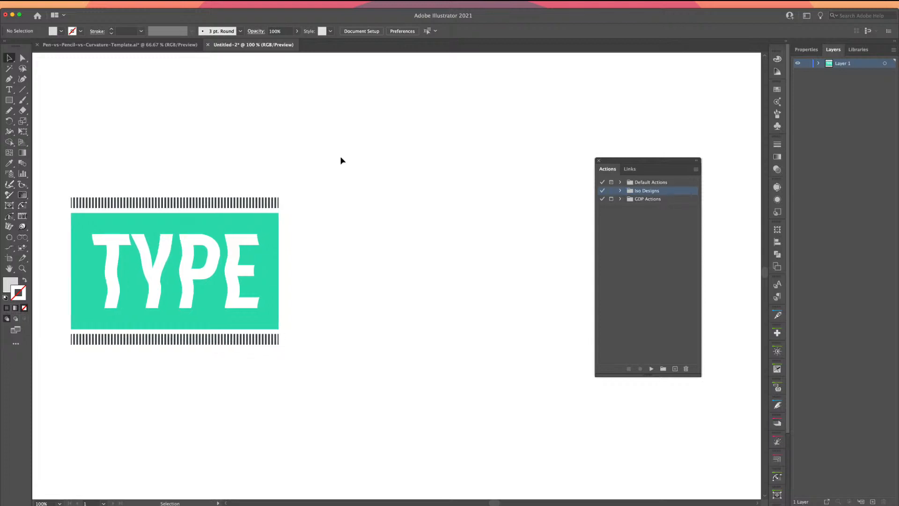
pyautogui.click(9, 100)
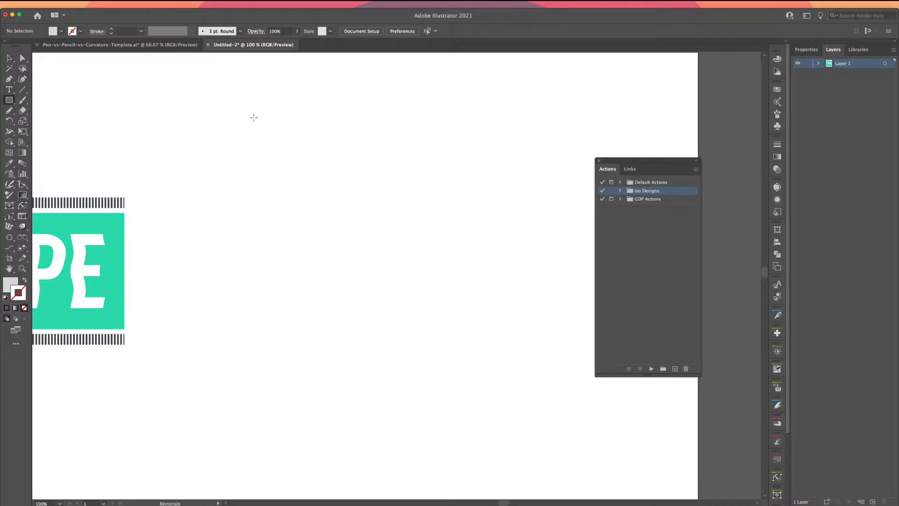
pyautogui.moveTo(253, 117); pyautogui.dragTo(391, 254)
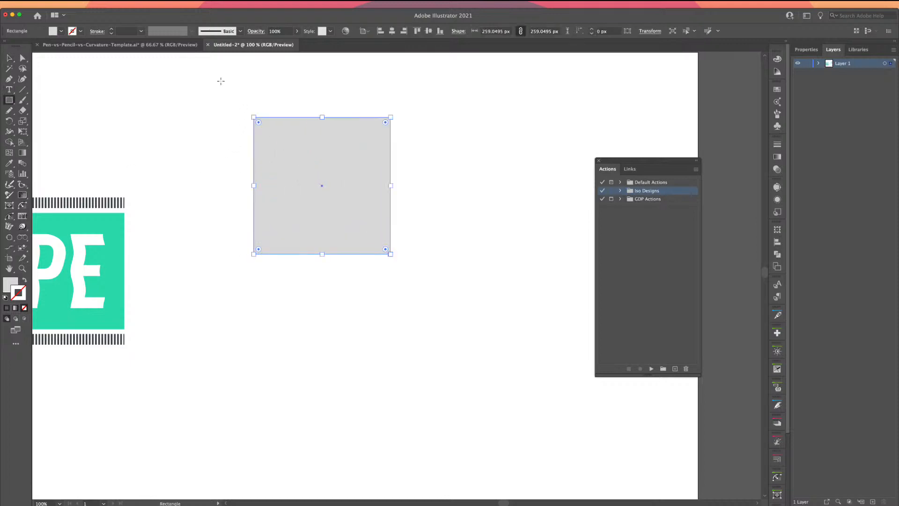
# Step: Fill the new square with a red swatch and deselect it
pyautogui.click(61, 31)
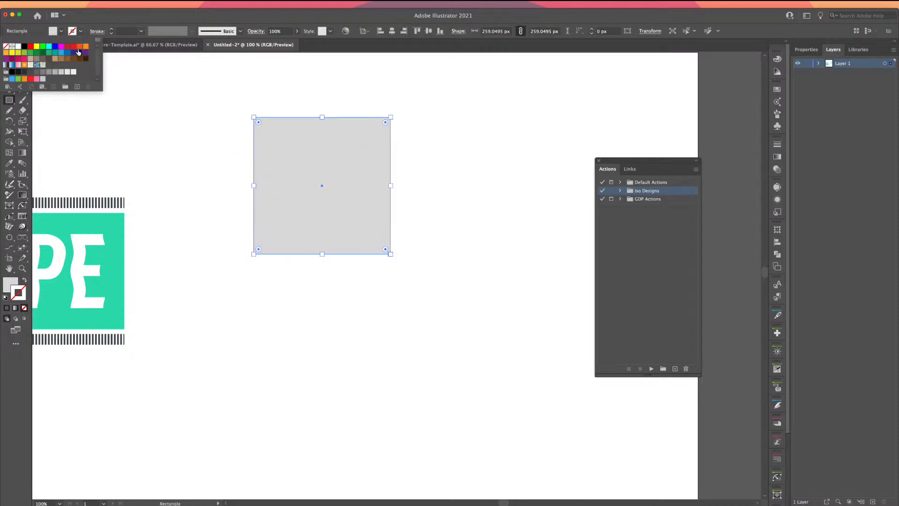
pyautogui.click(74, 47)
pyautogui.click(99, 30)
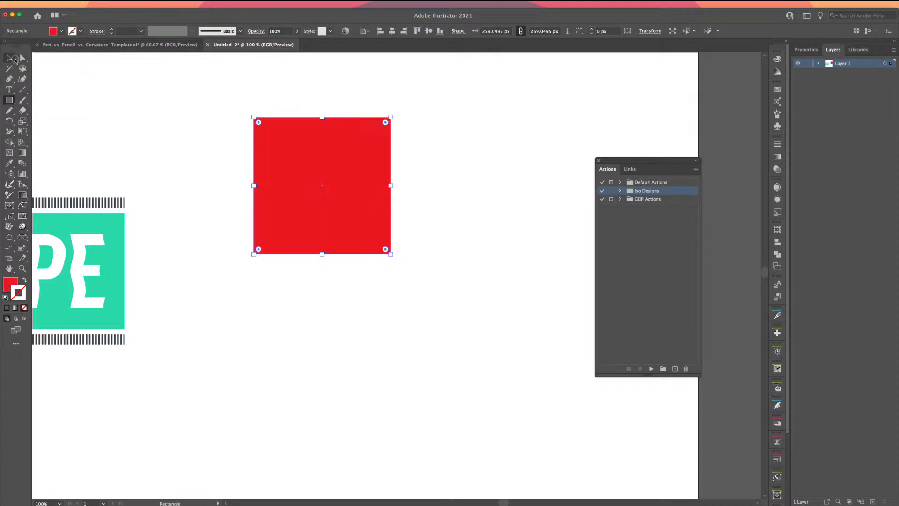
pyautogui.click(9, 58)
pyautogui.click(124, 82)
# Step: Move the red square beside the TYPE artwork and duplicate it twice to the right in an evenly spaced row of three
pyautogui.press('super+minus')
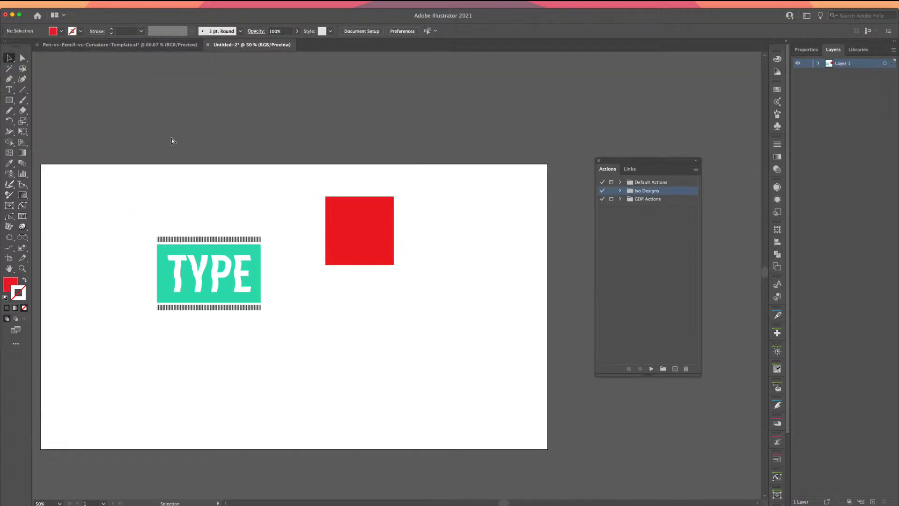
pyautogui.moveTo(283, 258); pyautogui.dragTo(192, 260)
pyautogui.moveTo(245, 247); pyautogui.dragTo(304, 302)
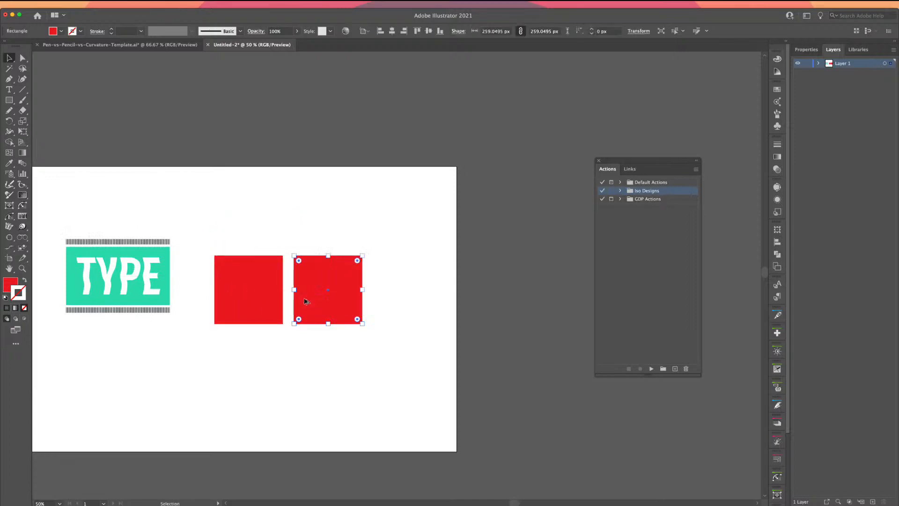
pyautogui.press('super+d')
# Step: Scale the row of three red squares down to about 198 px per square and deselect them
pyautogui.moveTo(261, 225); pyautogui.dragTo(388, 290)
pyautogui.click(264, 231)
pyautogui.press('super+equal')
pyautogui.press('super+equal')
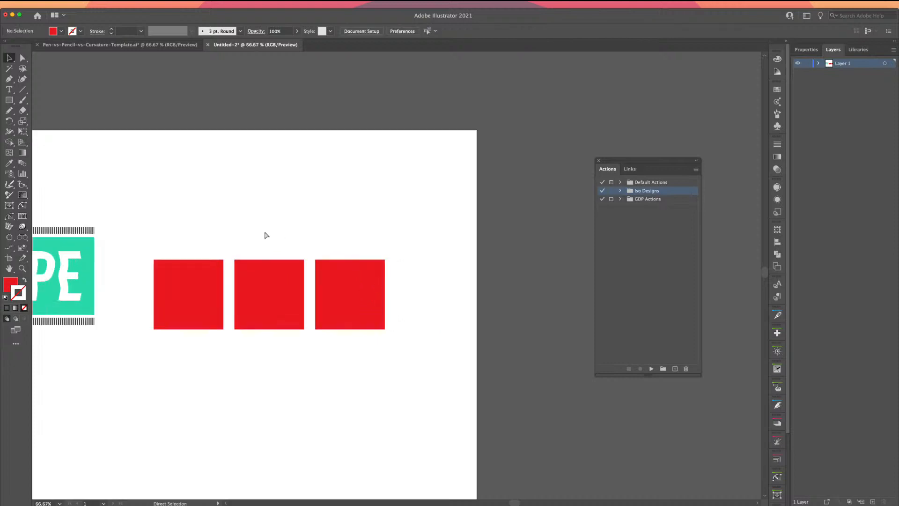
pyautogui.hscroll(-5, 266, 235)
pyautogui.scroll(-2, 283, 234)
# Step: Select the leftmost red square, expand the Iso Designs set and collapse its Iso Left, Iso Right and Iso Top actions
pyautogui.click(236, 225)
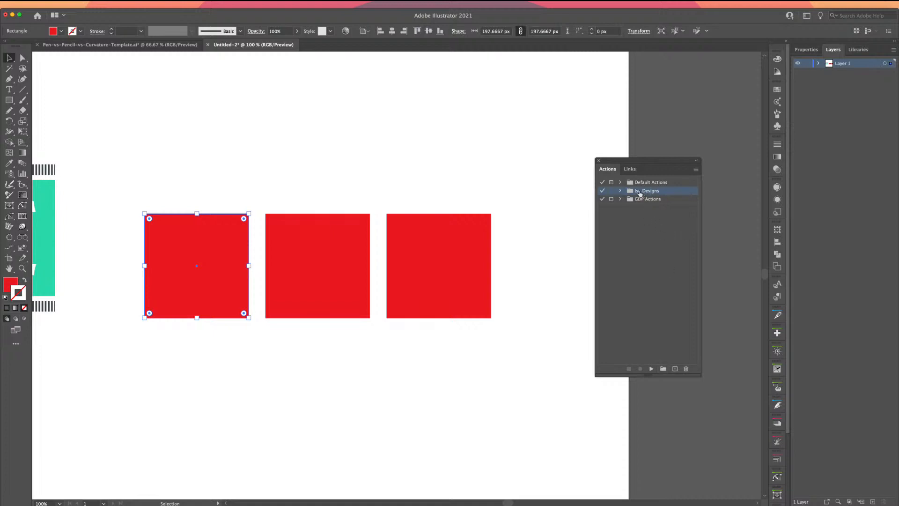
pyautogui.click(620, 191)
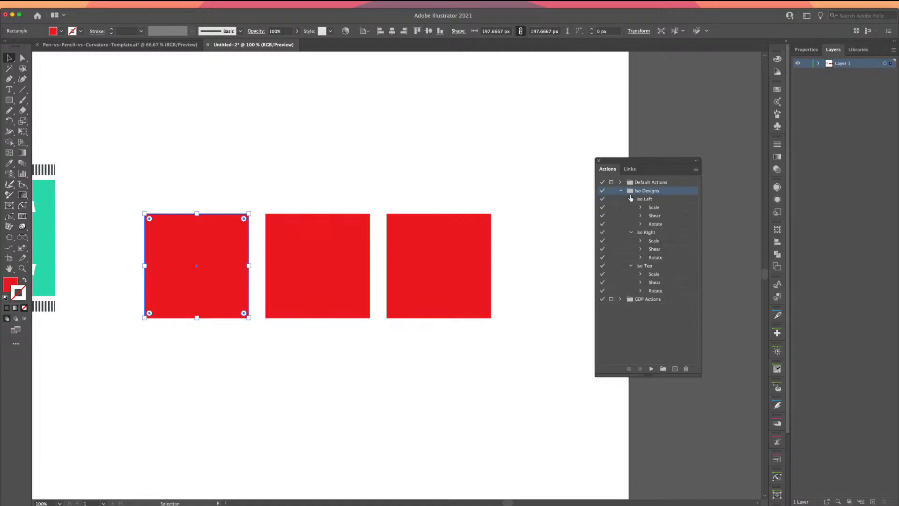
pyautogui.click(631, 199)
pyautogui.click(631, 208)
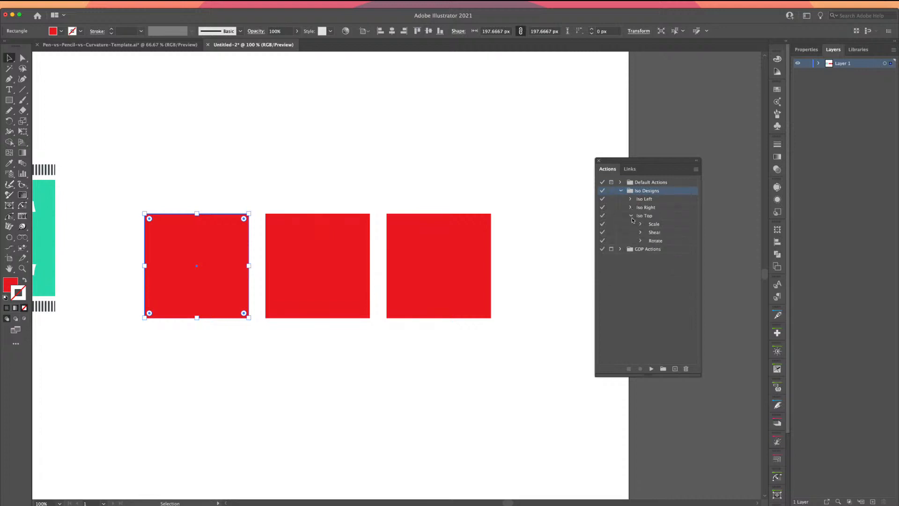
pyautogui.click(630, 215)
# Step: Look through the Iso Left, Iso Right and Iso Top actions and examine the Scale, Shear and Rotate commands recorded in Iso Left
pyautogui.click(641, 200)
pyautogui.click(642, 208)
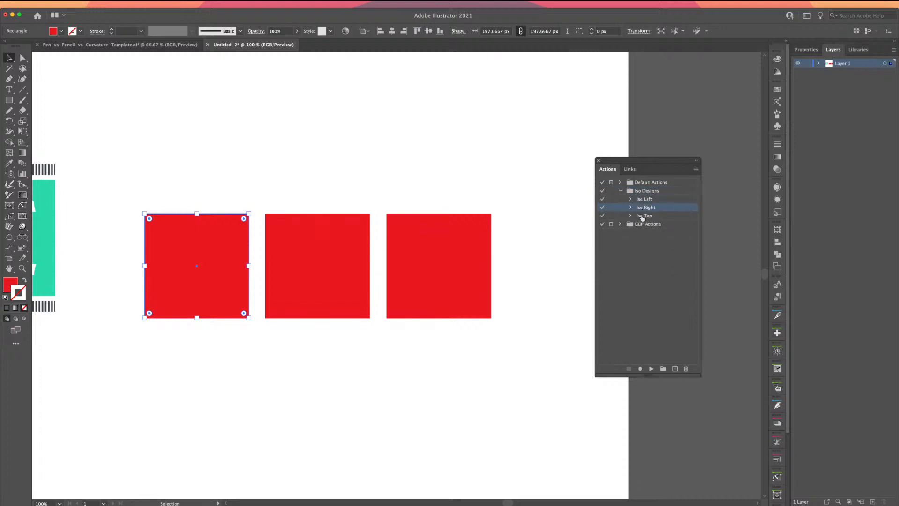
pyautogui.click(643, 216)
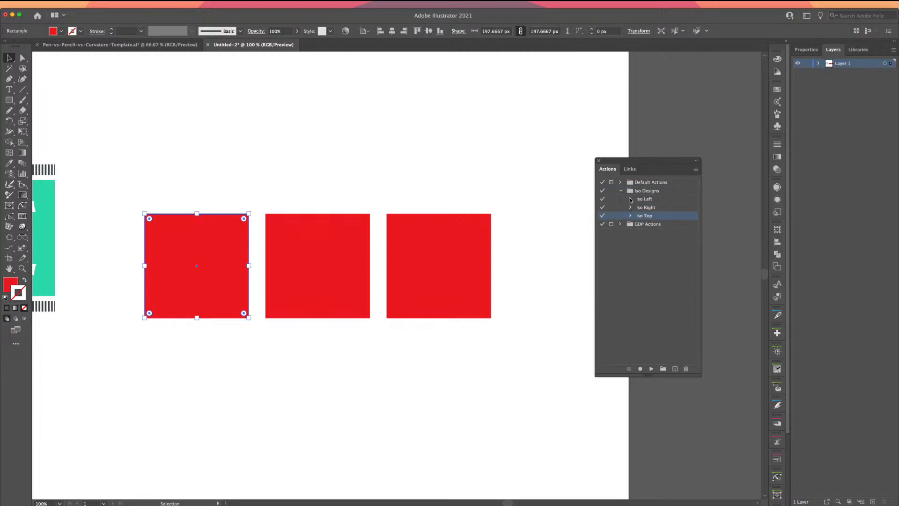
pyautogui.click(631, 200)
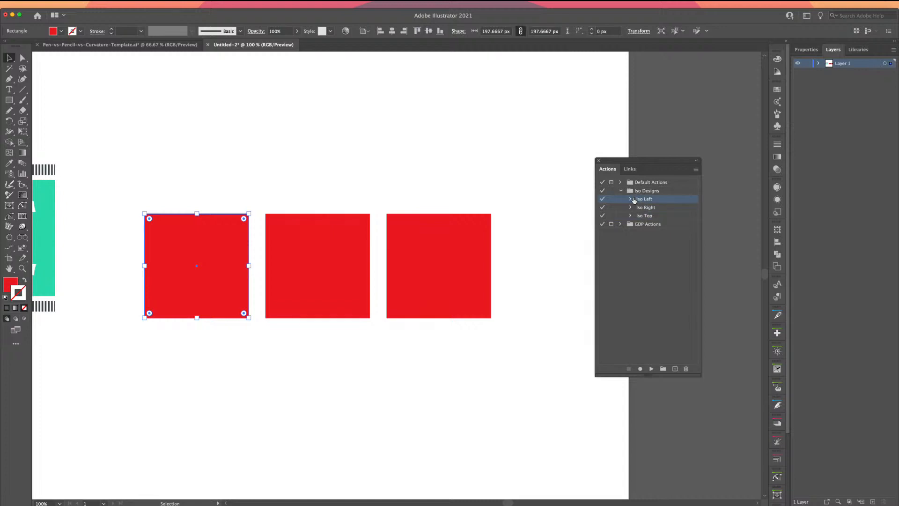
pyautogui.click(630, 200)
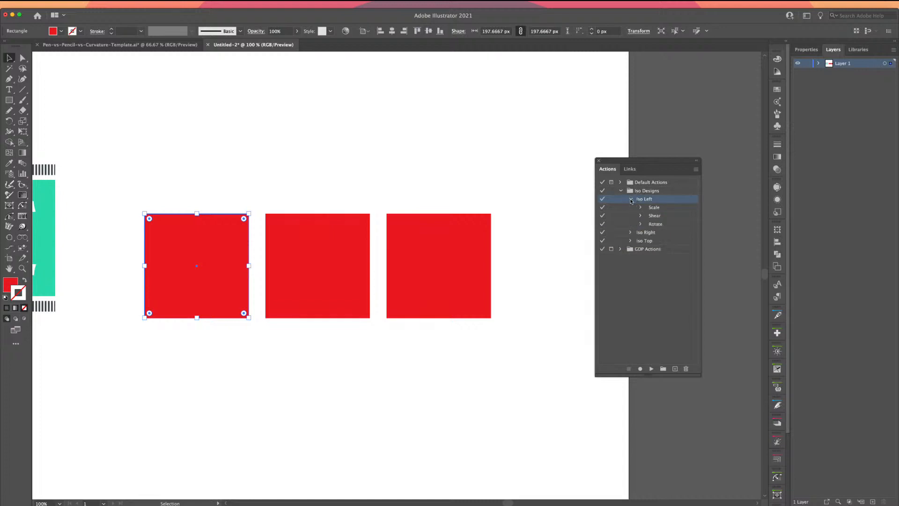
pyautogui.click(657, 209)
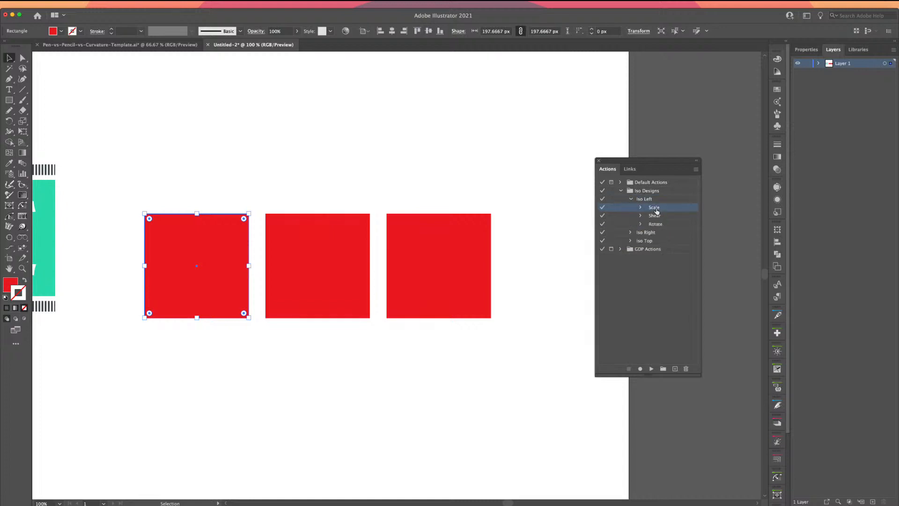
pyautogui.click(656, 215)
pyautogui.click(655, 223)
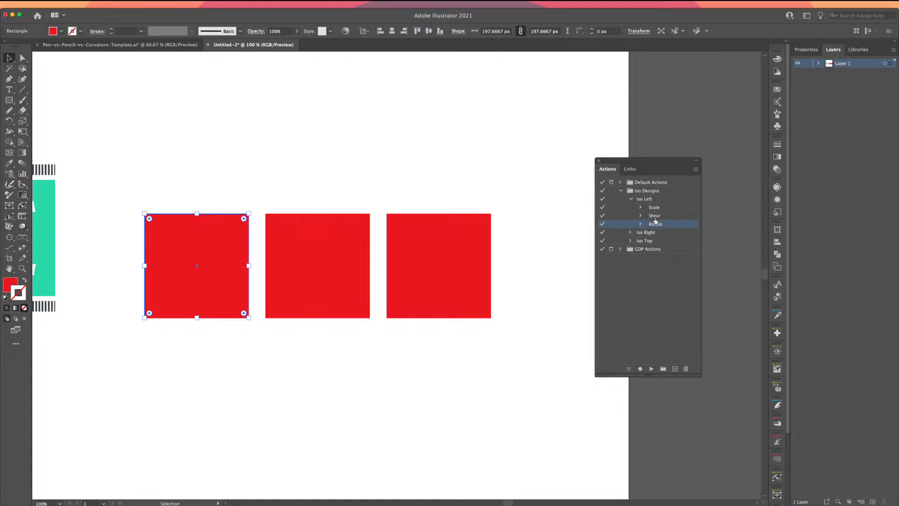
pyautogui.click(654, 217)
pyautogui.click(656, 209)
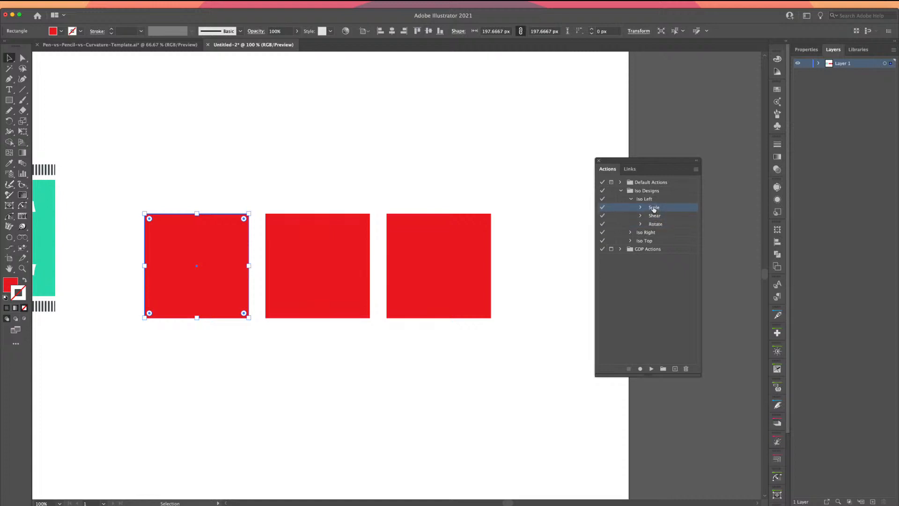
pyautogui.click(641, 207)
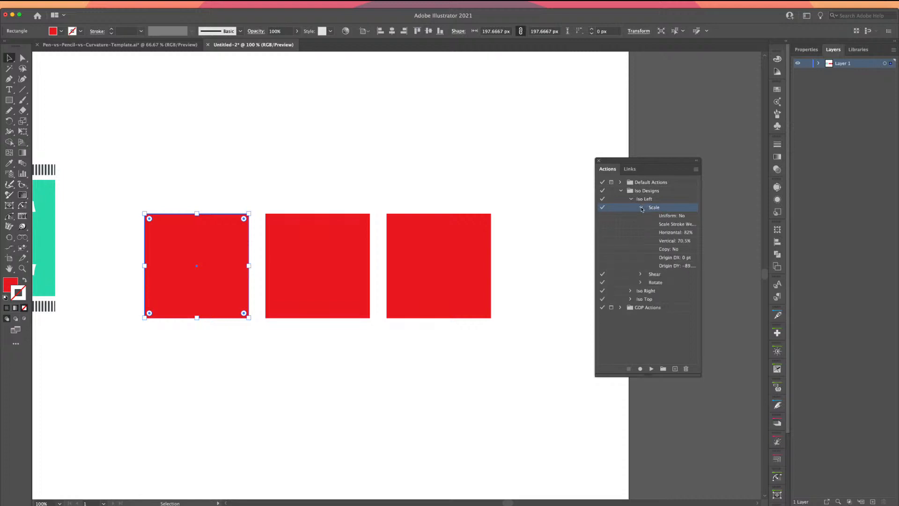
pyautogui.click(641, 207)
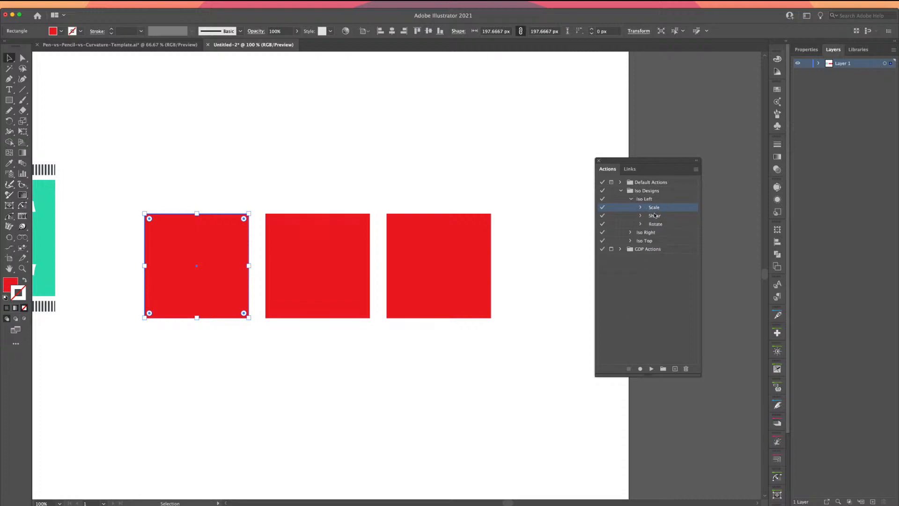
pyautogui.click(654, 215)
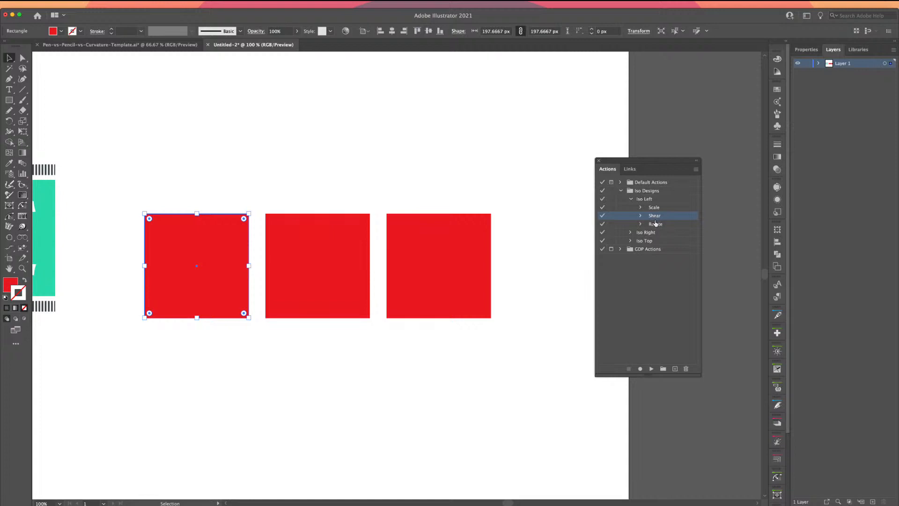
# Step: Collapse the Iso Left action, play it on the leftmost red square and deselect the result
pyautogui.click(655, 224)
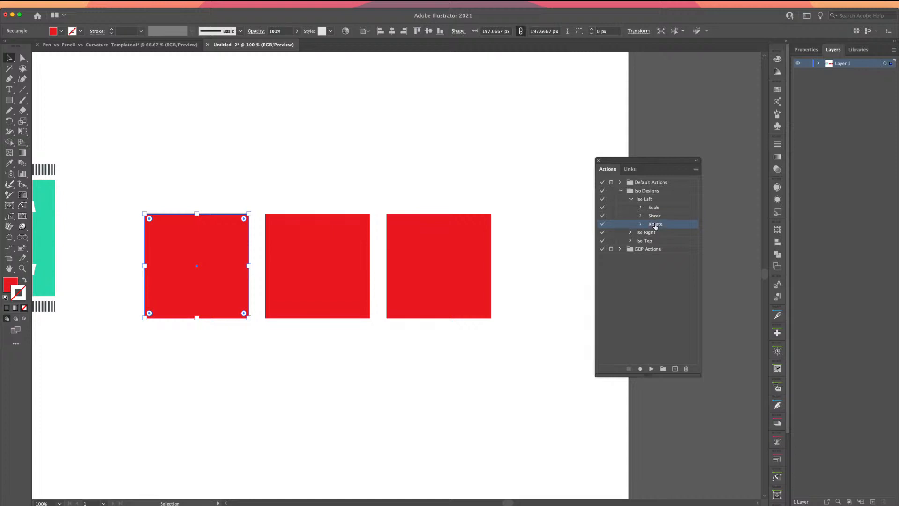
pyautogui.click(631, 199)
pyautogui.click(638, 199)
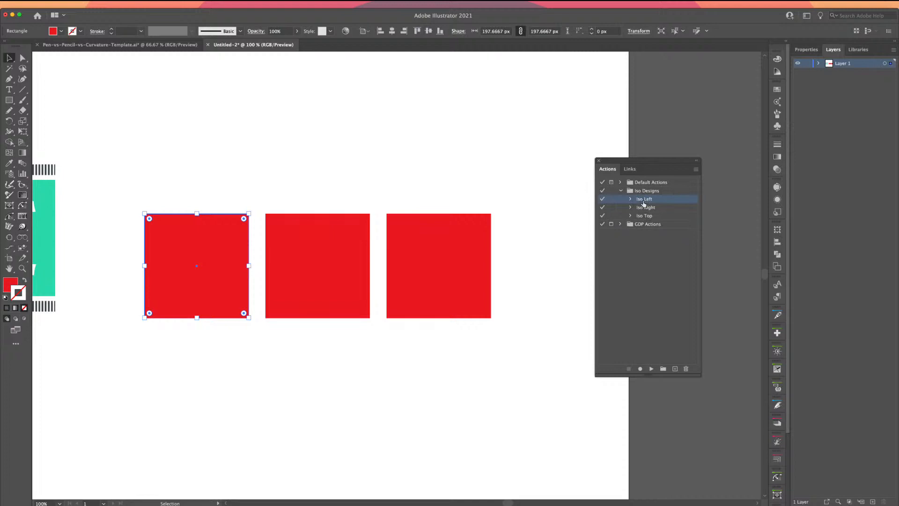
pyautogui.click(651, 368)
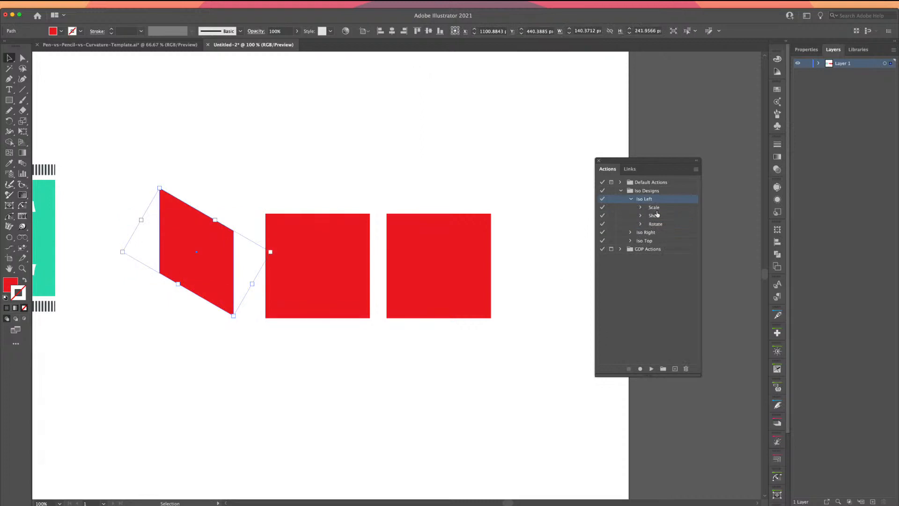
pyautogui.click(242, 212)
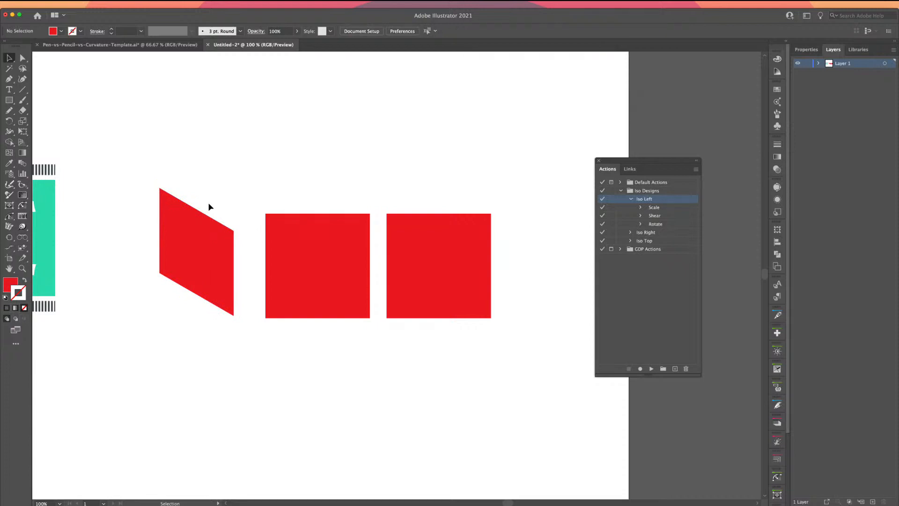
# Step: Select the middle red square and play the Iso Right action on it
pyautogui.click(297, 234)
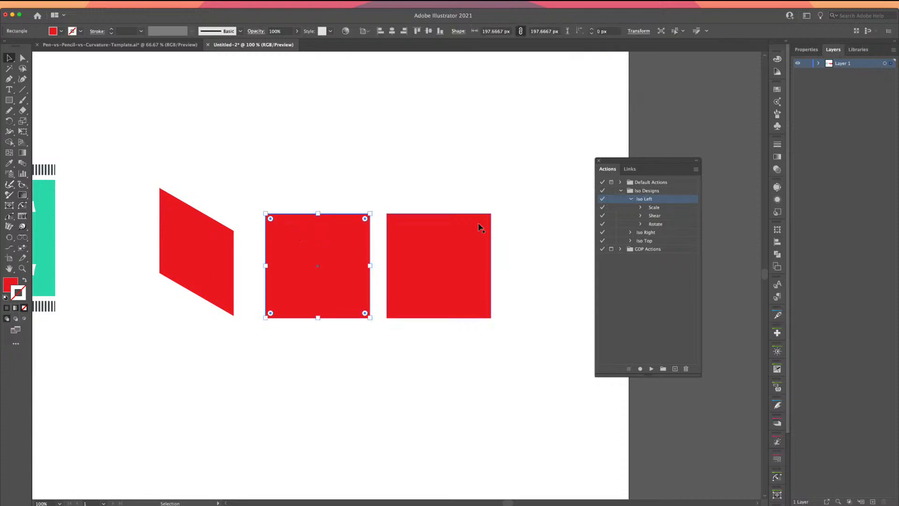
pyautogui.click(643, 233)
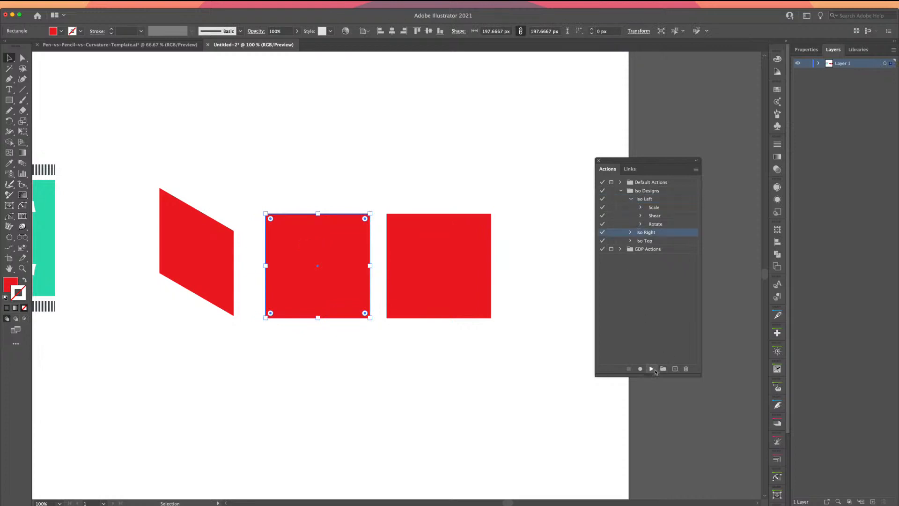
pyautogui.click(654, 369)
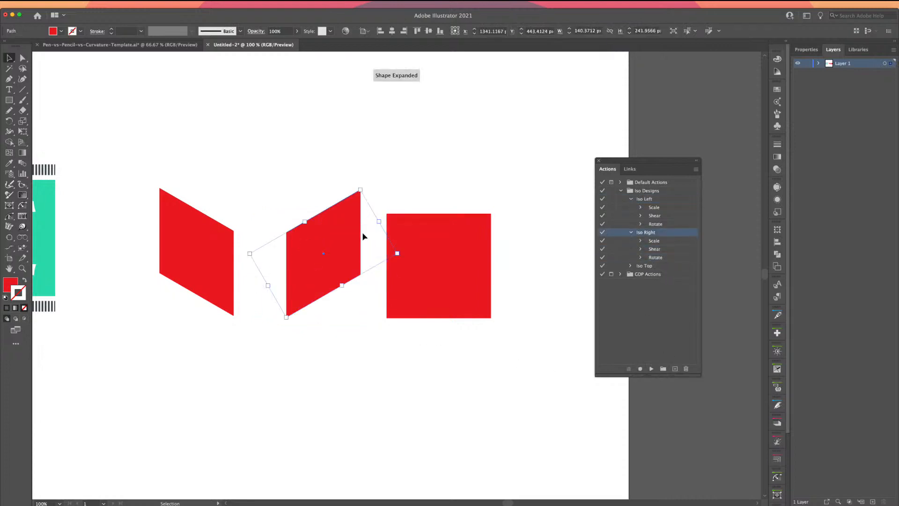
# Step: Play the Iso Top action on the rightmost red square and shift the resulting face slightly away from its neighbour
pyautogui.click(455, 258)
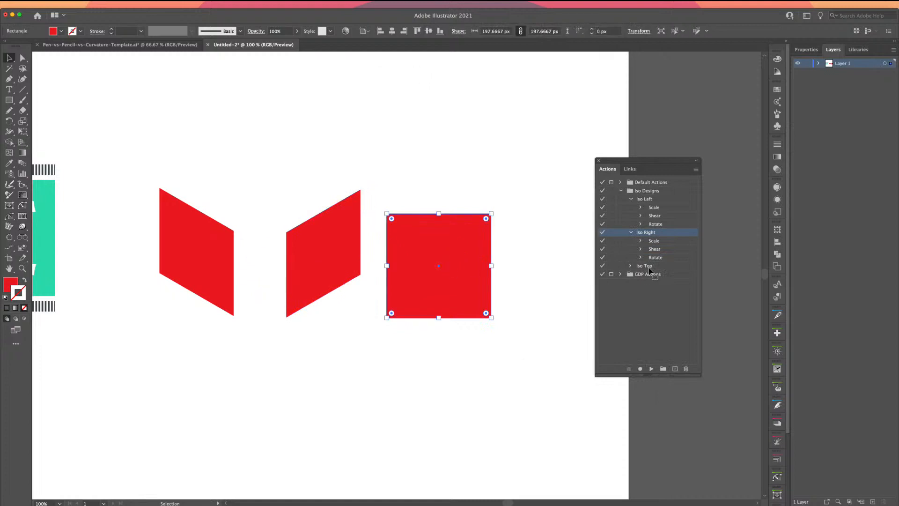
pyautogui.click(646, 266)
pyautogui.click(652, 369)
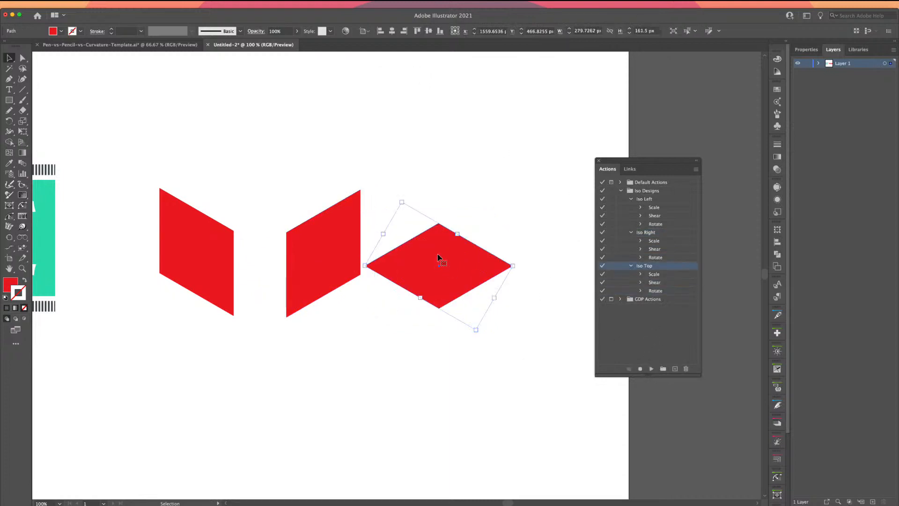
pyautogui.moveTo(438, 257); pyautogui.dragTo(458, 255)
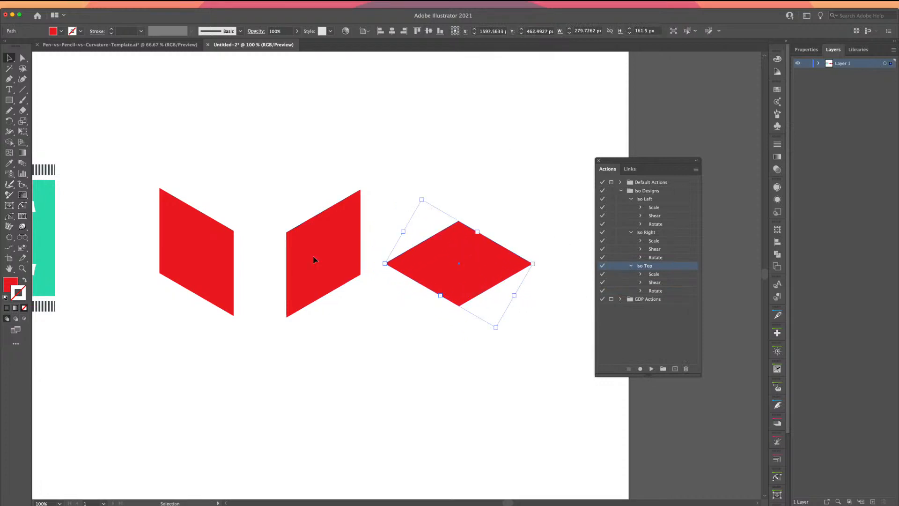
# Step: Move the TYPE artwork up and to the left, and duplicate it diagonally down to the right
pyautogui.click(299, 192)
pyautogui.moveTo(160, 216); pyautogui.dragTo(522, 211)
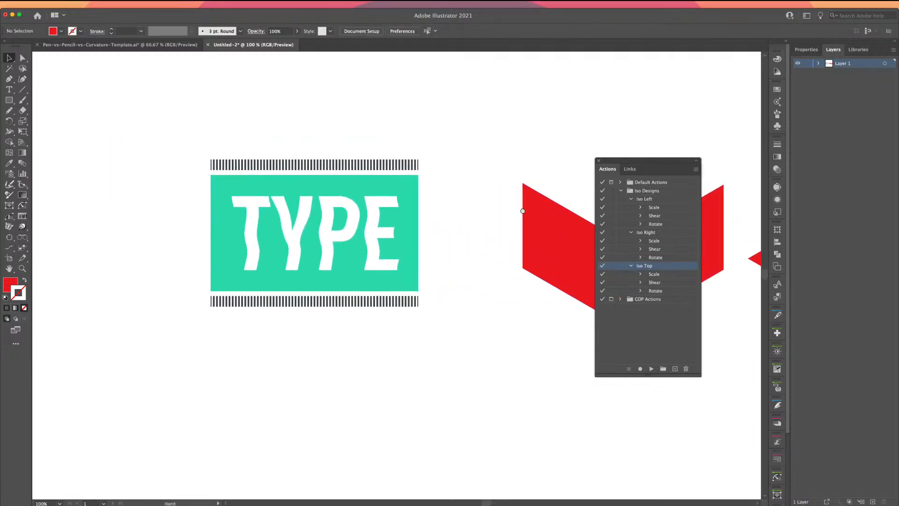
pyautogui.moveTo(195, 133); pyautogui.dragTo(506, 345)
pyautogui.moveTo(370, 271); pyautogui.dragTo(332, 380)
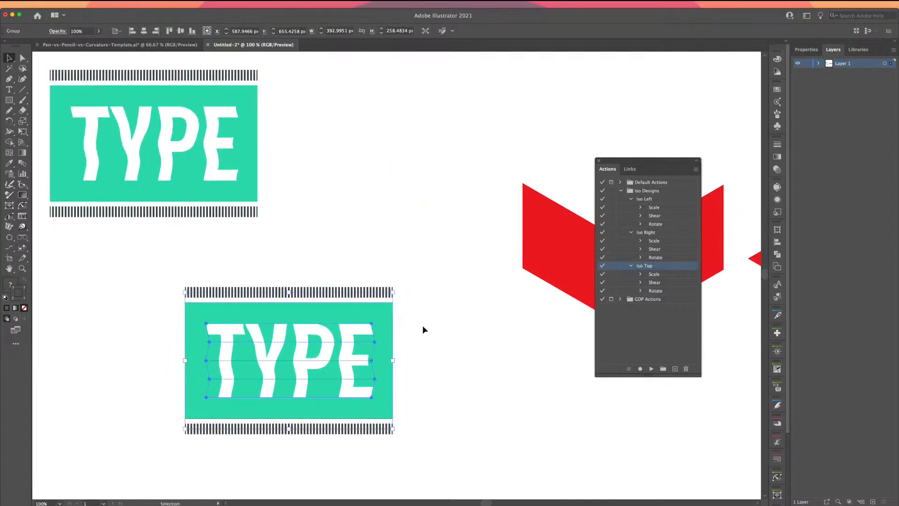
# Step: Play the Iso Top action on the duplicated TYPE artwork and deselect it
pyautogui.scroll(-2, 423, 322)
pyautogui.scroll(-3, 427, 321)
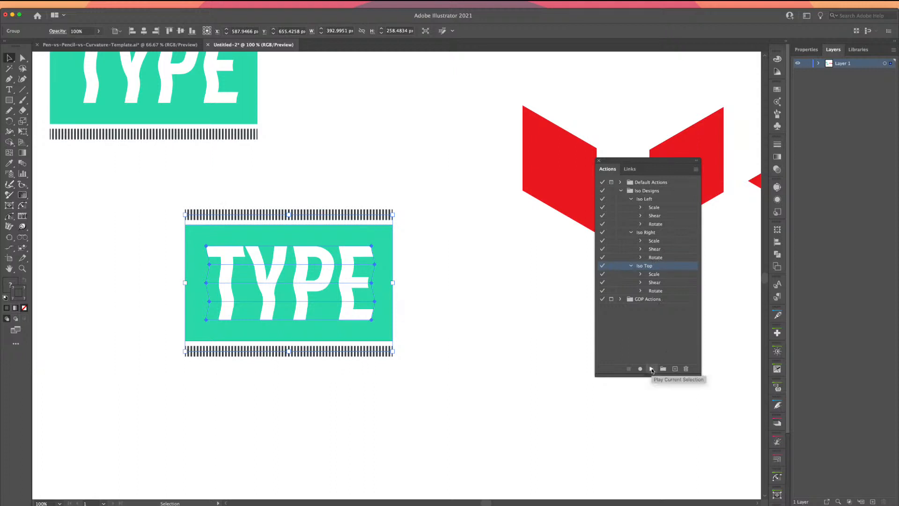
pyautogui.click(651, 369)
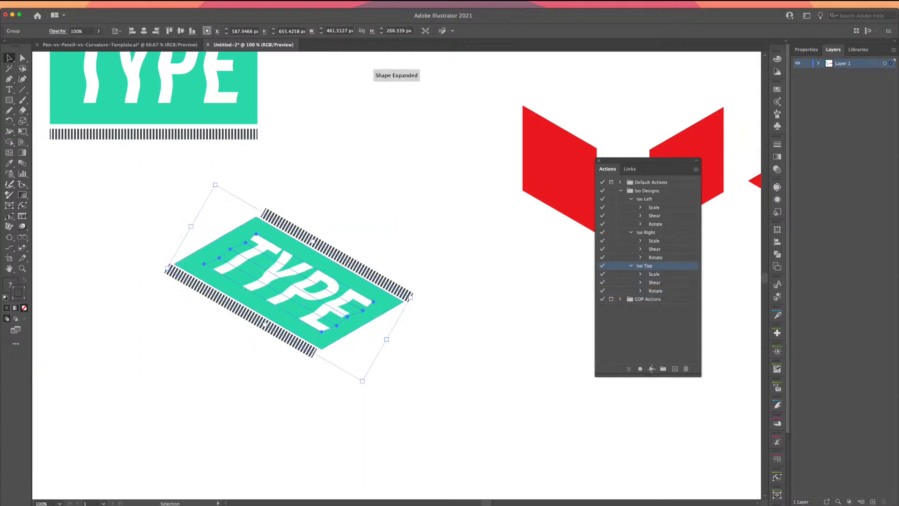
pyautogui.click(377, 189)
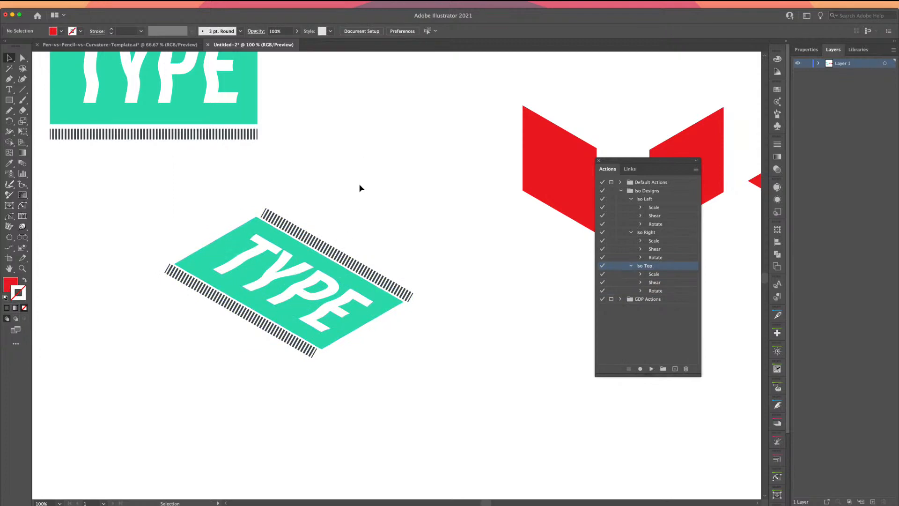
pyautogui.press('super+minus')
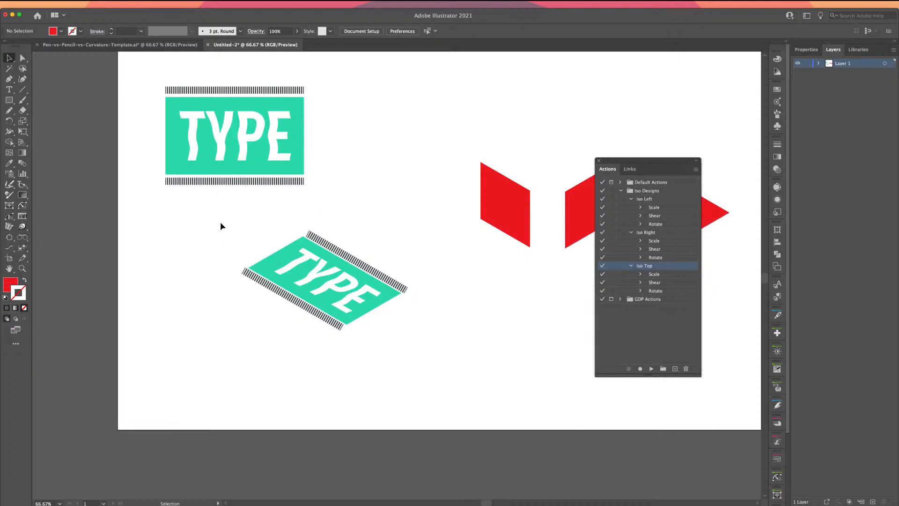
# Step: Select the isometric copy of the TYPE artwork and delete it
pyautogui.moveTo(255, 232); pyautogui.dragTo(391, 342)
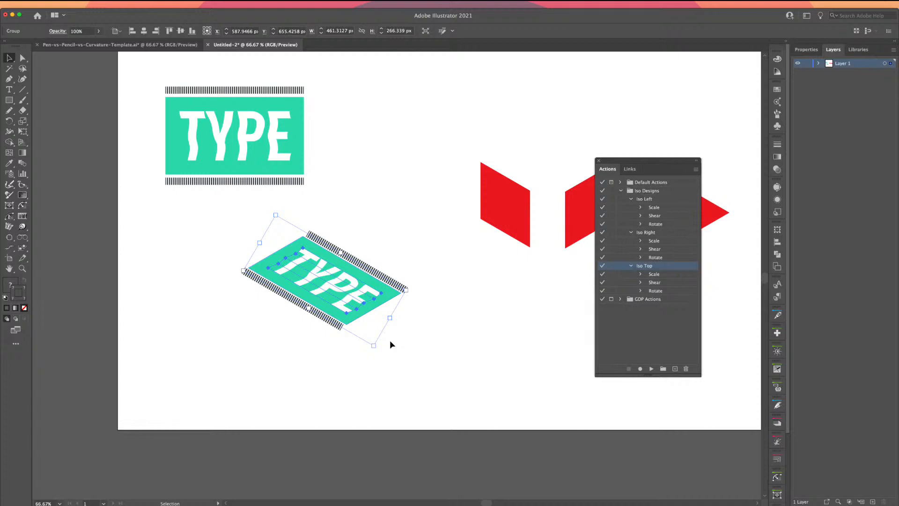
pyautogui.press('Delete')
pyautogui.moveTo(421, 293); pyautogui.dragTo(339, 324)
# Step: Collapse the Iso Left, Iso Right and Iso Top actions and the Iso Designs set
pyautogui.click(631, 199)
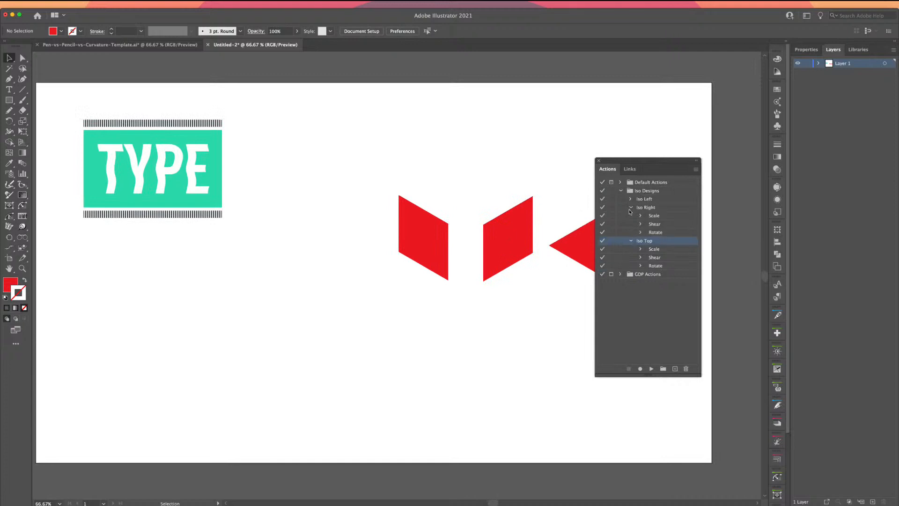
pyautogui.click(630, 208)
pyautogui.click(631, 216)
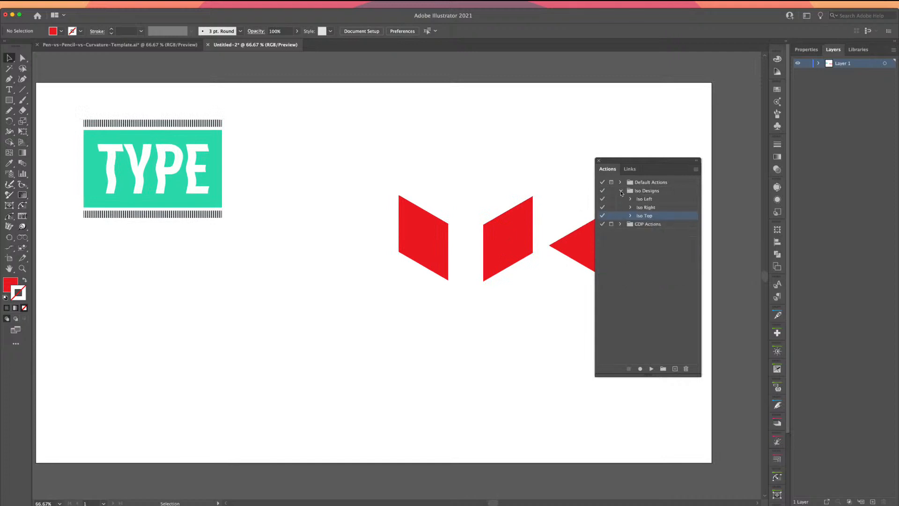
pyautogui.click(621, 193)
# Step: Select the existing GDP Actions set and delete it
pyautogui.click(630, 199)
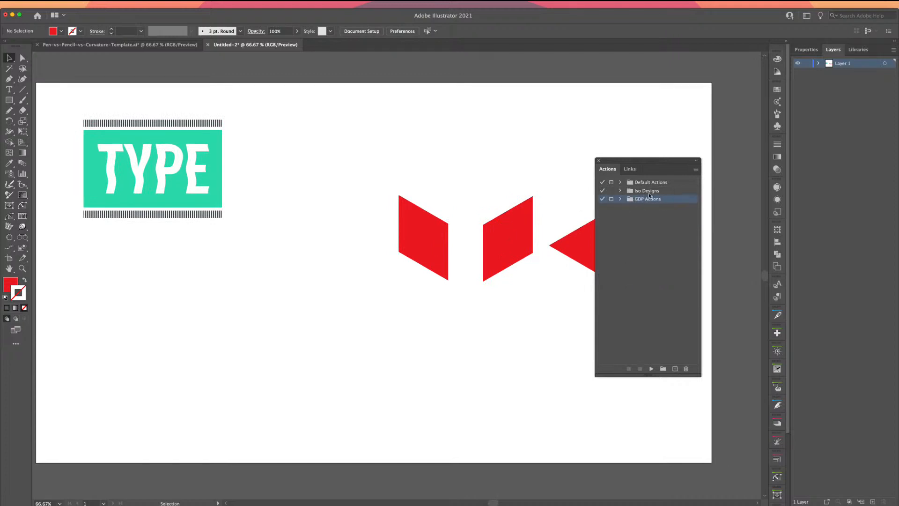
pyautogui.click(620, 199)
pyautogui.click(620, 200)
pyautogui.click(686, 368)
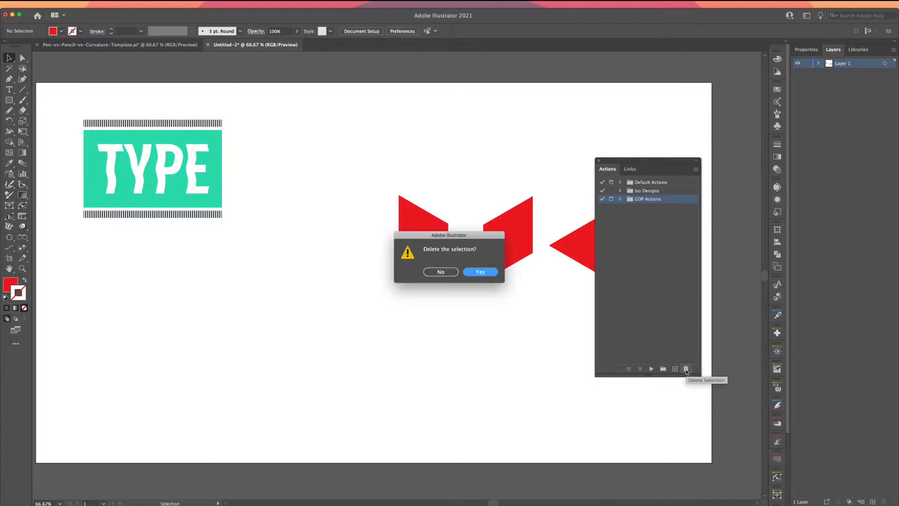
pyautogui.click(492, 274)
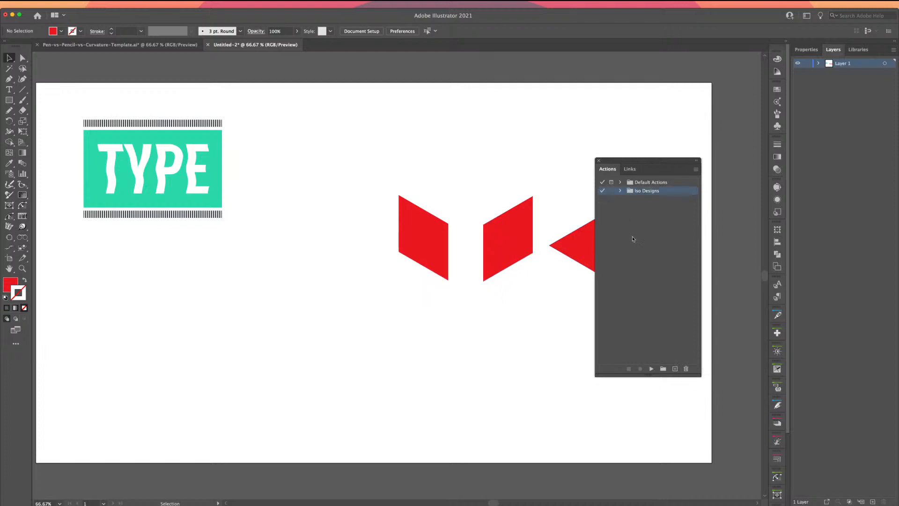
# Step: Create a new action set named GDP Actions
pyautogui.click(663, 369)
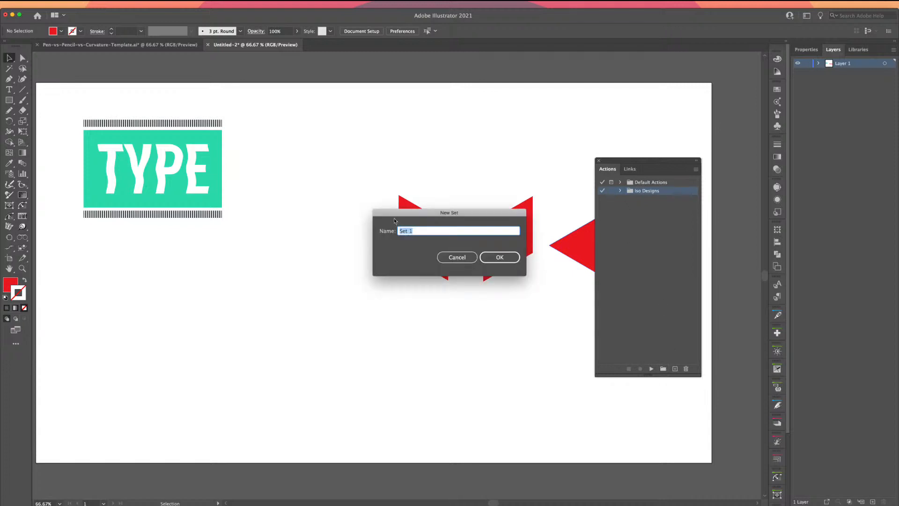
pyautogui.write('GDP Actions')
pyautogui.click(500, 257)
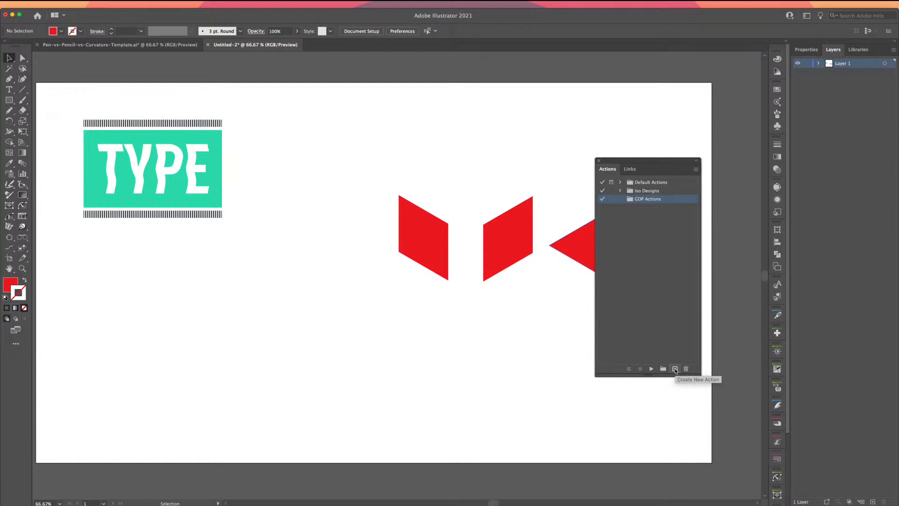
# Step: Create a new action named Outline Text in the GDP Actions set and start recording it
pyautogui.click(675, 369)
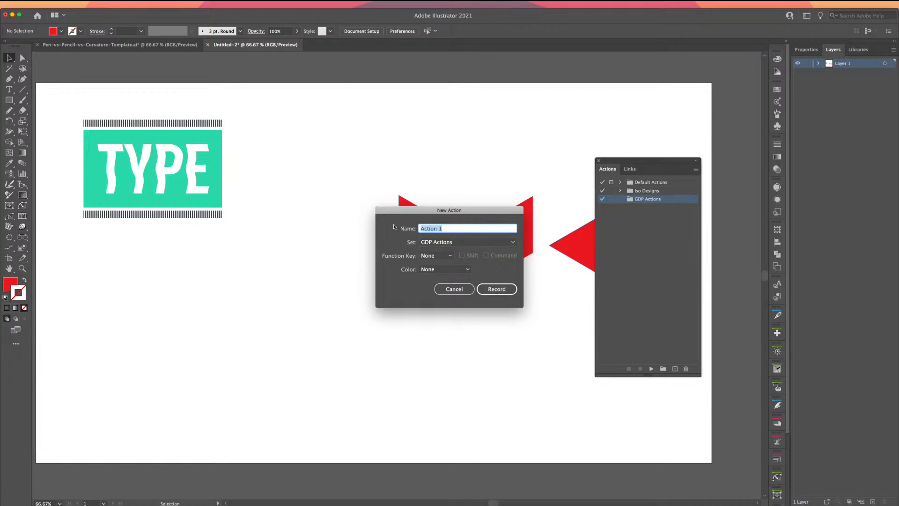
pyautogui.write('Expand')
pyautogui.click(458, 243)
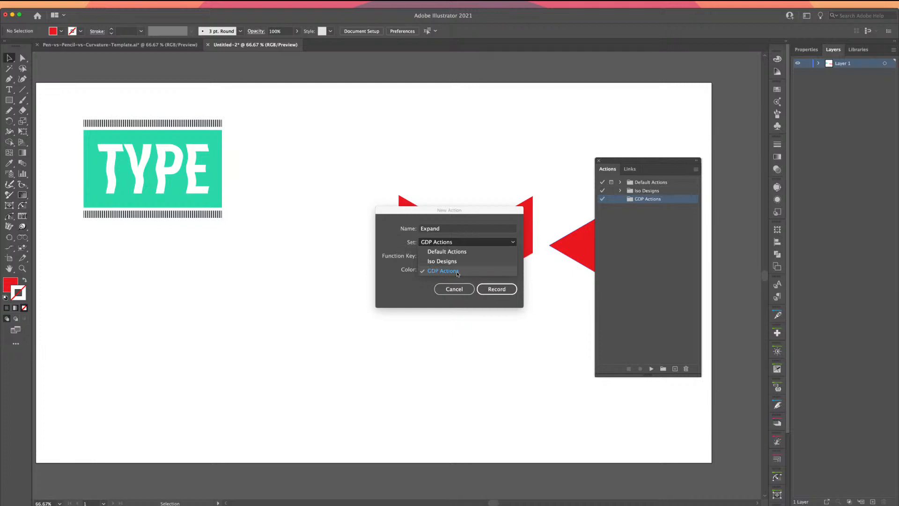
pyautogui.click(458, 270)
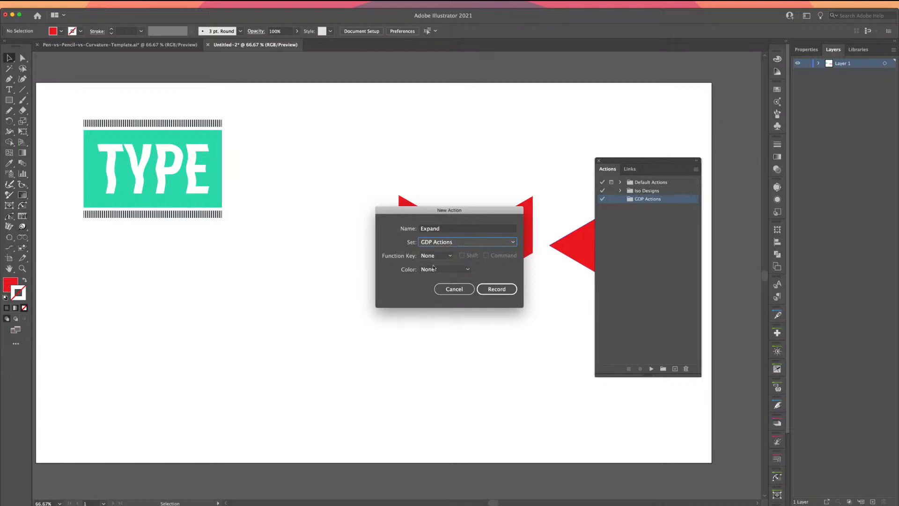
pyautogui.click(458, 229)
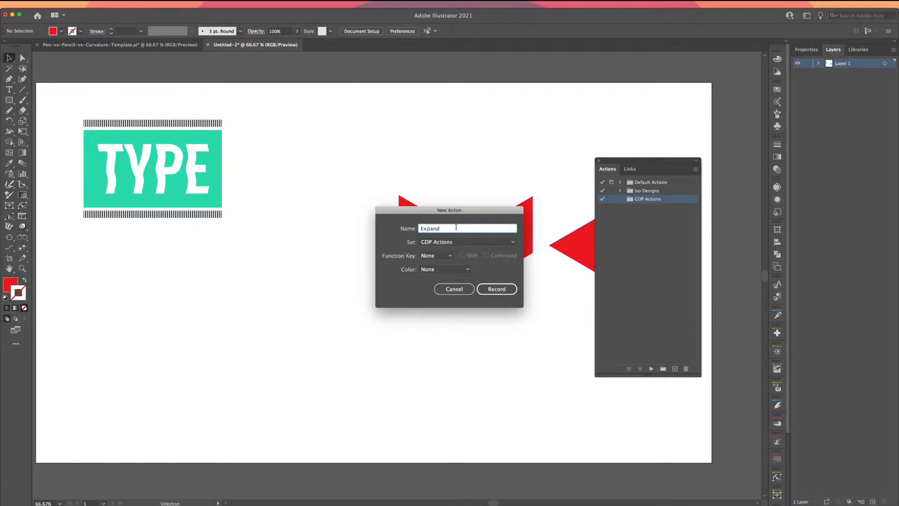
pyautogui.doubleClick(433, 229)
pyautogui.write('Outline Text')
pyautogui.click(488, 289)
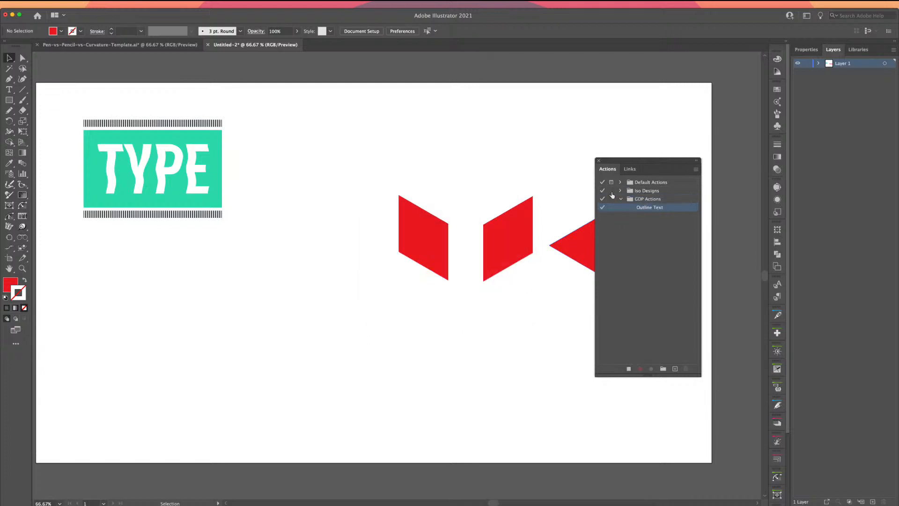
# Step: Bring the action list closer to the TYPE artwork, record moving that artwork down the artboard, and undo the move
pyautogui.moveTo(623, 163); pyautogui.dragTo(342, 133)
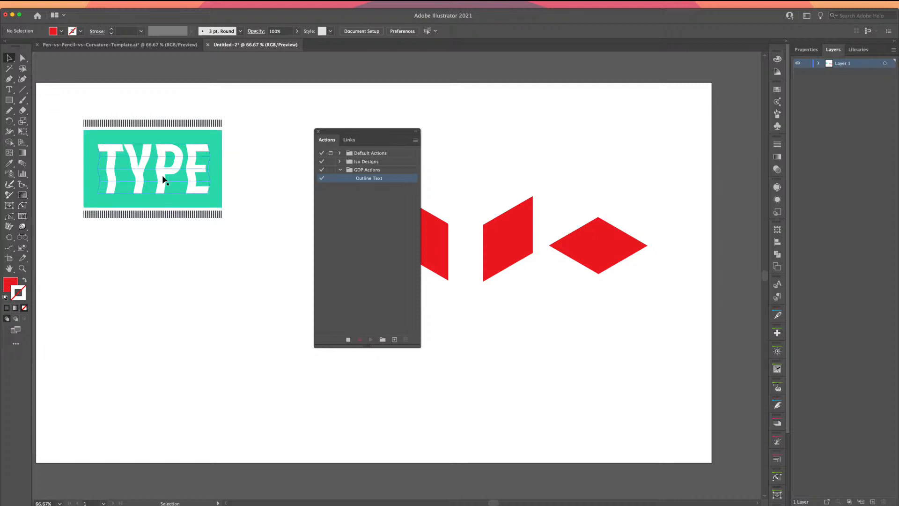
pyautogui.click(164, 180)
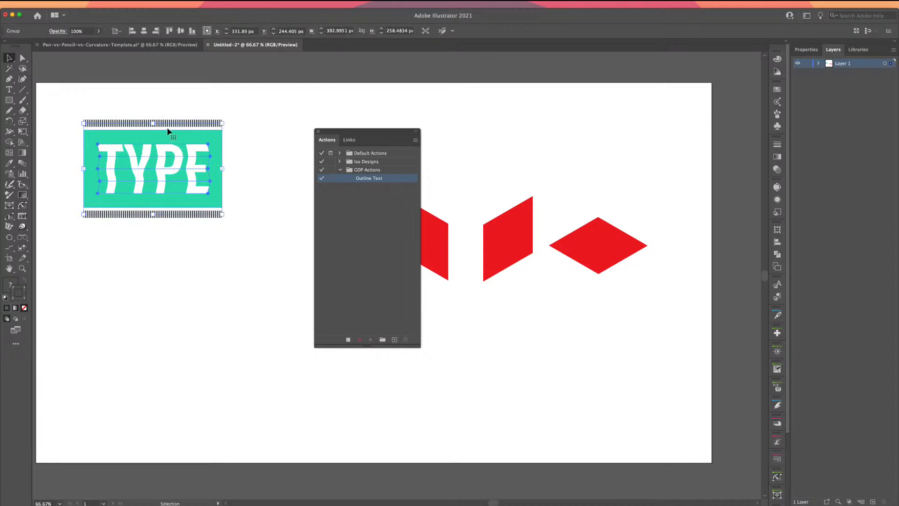
pyautogui.moveTo(136, 164); pyautogui.dragTo(154, 297)
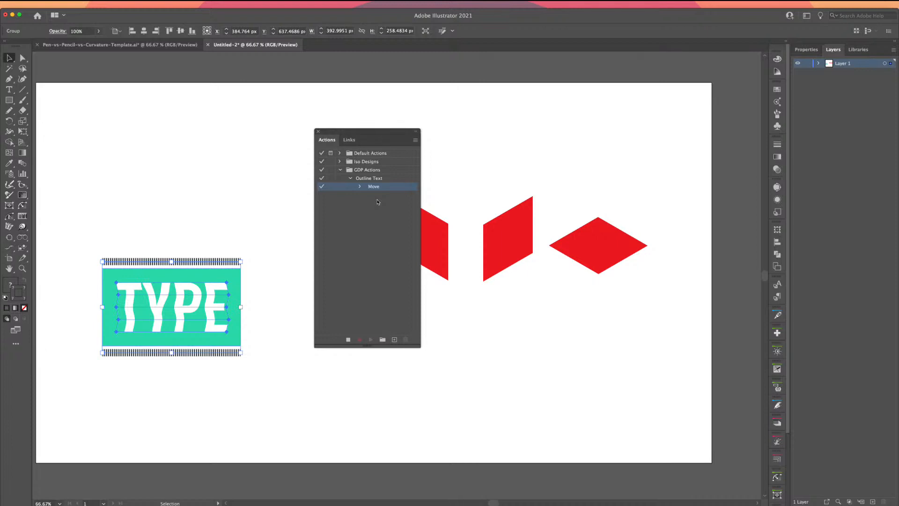
pyautogui.press('super+z')
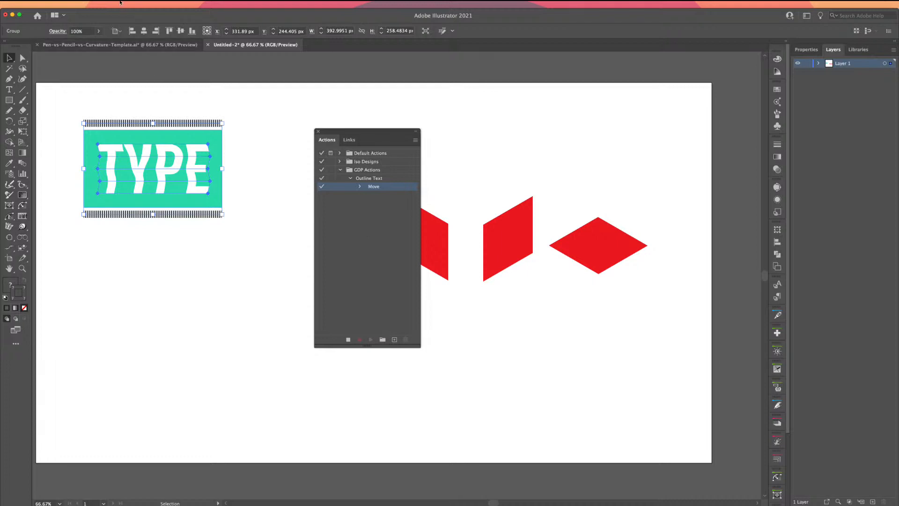
pyautogui.click(107, 4)
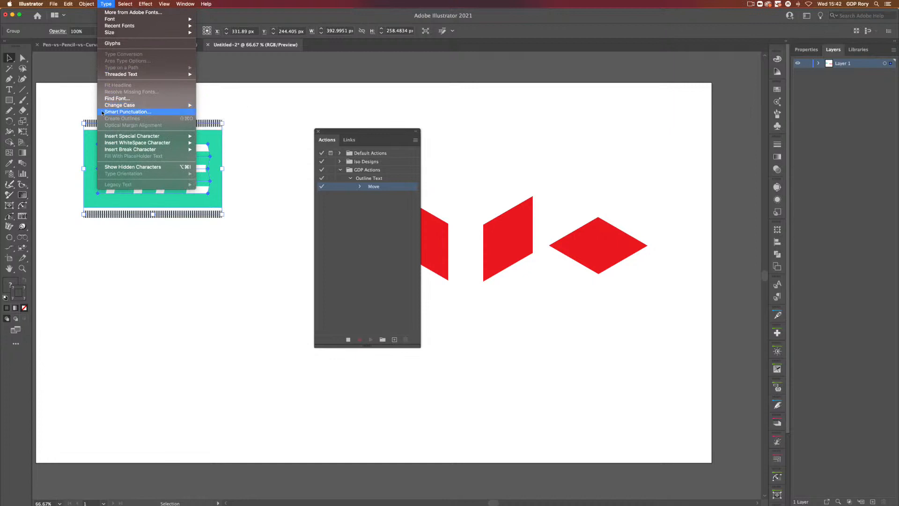
pyautogui.click(75, 136)
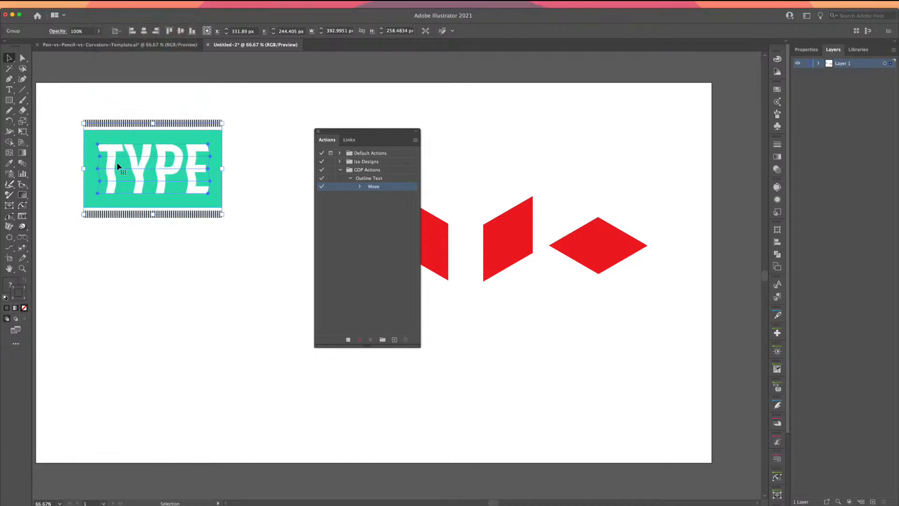
# Step: Isolate the enveloped TYPE lettering inside its group and record expanding it with Object and Fill enabled
pyautogui.doubleClick(112, 165)
pyautogui.doubleClick(113, 165)
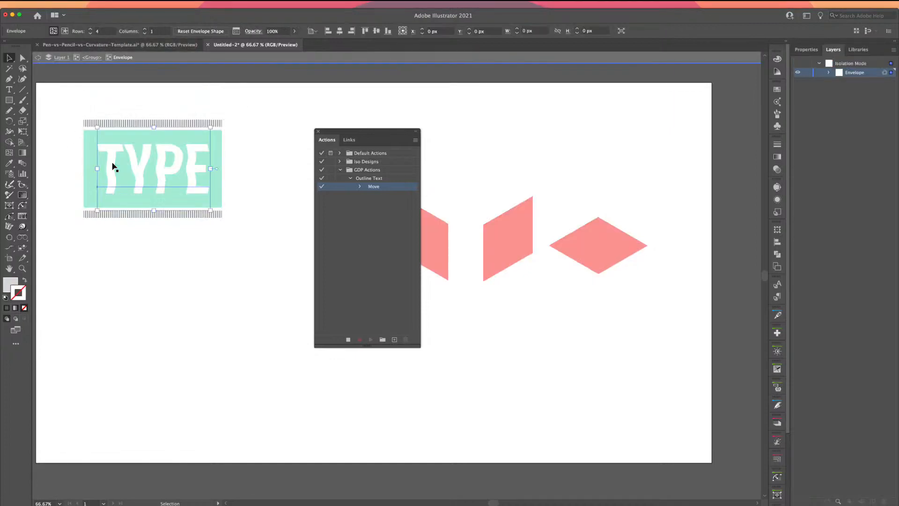
pyautogui.rightClick(139, 171)
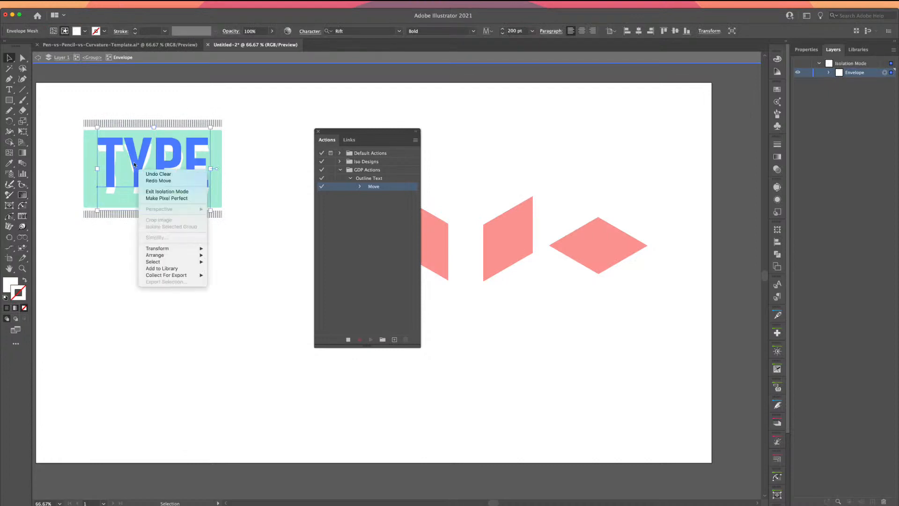
pyautogui.click(134, 164)
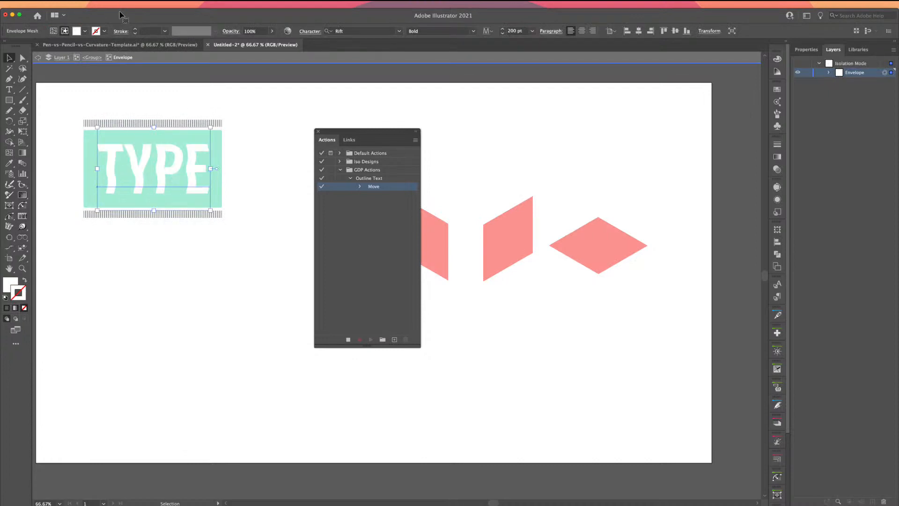
pyautogui.click(86, 4)
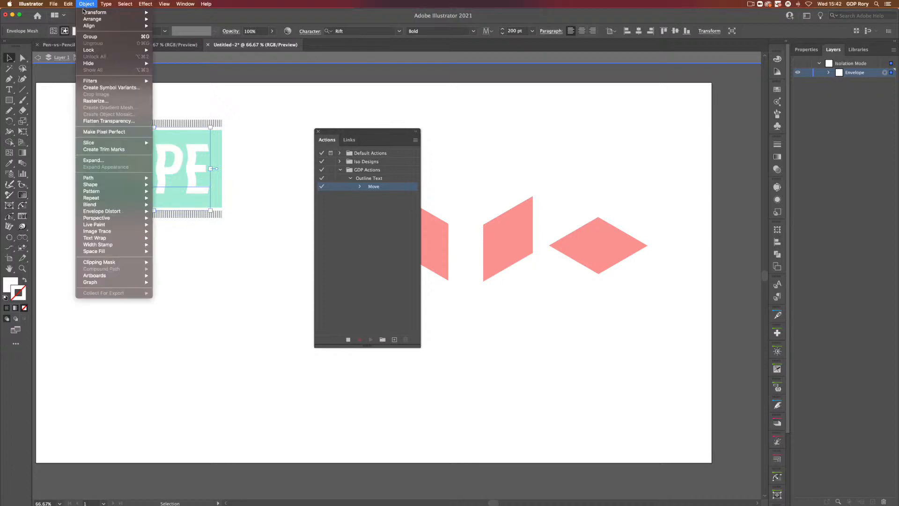
pyautogui.click(111, 161)
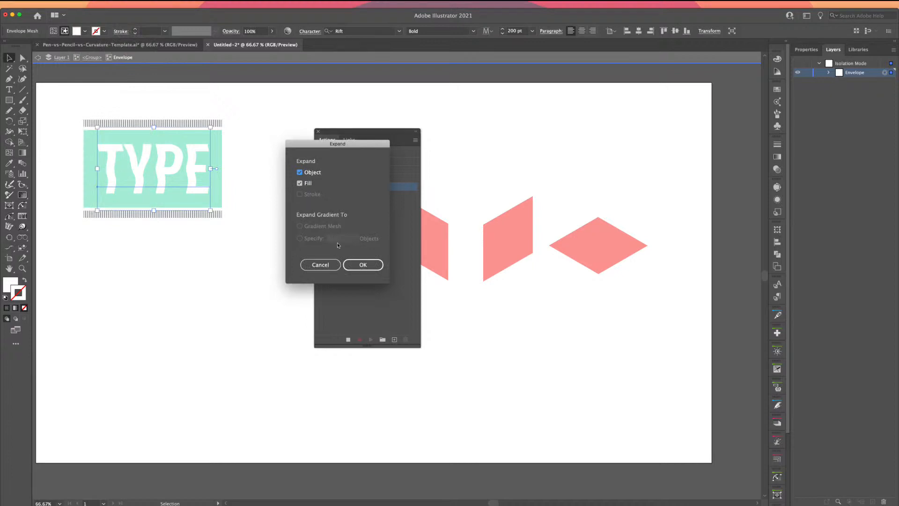
pyautogui.click(353, 271)
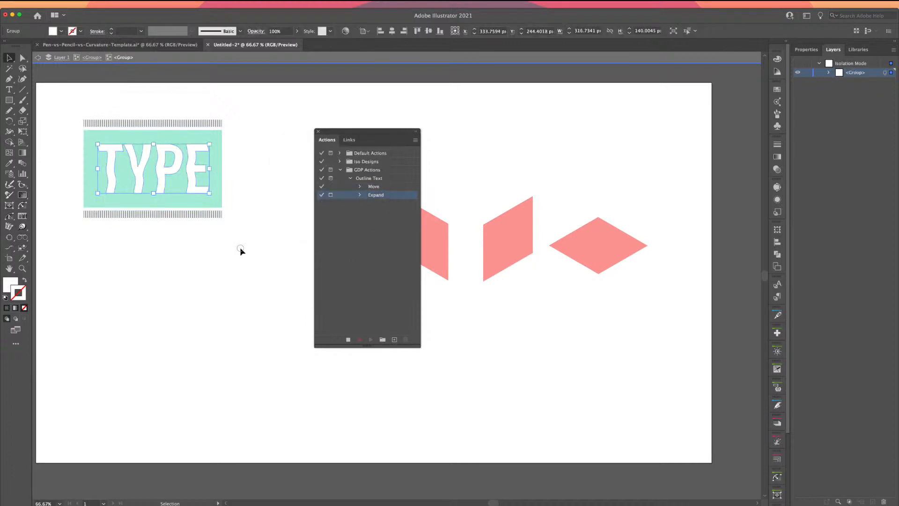
# Step: Exit isolation mode and stop recording the Outline Text action
pyautogui.click(266, 211)
pyautogui.doubleClick(262, 208)
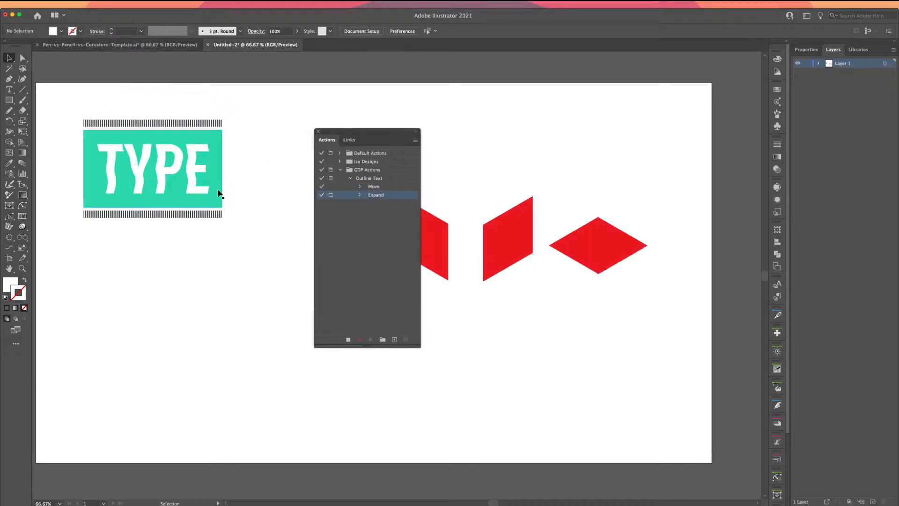
pyautogui.click(347, 339)
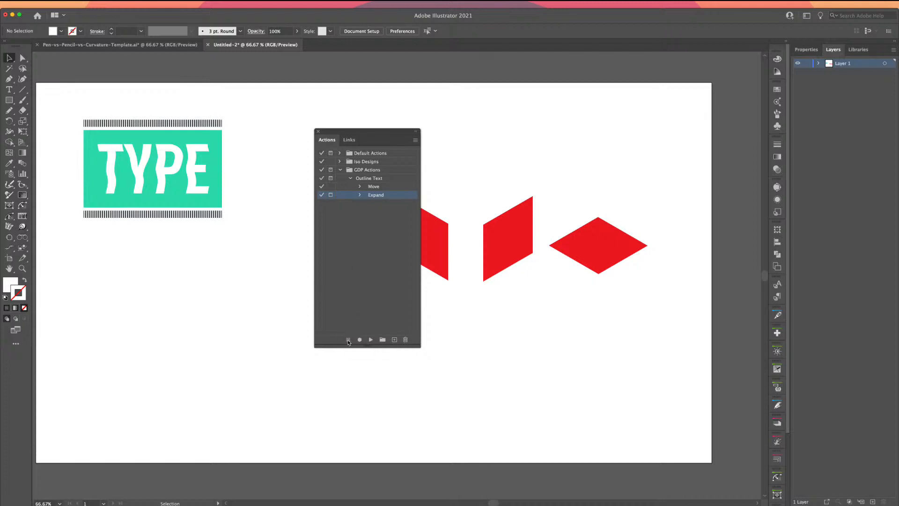
pyautogui.click(350, 178)
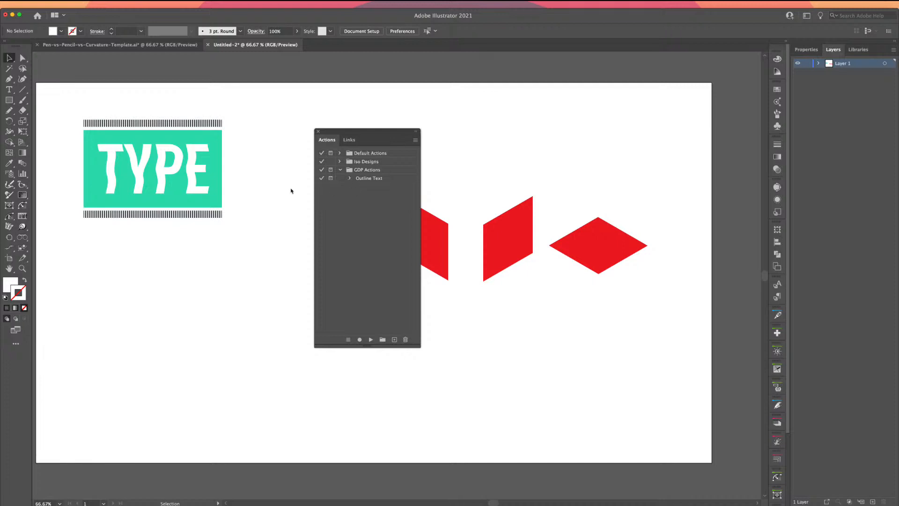
pyautogui.click(349, 179)
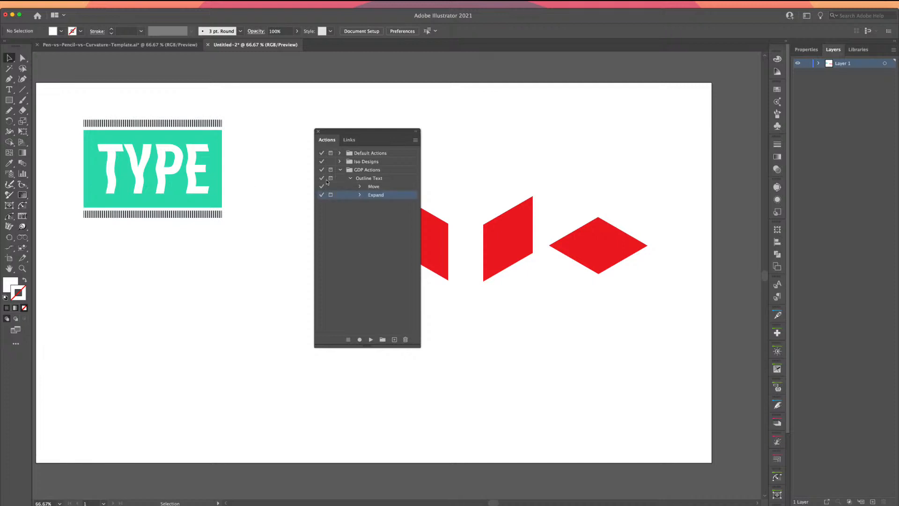
pyautogui.doubleClick(150, 164)
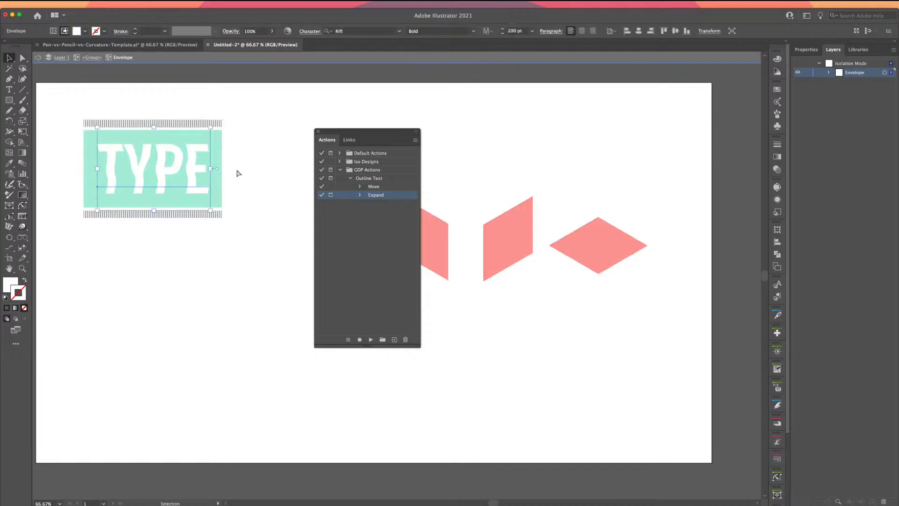
pyautogui.doubleClick(69, 149)
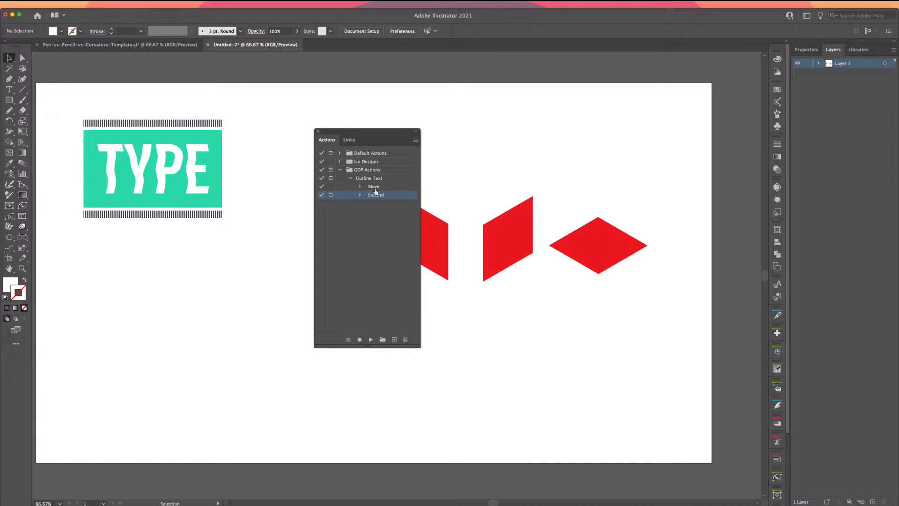
# Step: Duplicate the TYPE artwork about 325 px straight down, and repeat the copy once for a column of three
pyautogui.click(142, 163)
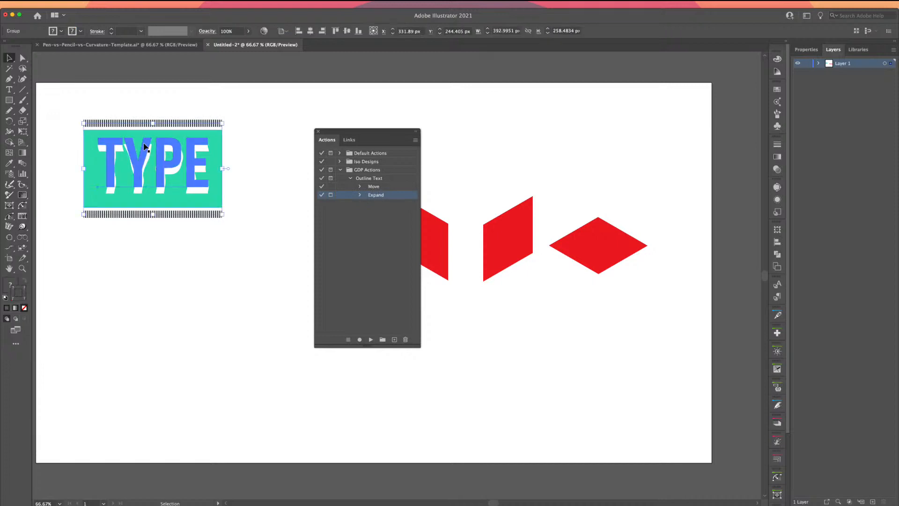
pyautogui.moveTo(178, 171); pyautogui.dragTo(179, 286)
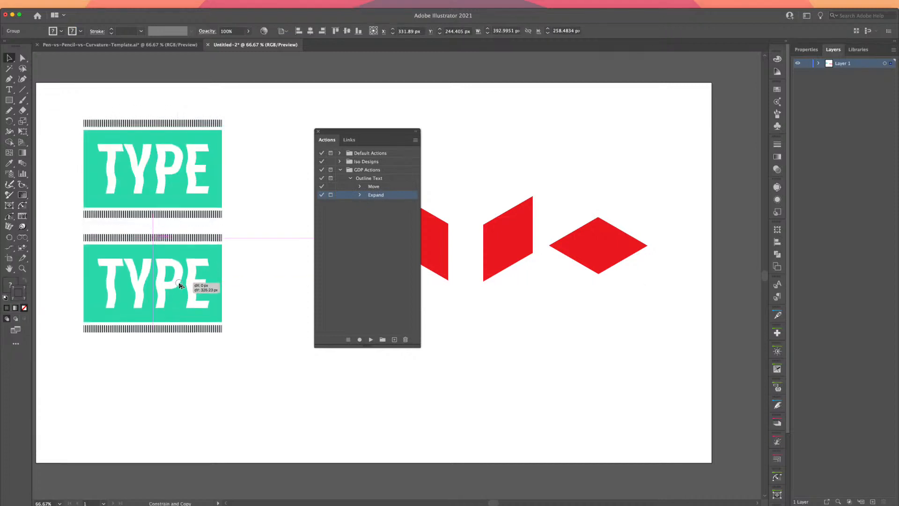
pyautogui.press('super+d')
pyautogui.click(280, 282)
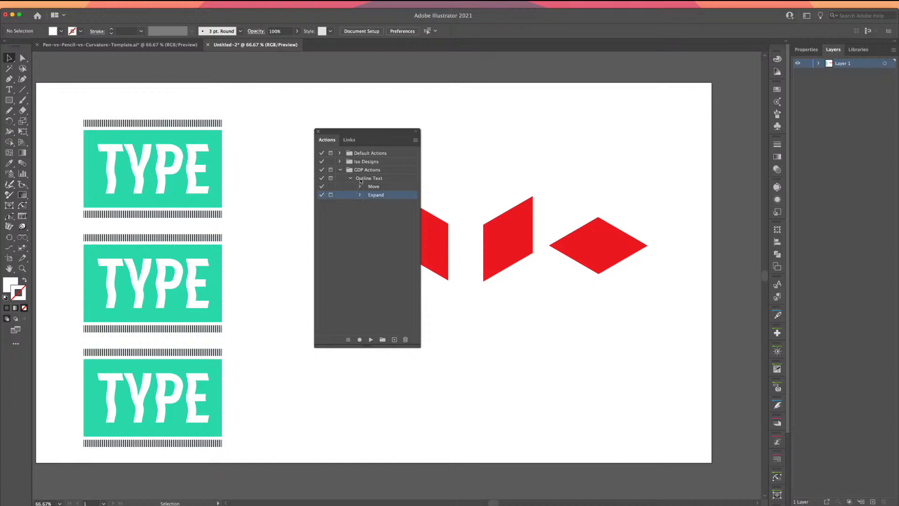
# Step: Delete the Move step from the Outline Text action
pyautogui.click(379, 189)
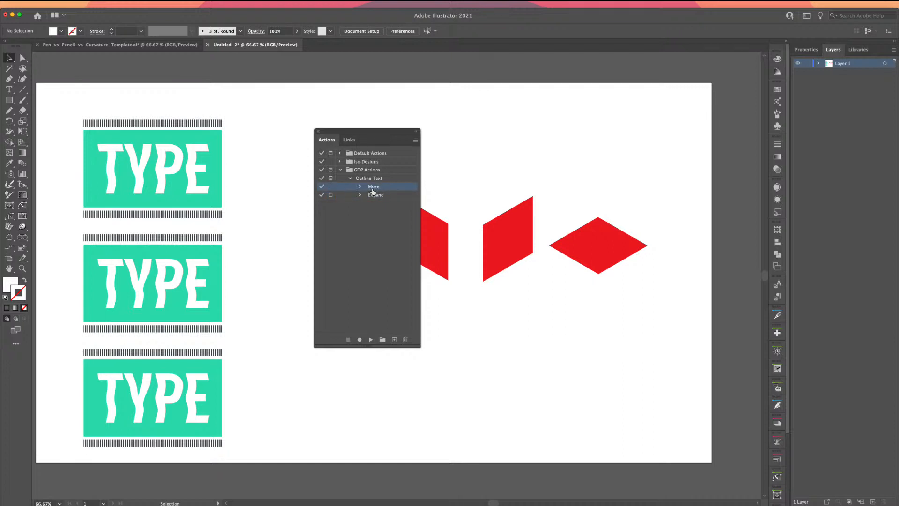
pyautogui.click(406, 340)
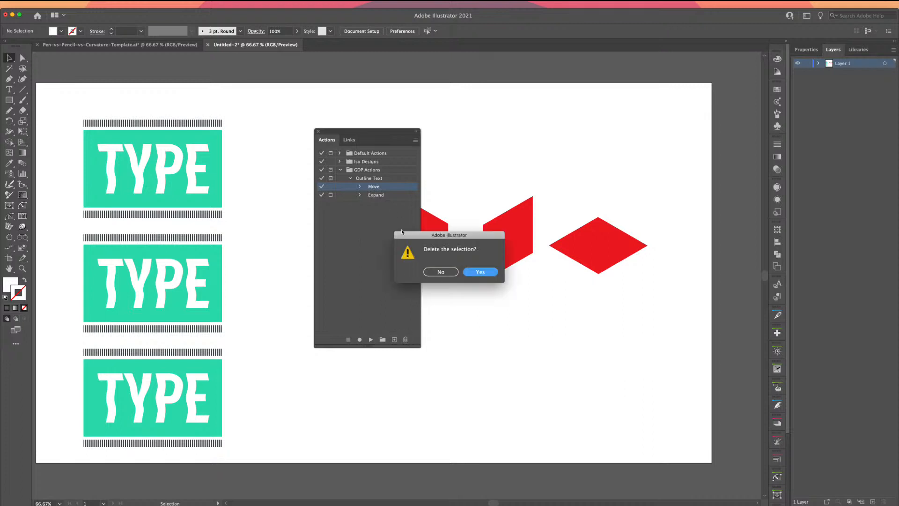
pyautogui.click(477, 274)
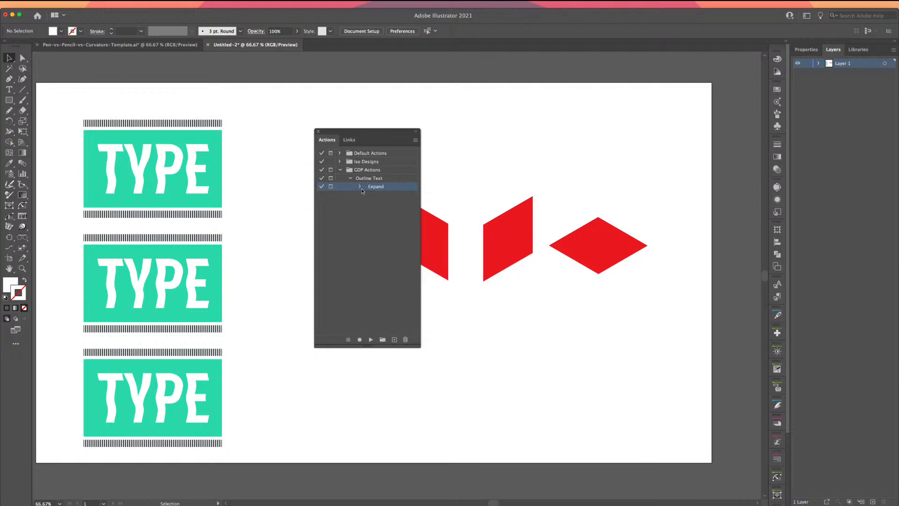
# Step: Isolate the uppermost TYPE artwork and play the Outline Text action on its lettering, expanding Object and Fill
pyautogui.click(192, 166)
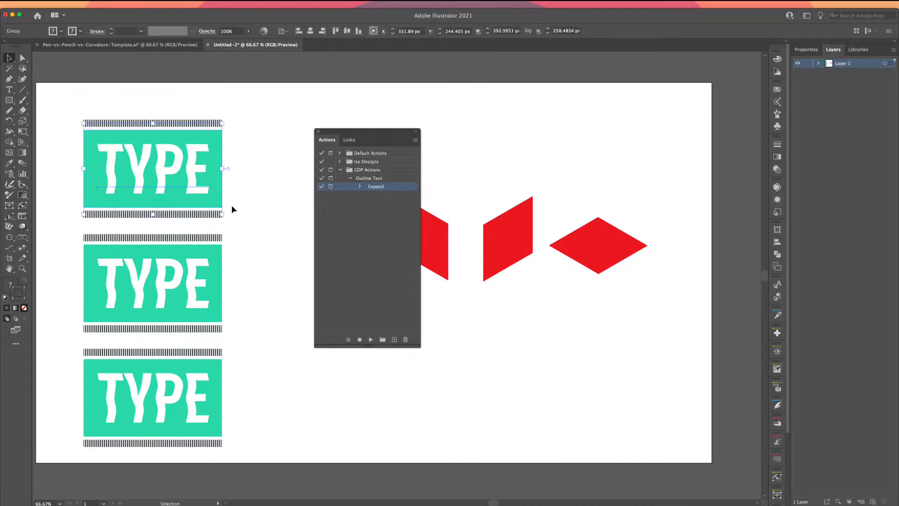
pyautogui.doubleClick(176, 166)
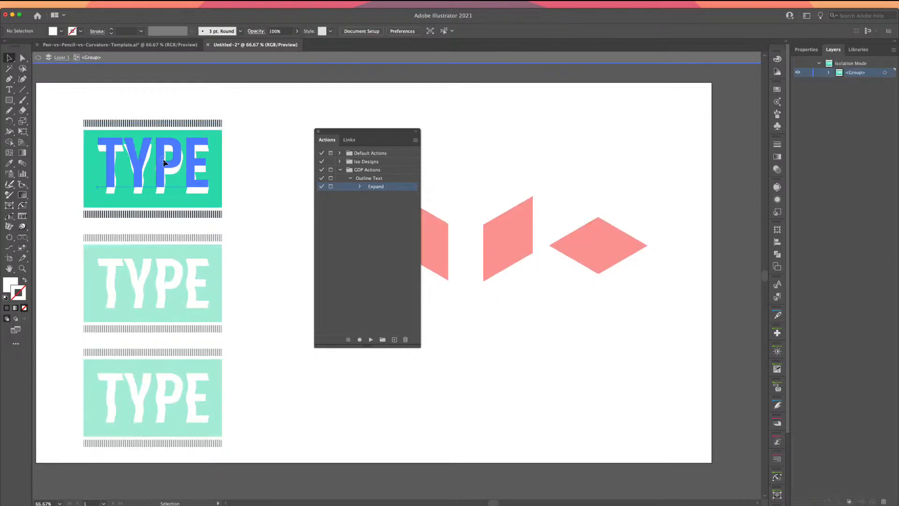
pyautogui.click(163, 165)
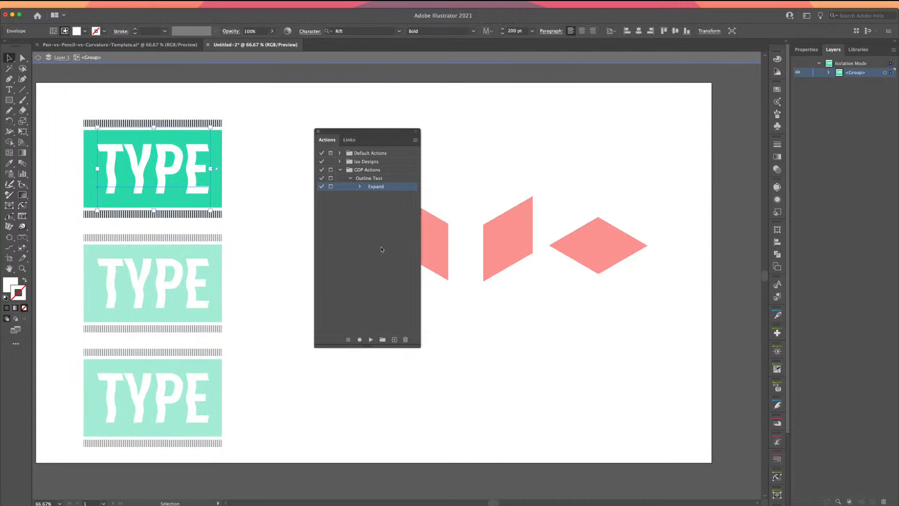
pyautogui.click(368, 179)
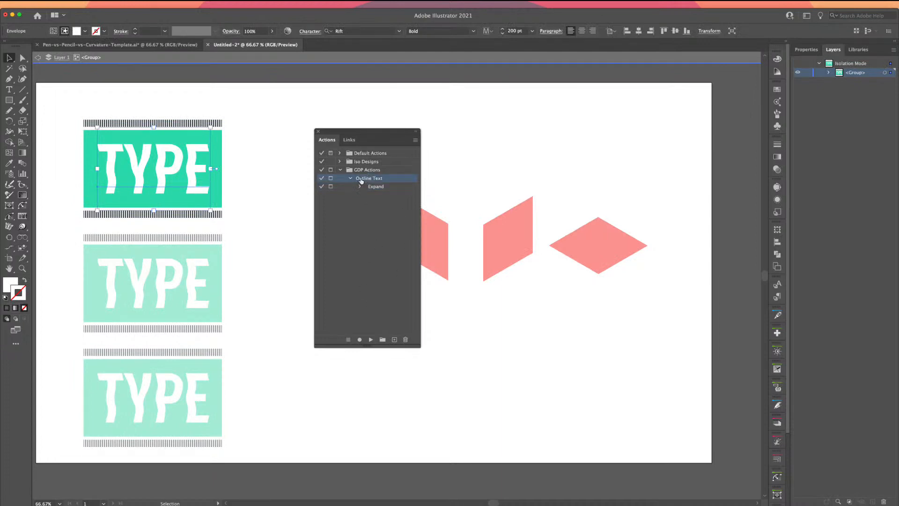
pyautogui.click(351, 179)
pyautogui.click(370, 339)
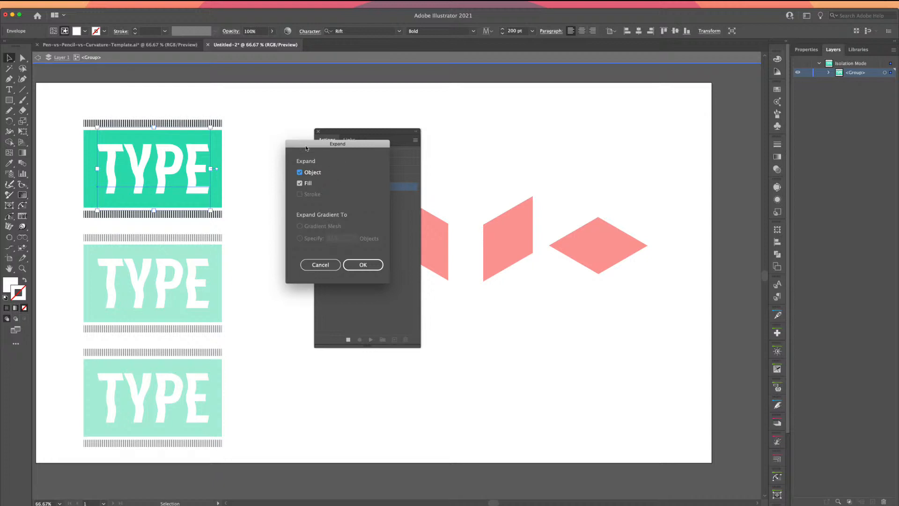
pyautogui.click(362, 264)
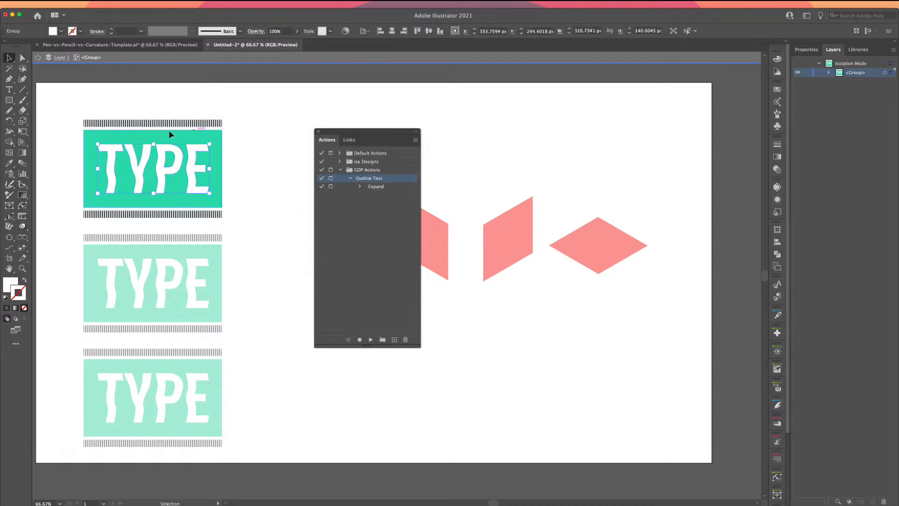
pyautogui.click(270, 155)
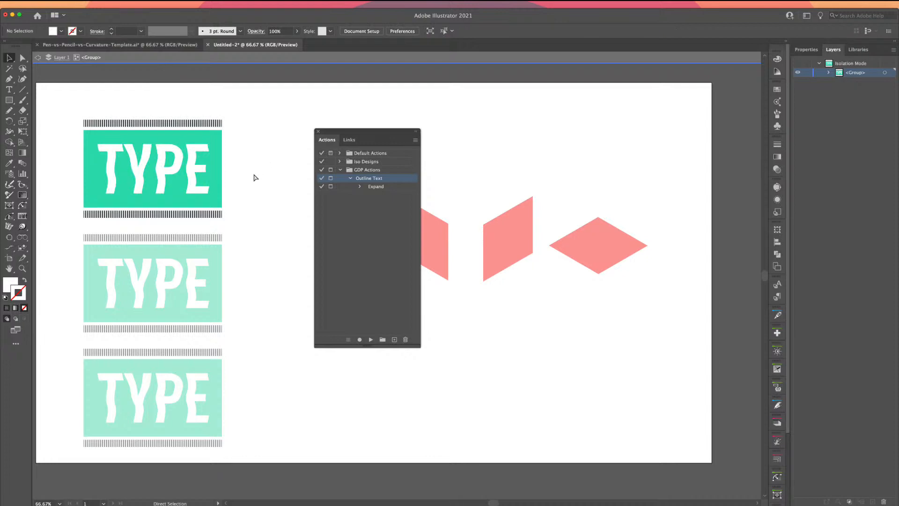
# Step: Delete the Outline Text action from the GDP Actions set
pyautogui.click(351, 178)
pyautogui.click(405, 339)
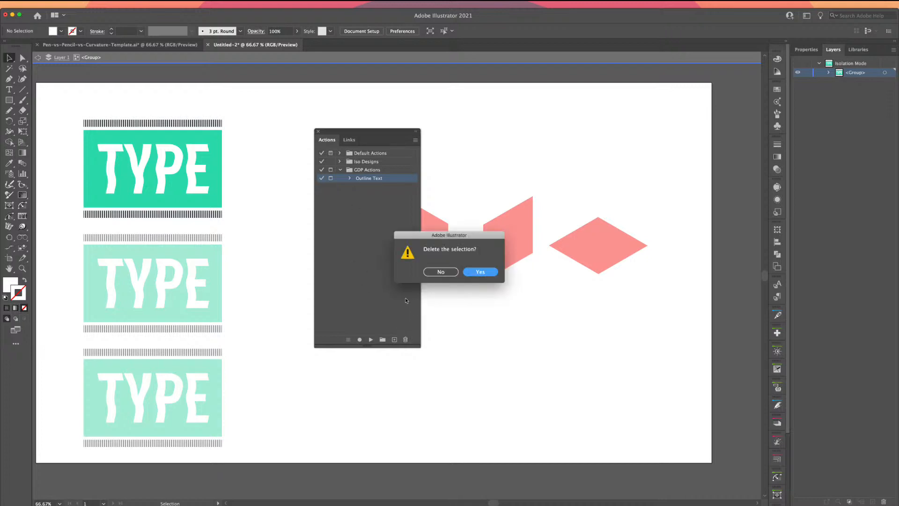
pyautogui.click(470, 271)
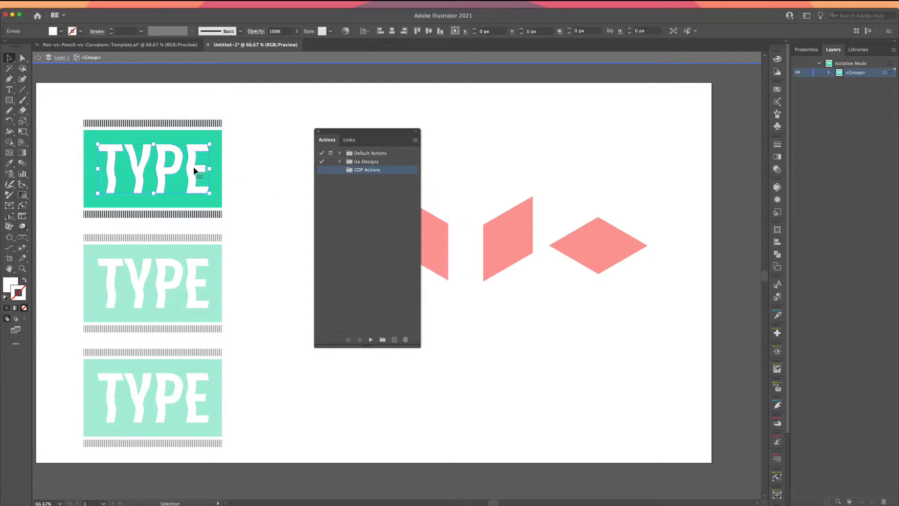
# Step: Exit isolation mode and delete the uppermost TYPE artwork
pyautogui.doubleClick(86, 107)
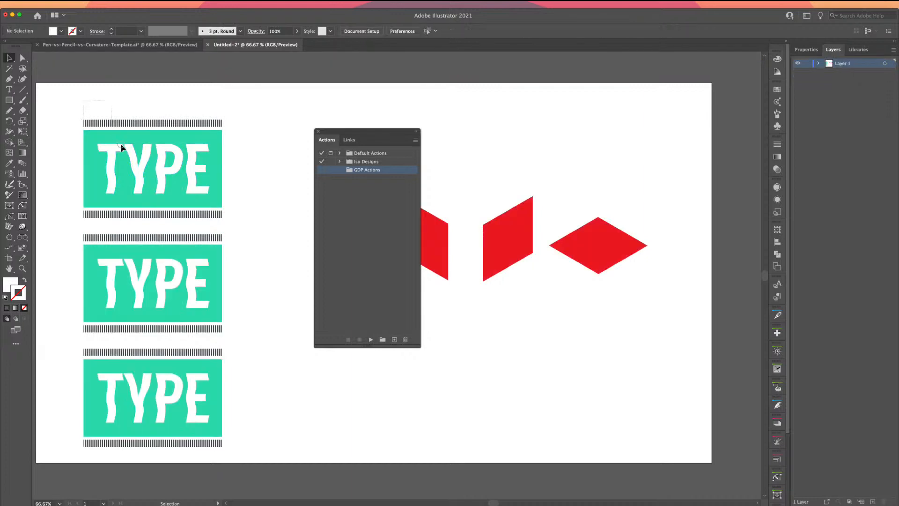
pyautogui.click(217, 217)
pyautogui.press('Delete')
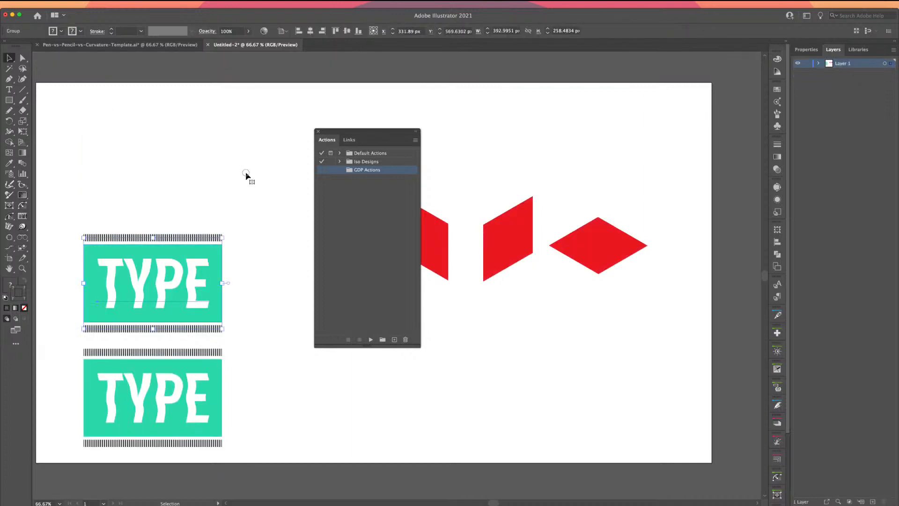
# Step: Create a new action named Expand in the GDP Actions set with function key F1 and start recording it
pyautogui.click(395, 340)
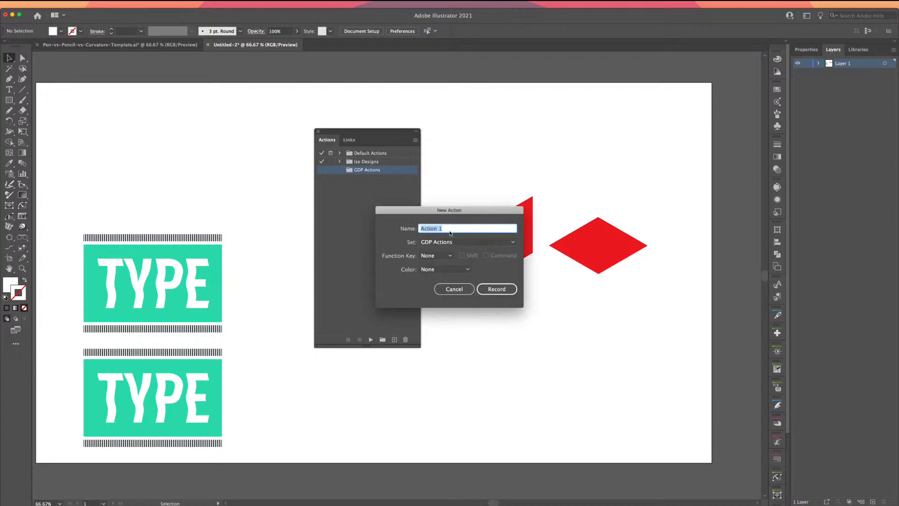
pyautogui.write('Expand')
pyautogui.click(448, 257)
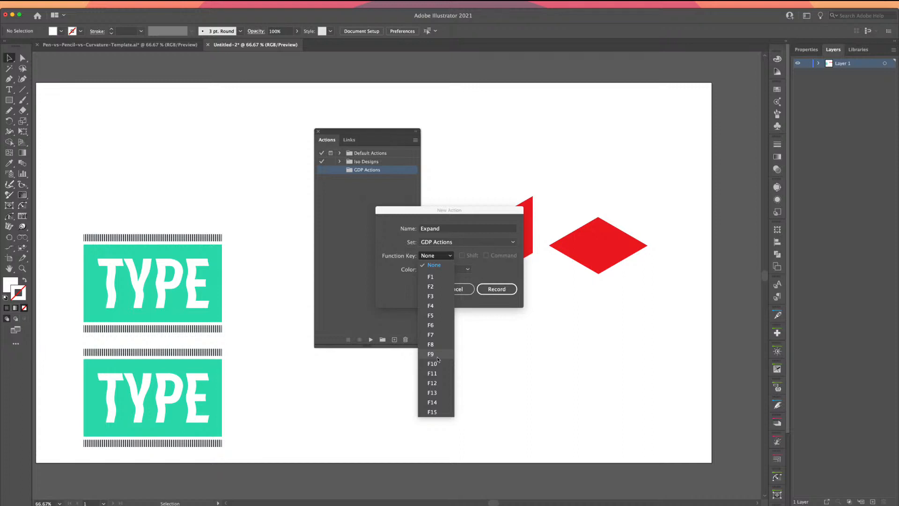
pyautogui.click(438, 277)
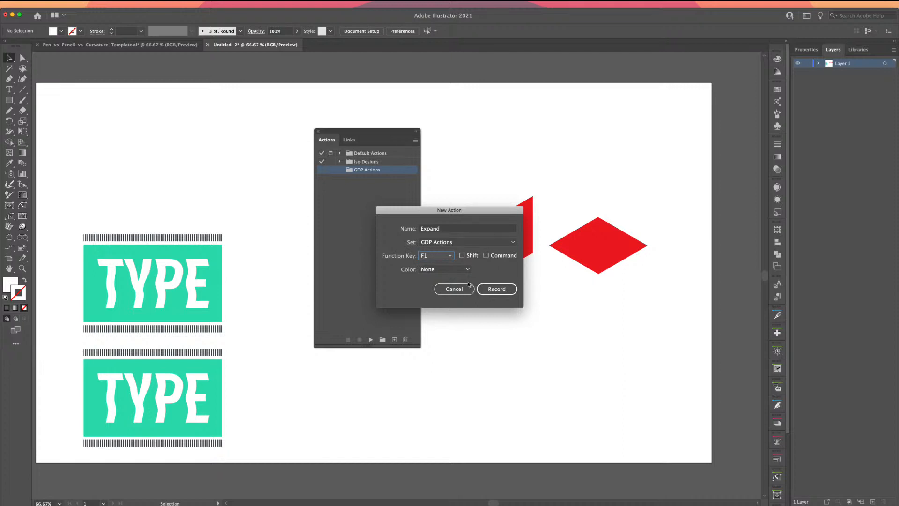
pyautogui.click(496, 290)
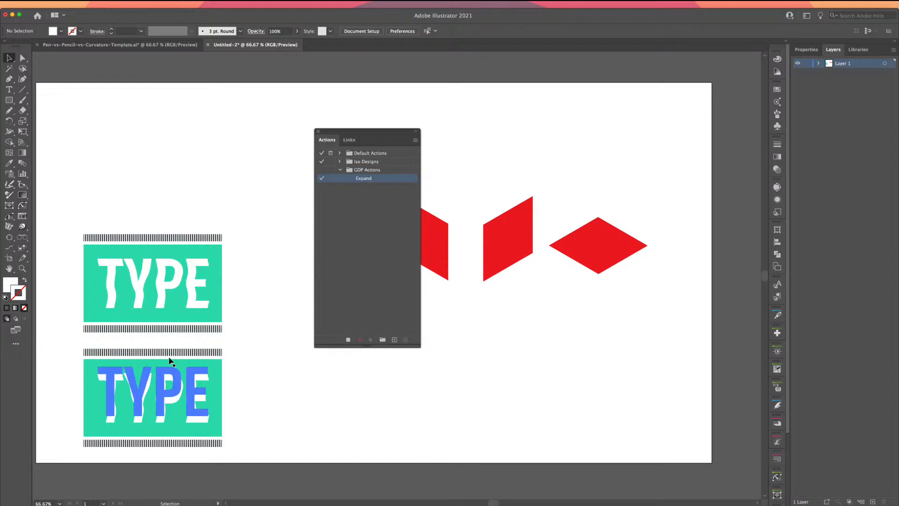
# Step: Record duplicating the lowest TYPE artwork about 463 px to its right, and select the TYPE artwork above the original
pyautogui.click(162, 379)
pyautogui.moveTo(162, 379); pyautogui.dragTo(324, 380)
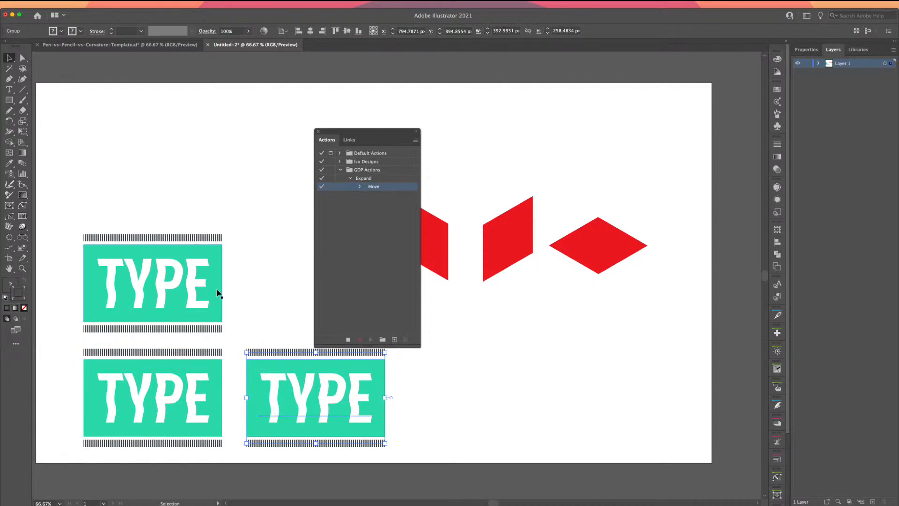
pyautogui.click(171, 276)
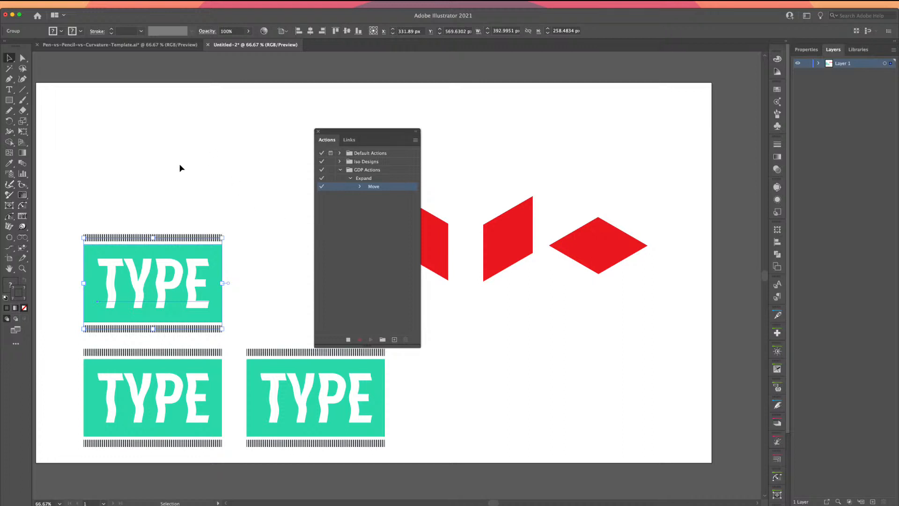
# Step: Record expanding the selected TYPE artwork's appearance, and then its object, fill and stroke
pyautogui.click(88, 4)
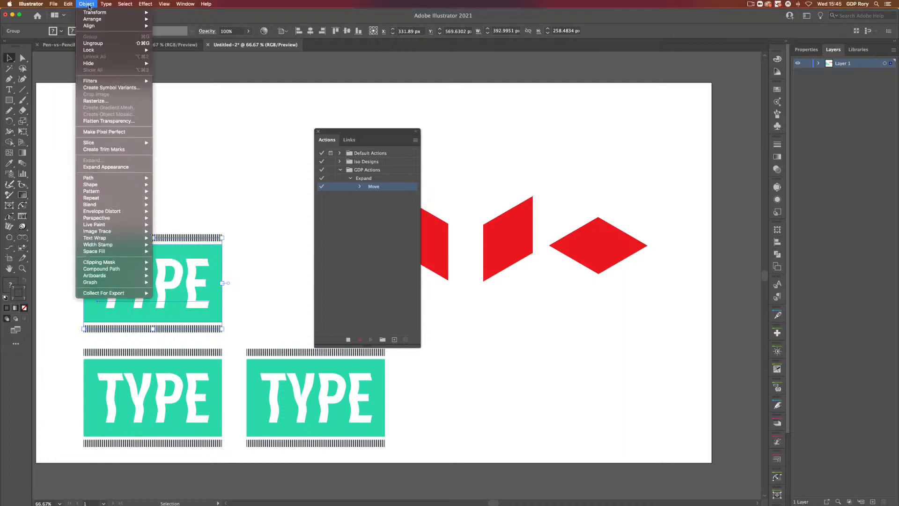
pyautogui.click(95, 167)
pyautogui.click(88, 4)
pyautogui.click(102, 164)
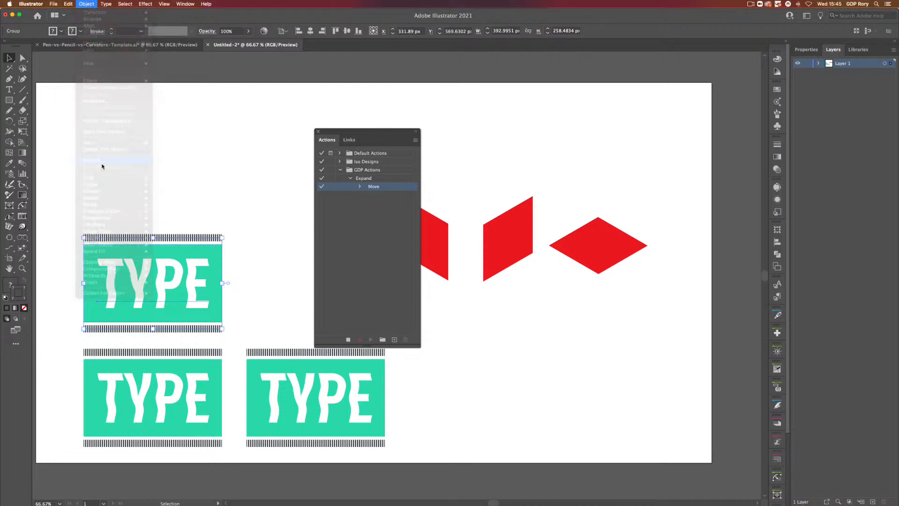
pyautogui.click(362, 264)
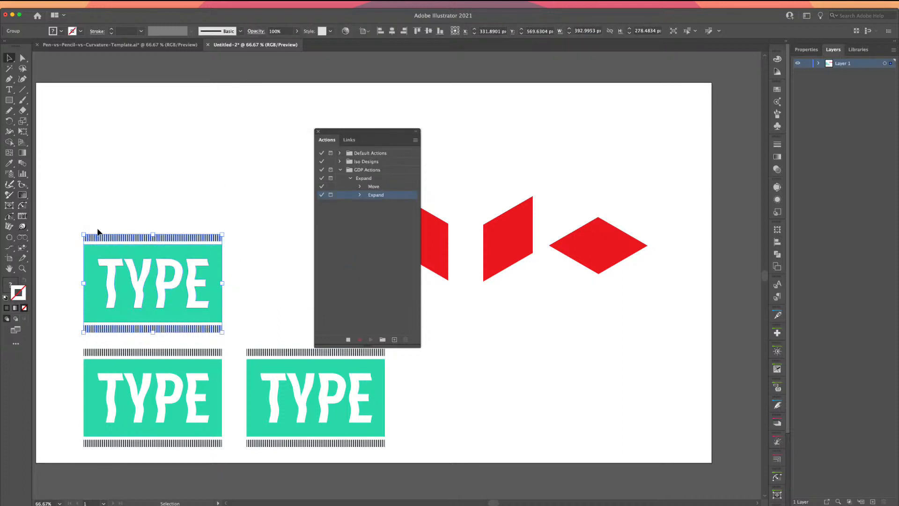
# Step: Examine the paths of the expanded TYPE artwork up close in outline view, moving the Actions panel clear of it
pyautogui.press('super+equal')
pyautogui.press('super+equal')
pyautogui.press('super+equal')
pyautogui.press('super+equal')
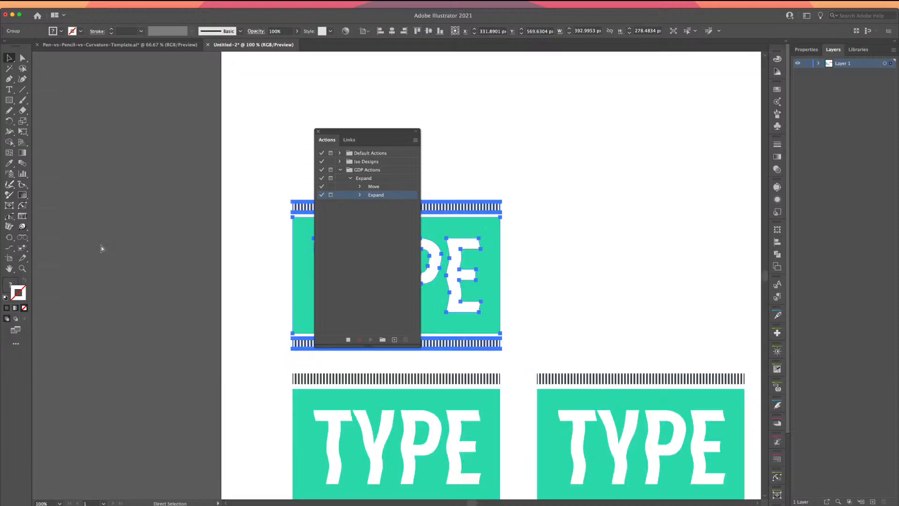
pyautogui.press('super+minus')
pyautogui.press('super+minus')
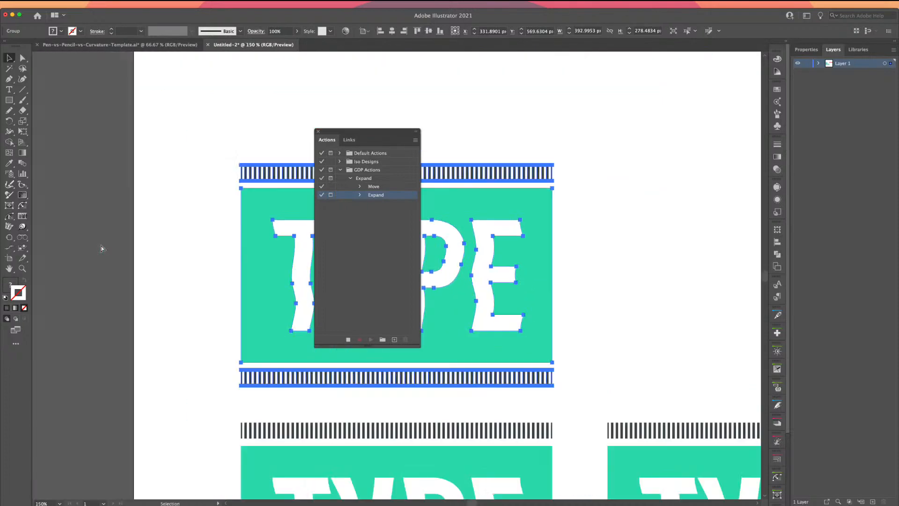
pyautogui.moveTo(337, 136); pyautogui.dragTo(655, 114)
pyautogui.press('super+y')
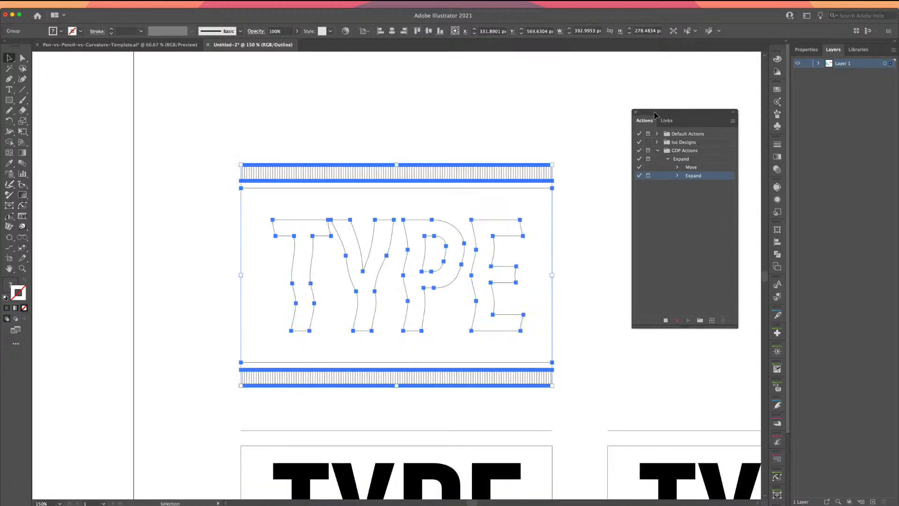
pyautogui.click(192, 210)
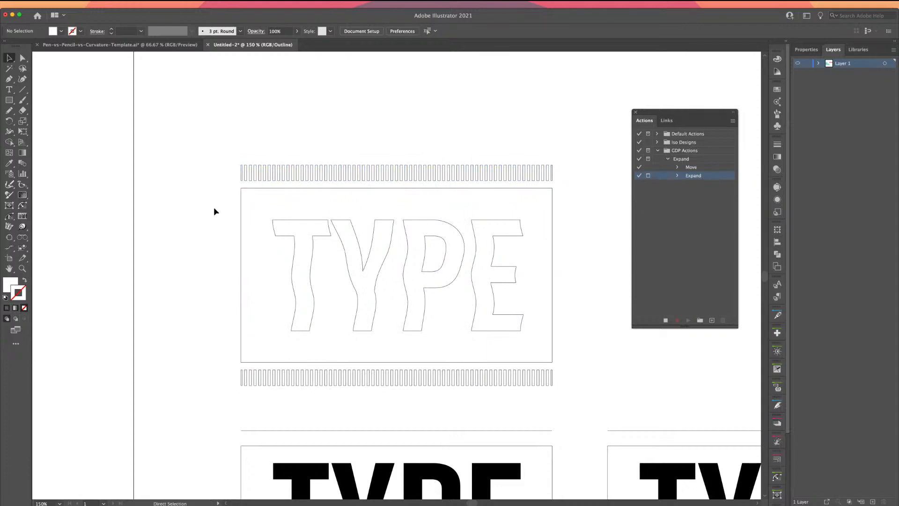
pyautogui.press('super+y')
pyautogui.press('super+1')
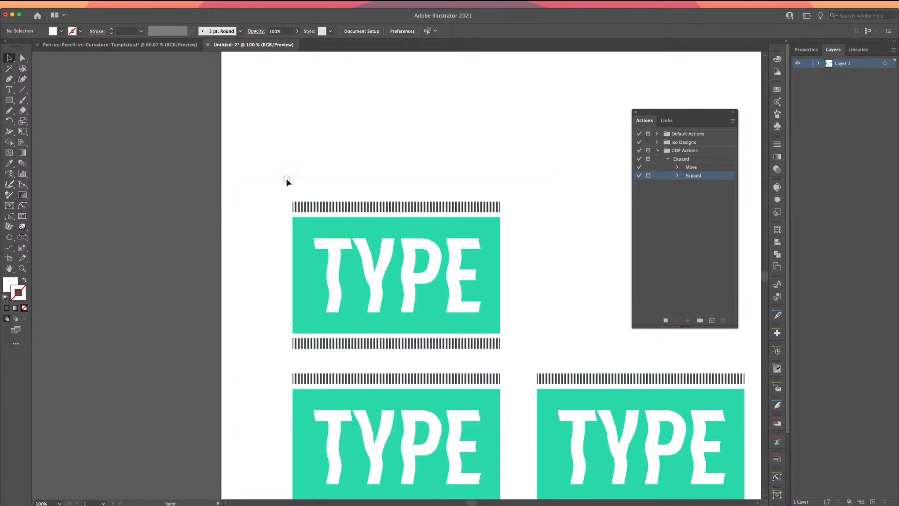
pyautogui.moveTo(287, 182); pyautogui.dragTo(176, 187)
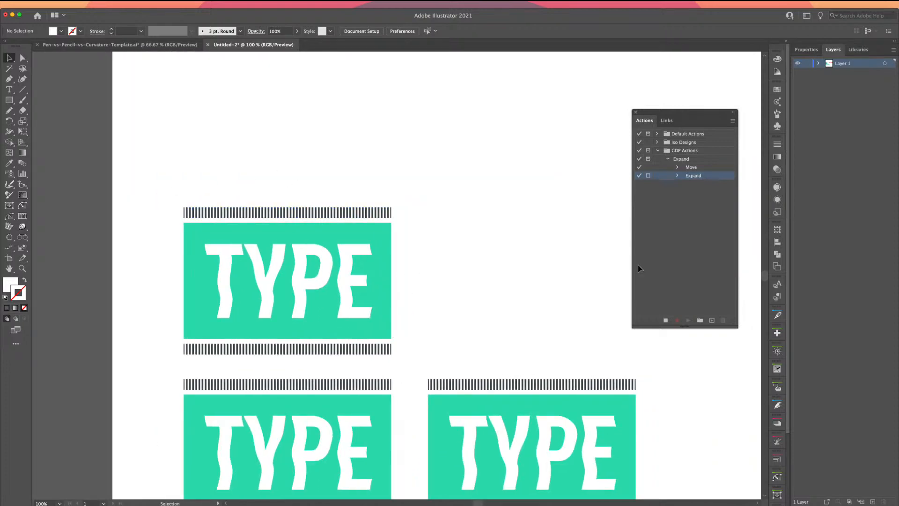
# Step: Stop recording and play the Expand action on the lower-left TYPE artwork, expanding its object, fill and stroke
pyautogui.click(665, 320)
pyautogui.click(668, 160)
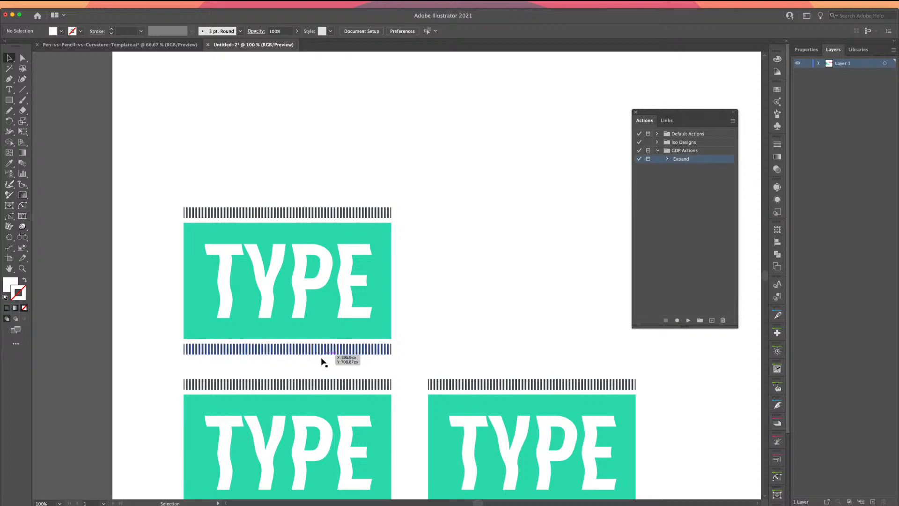
pyautogui.scroll(-5, 322, 361)
pyautogui.click(322, 252)
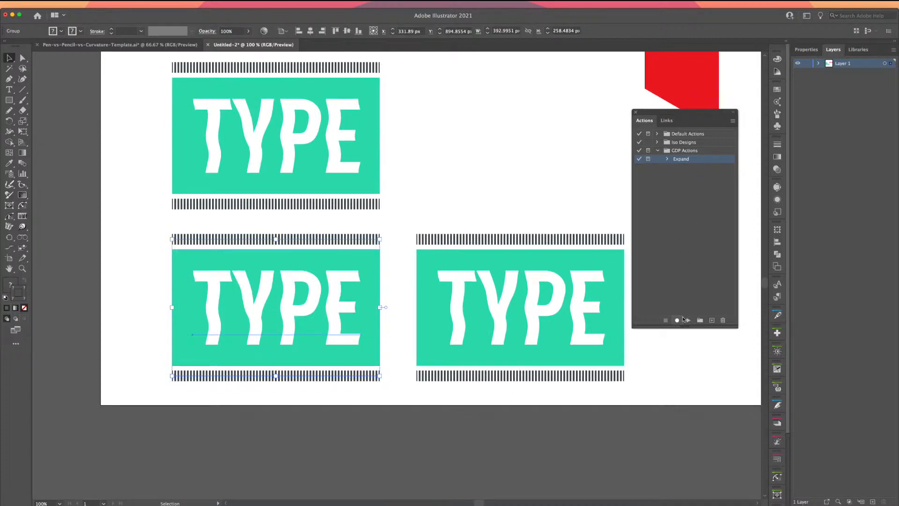
pyautogui.click(686, 319)
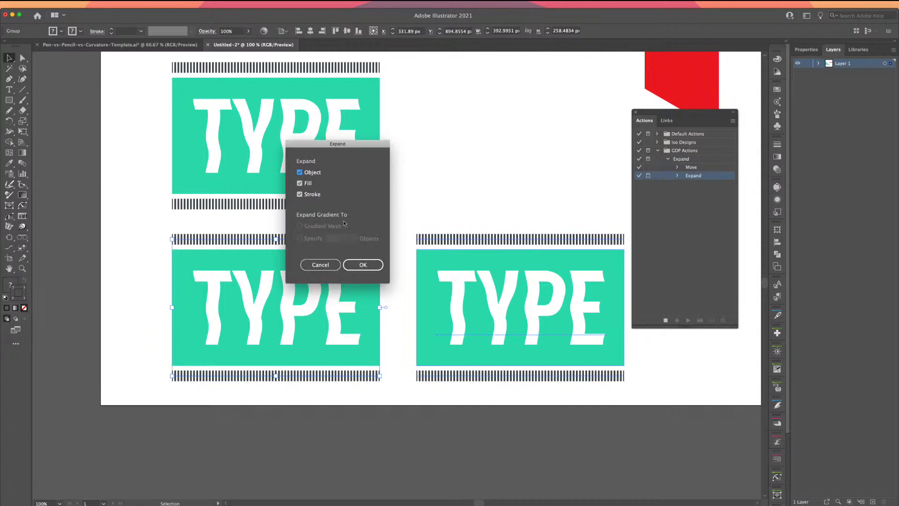
pyautogui.click(363, 265)
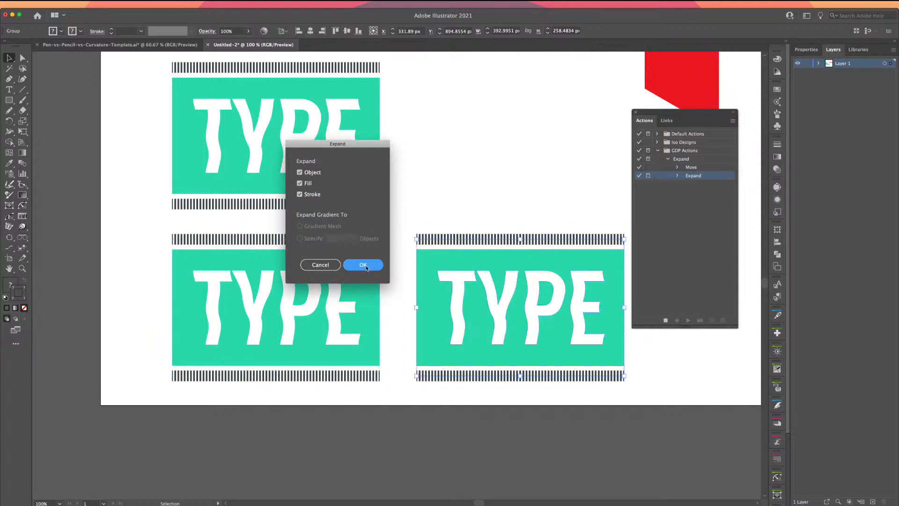
# Step: Reselect the entire lower-left TYPE artwork and play the Expand action on it again with object, fill and stroke
pyautogui.click(215, 287)
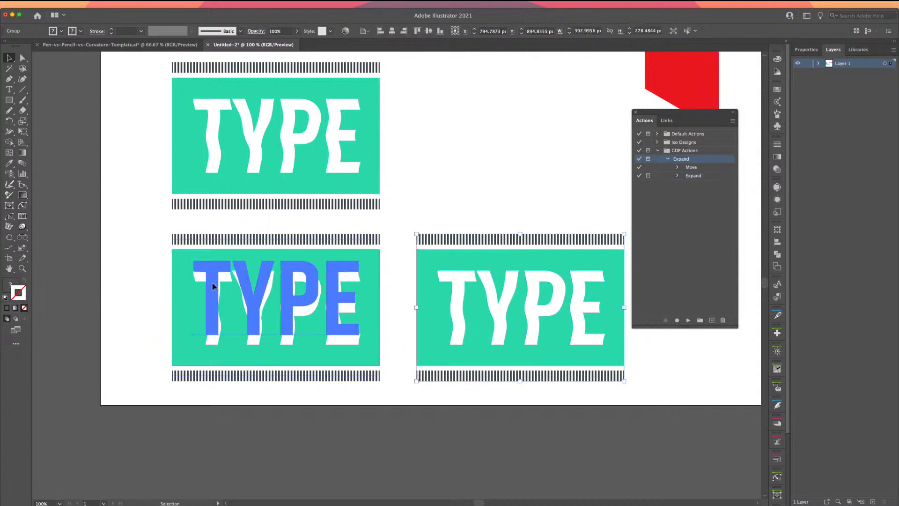
pyautogui.click(180, 218)
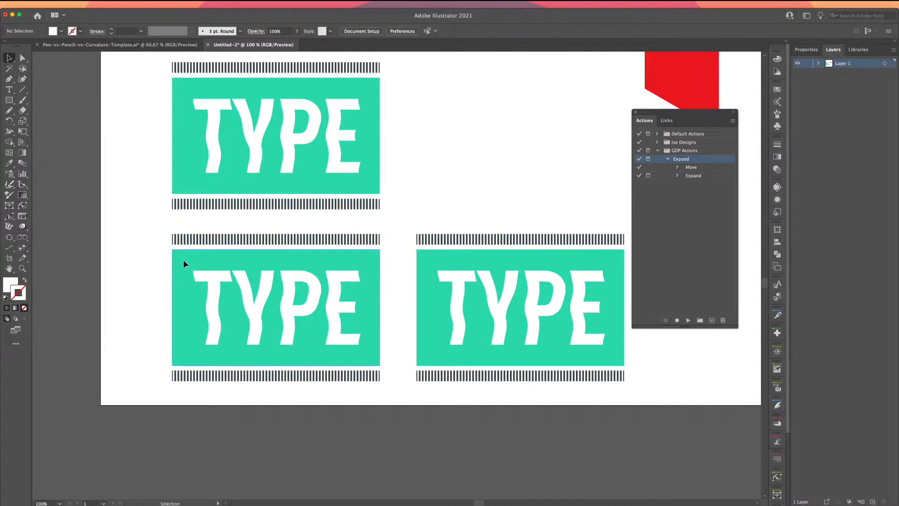
pyautogui.click(184, 260)
pyautogui.moveTo(155, 219); pyautogui.dragTo(291, 392)
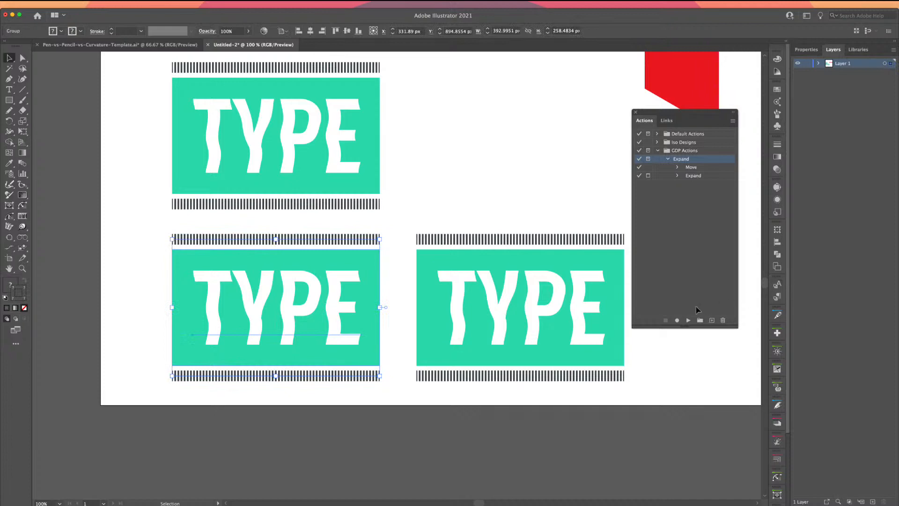
pyautogui.click(688, 319)
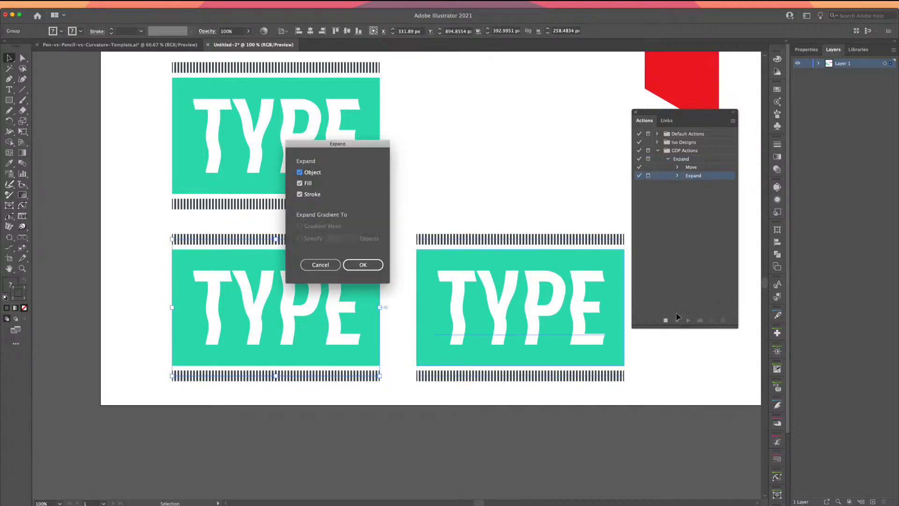
pyautogui.click(354, 263)
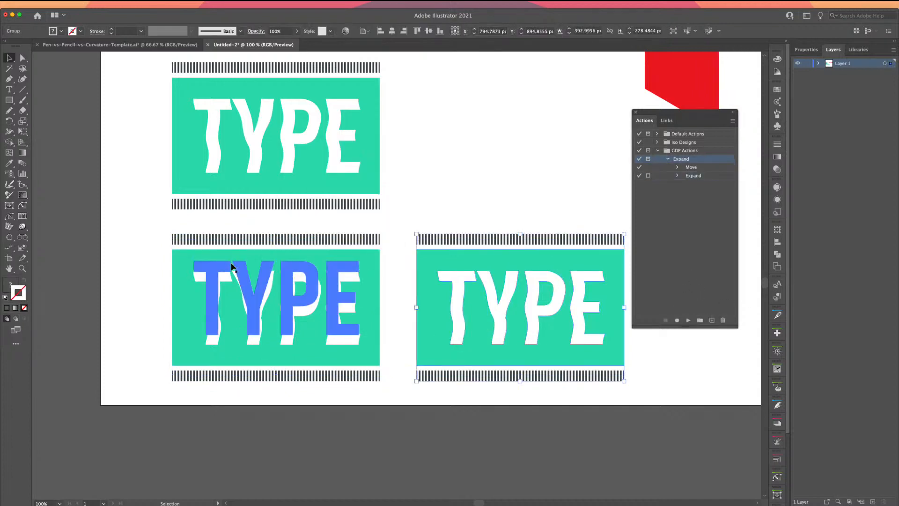
# Step: Isolate the lower-left TYPE group and play the Expand action on its warped text, expanding object and fill
pyautogui.doubleClick(199, 268)
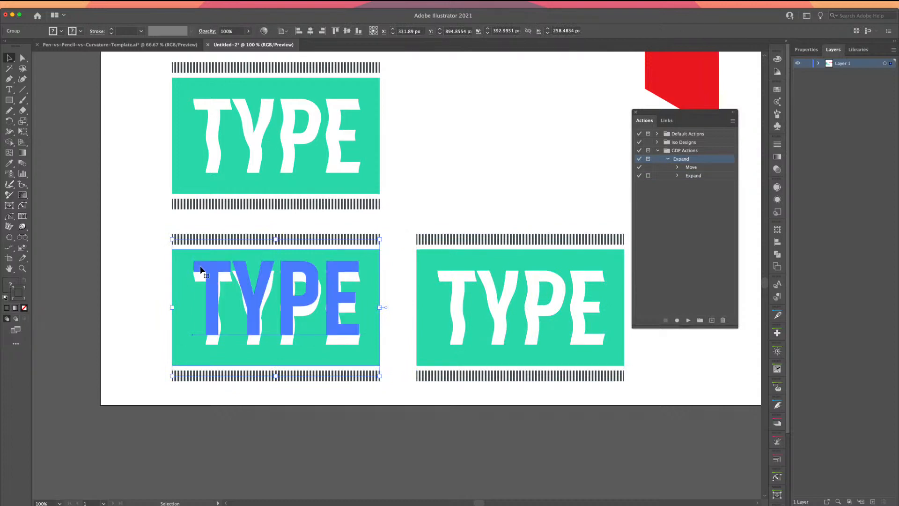
pyautogui.click(141, 254)
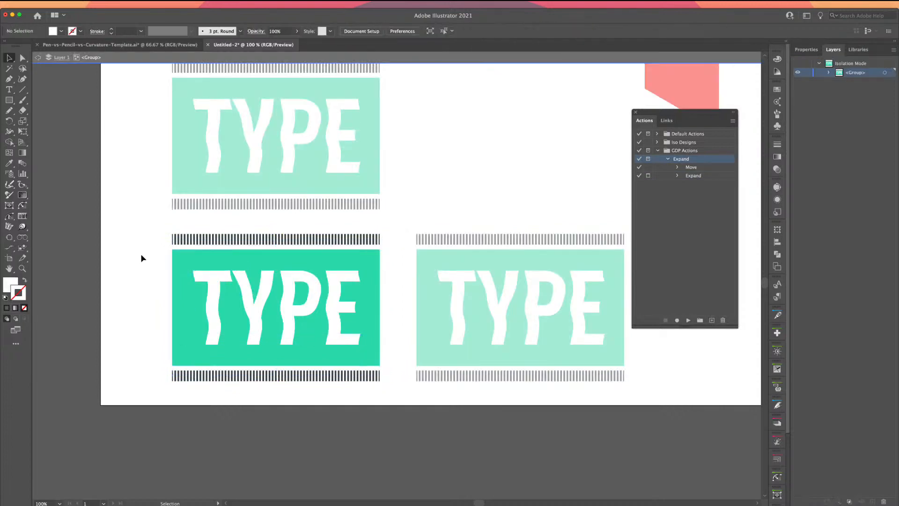
pyautogui.click(200, 273)
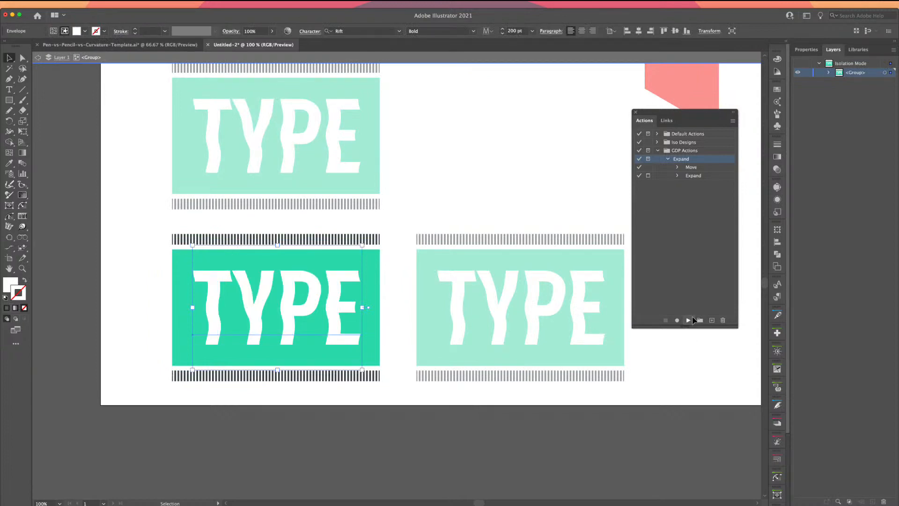
pyautogui.click(688, 322)
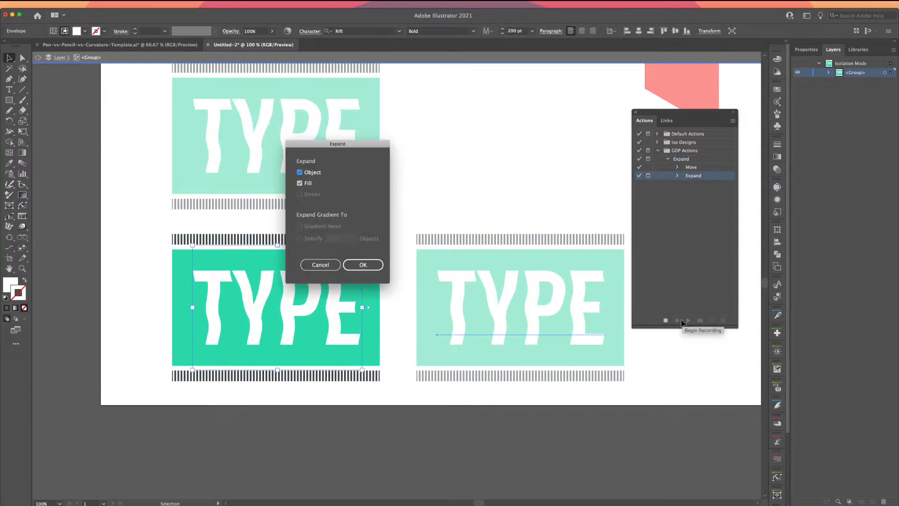
pyautogui.click(351, 263)
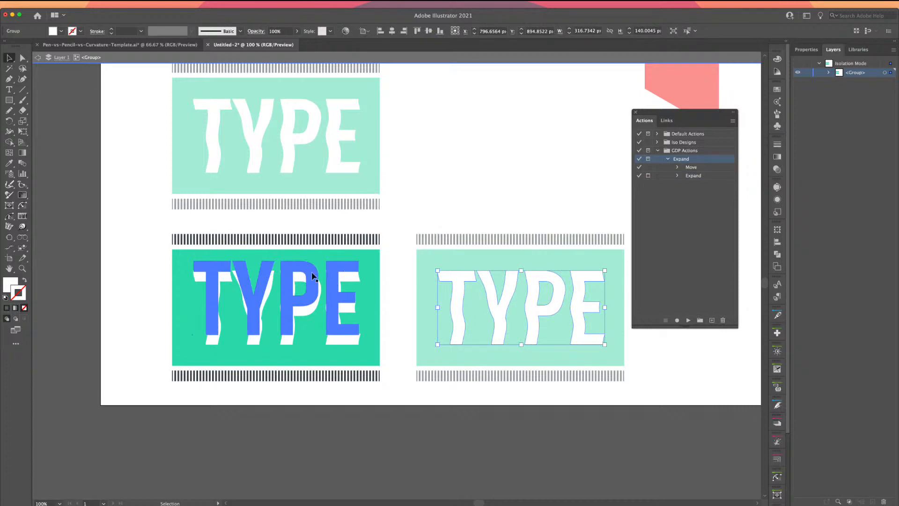
# Step: Exit isolation mode and select the upper TYPE artwork
pyautogui.click(193, 299)
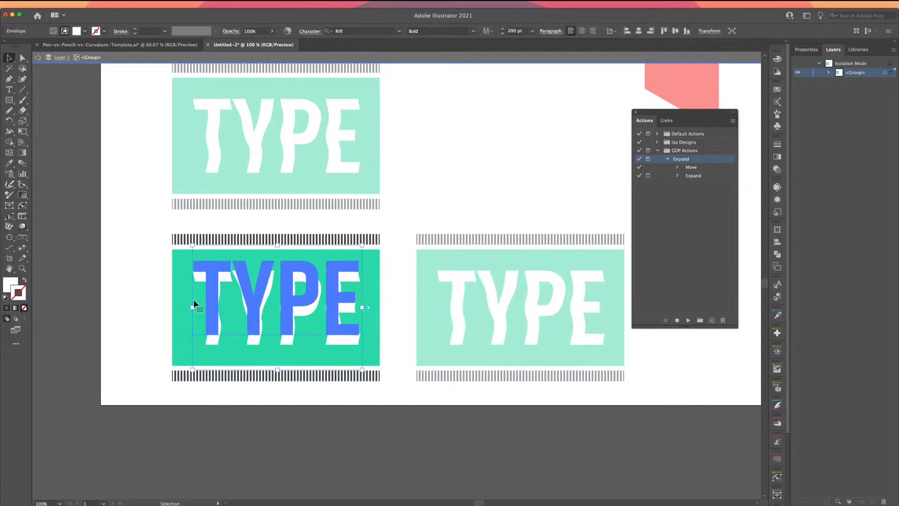
pyautogui.click(180, 240)
pyautogui.doubleClick(137, 235)
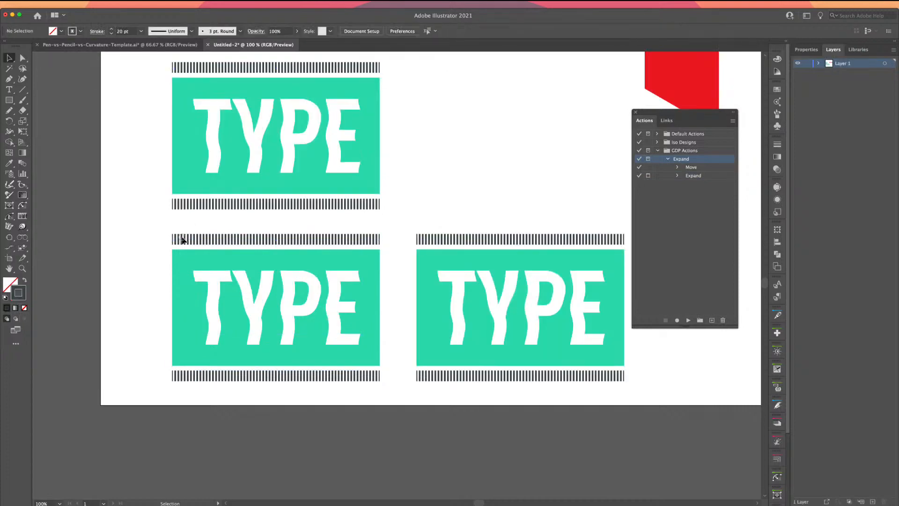
pyautogui.click(182, 240)
pyautogui.press('super+minus')
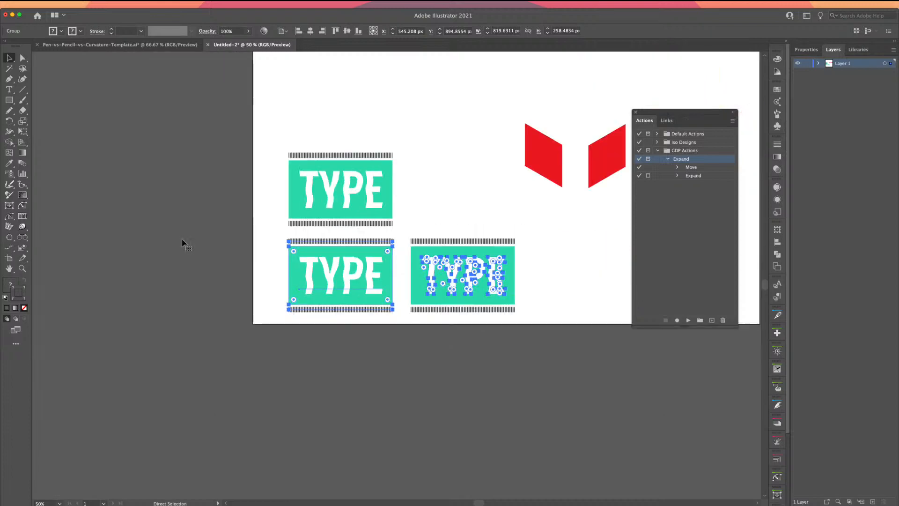
pyautogui.moveTo(207, 213); pyautogui.dragTo(148, 279)
pyautogui.click(176, 274)
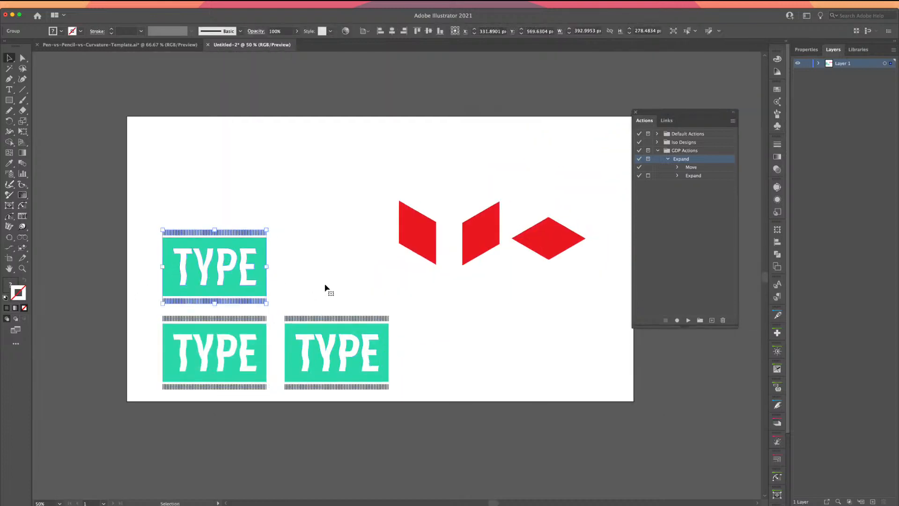
# Step: Delete the Expand action from the GDP Actions set
pyautogui.scroll(-2, 327, 262)
pyautogui.hscroll(2, 327, 262)
pyautogui.click(683, 169)
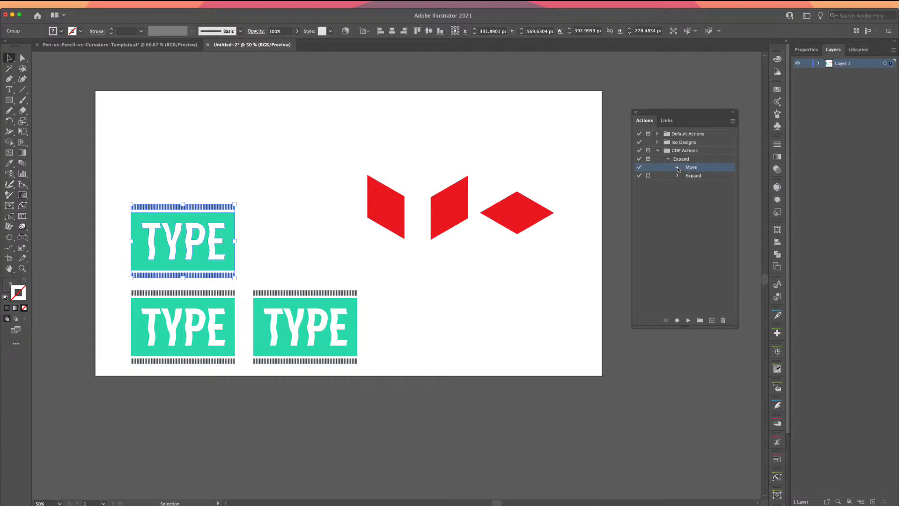
pyautogui.click(678, 167)
pyautogui.click(678, 168)
pyautogui.click(676, 160)
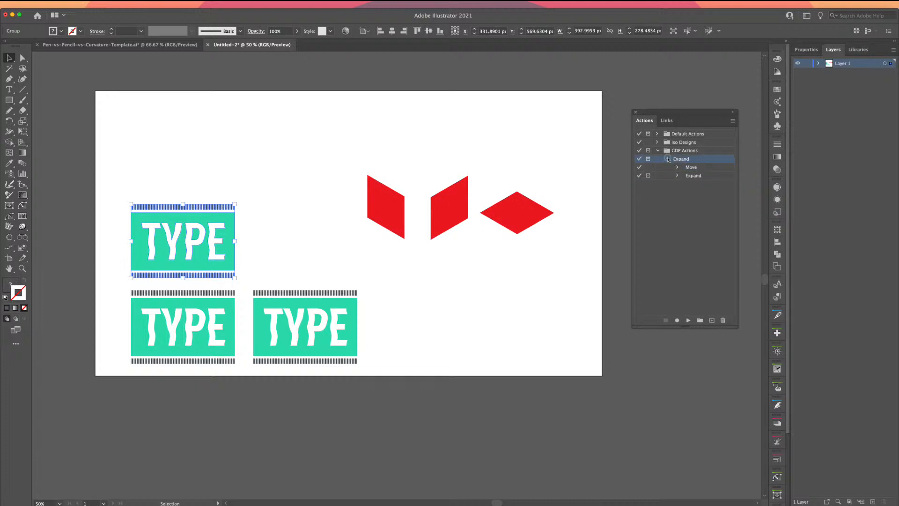
pyautogui.click(668, 159)
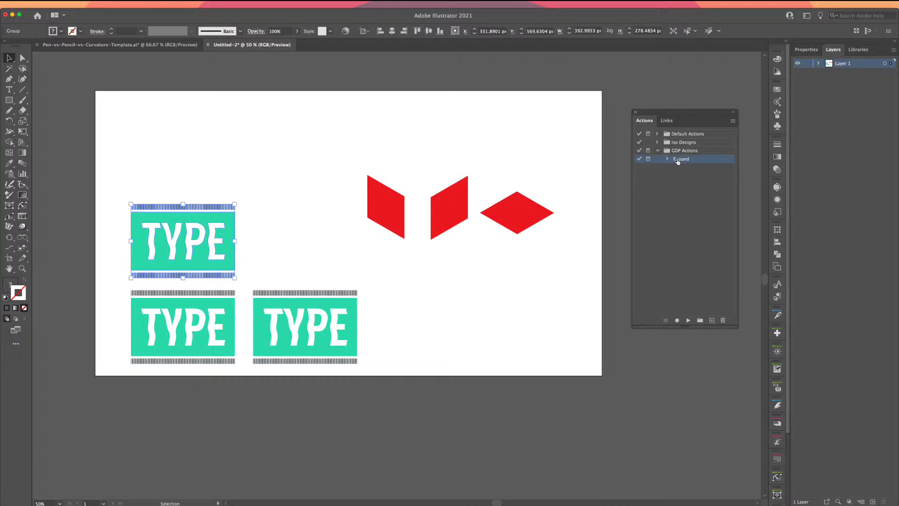
pyautogui.click(723, 320)
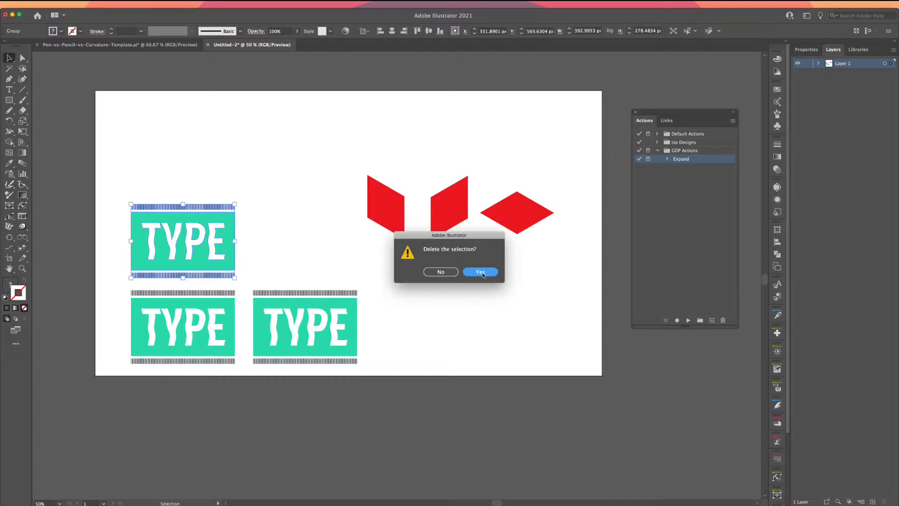
pyautogui.click(483, 274)
# Step: Create a new action named Expand in the GDP Actions set with function key F1 and start recording it
pyautogui.click(711, 320)
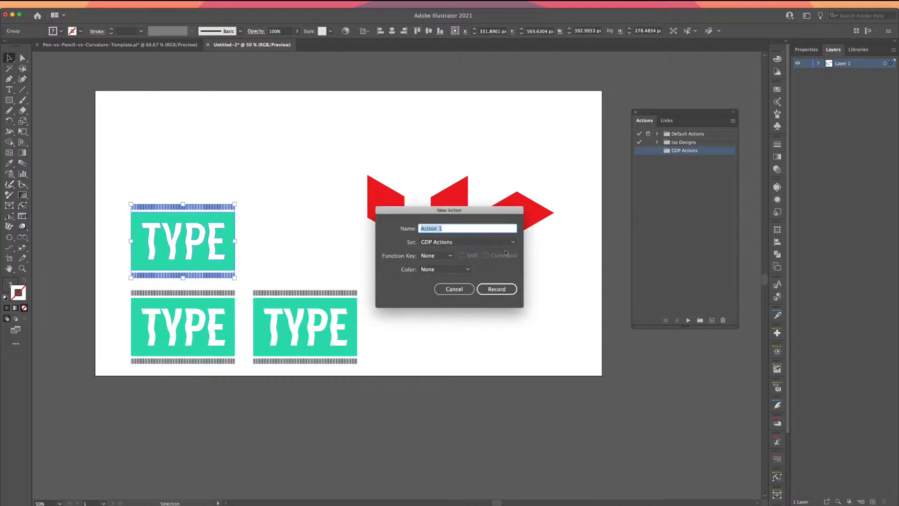
pyautogui.write('Expand')
pyautogui.click(436, 255)
pyautogui.click(428, 275)
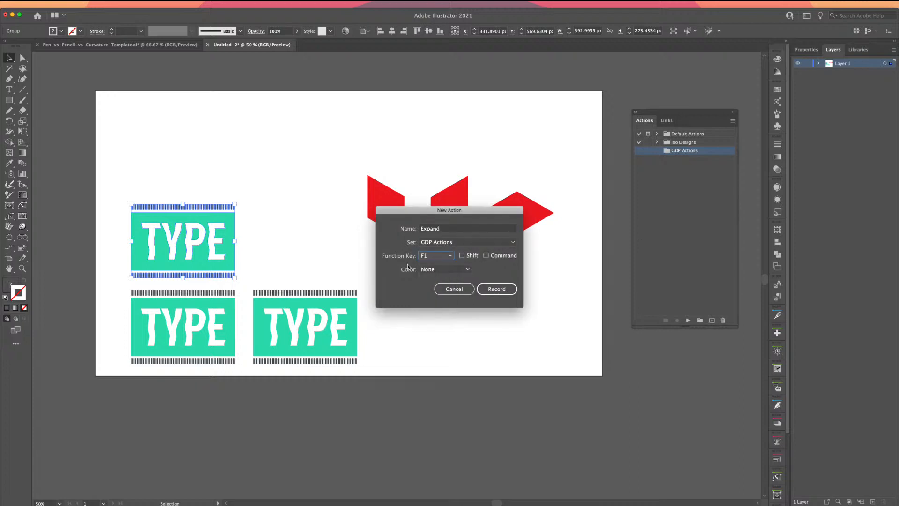
pyautogui.click(488, 289)
# Step: Record moving the upper TYPE artwork about 265 px upward
pyautogui.click(249, 230)
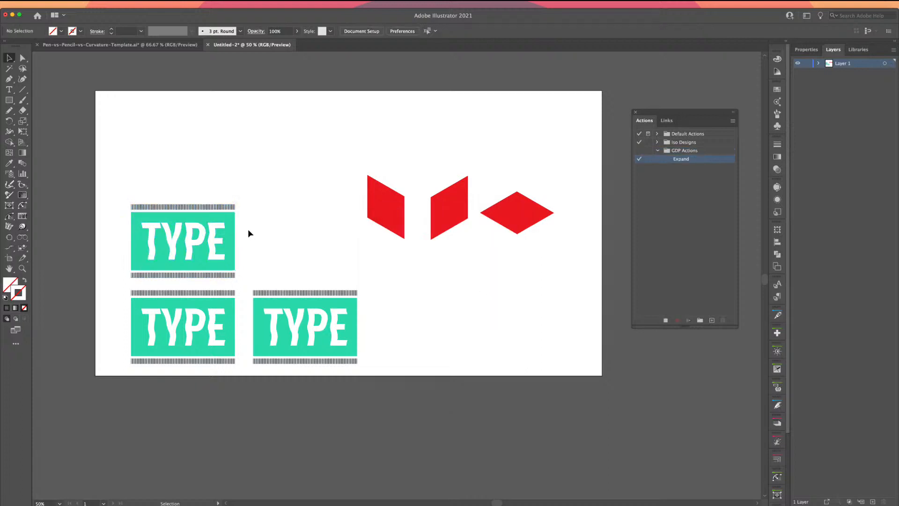
pyautogui.click(206, 244)
pyautogui.moveTo(206, 244); pyautogui.dragTo(205, 173)
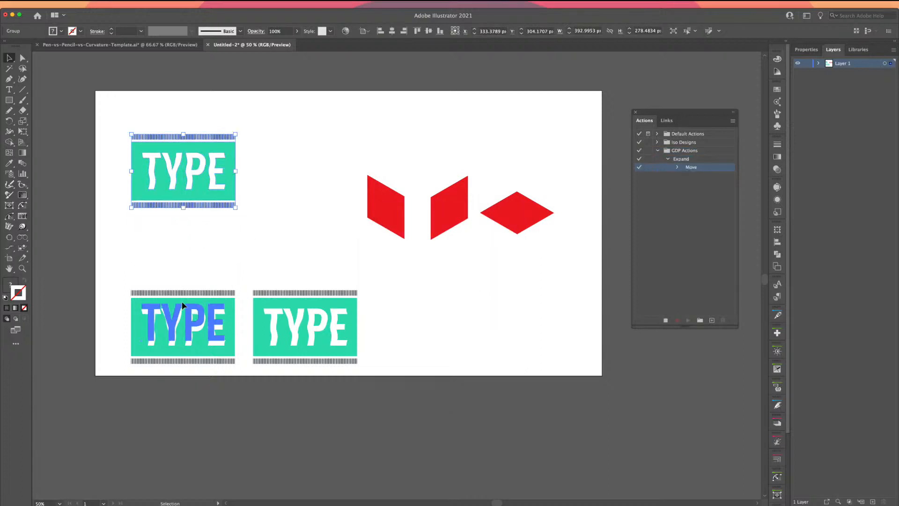
pyautogui.click(198, 311)
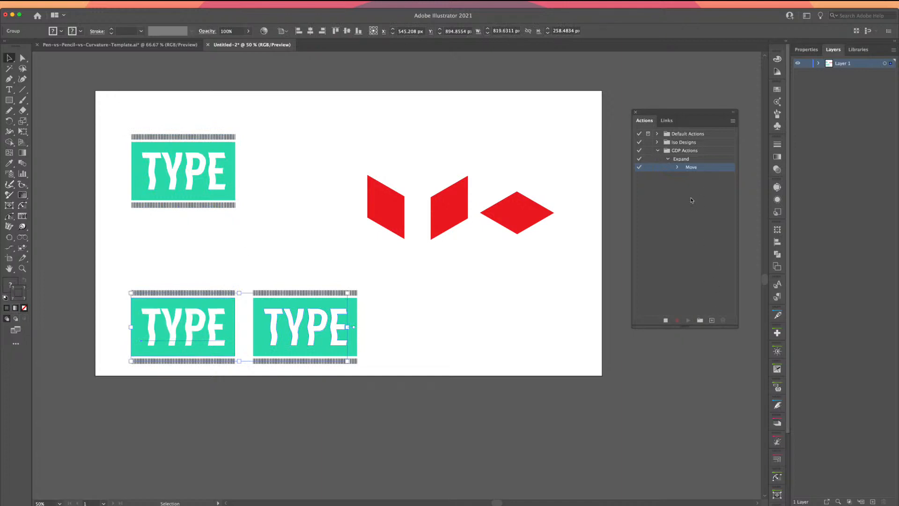
pyautogui.click(668, 159)
pyautogui.click(668, 158)
pyautogui.click(679, 159)
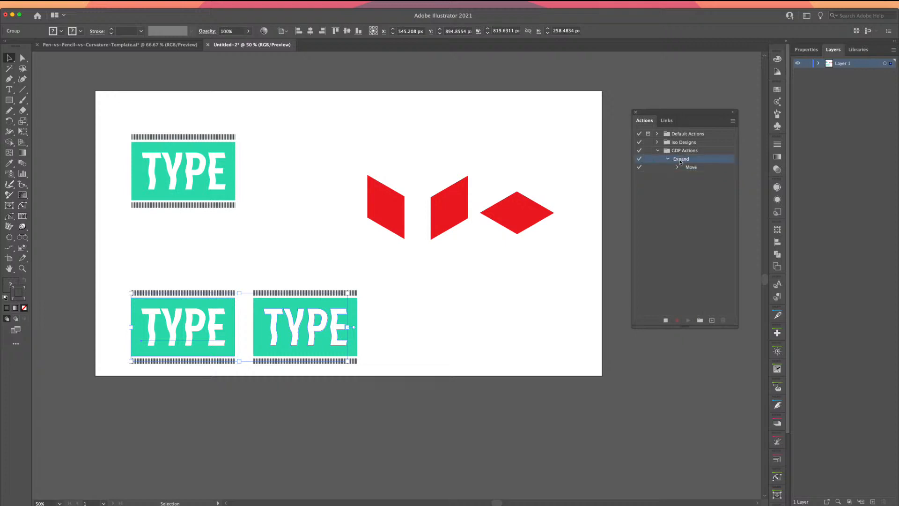
pyautogui.click(688, 166)
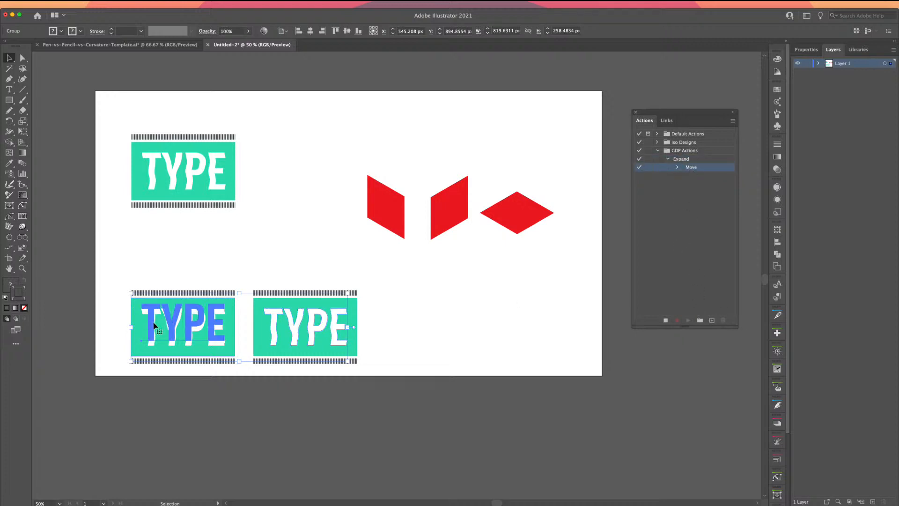
pyautogui.click(86, 3)
pyautogui.click(84, 167)
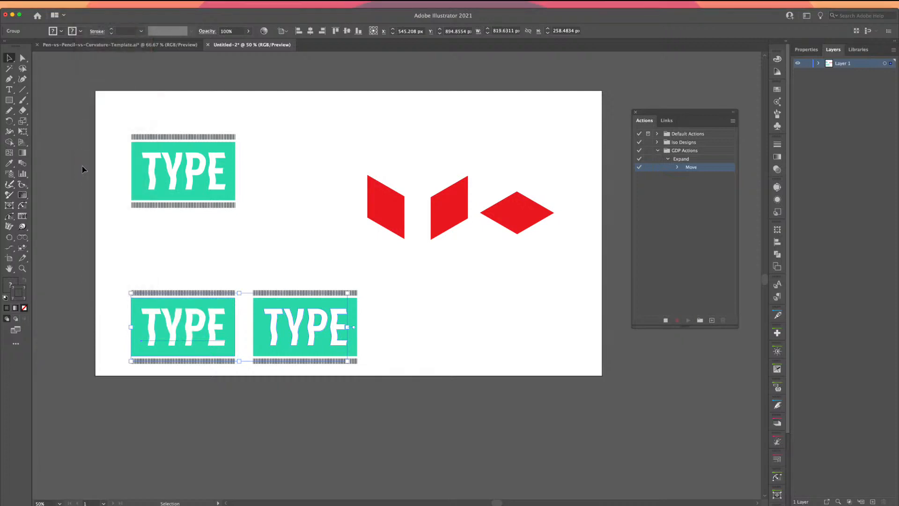
pyautogui.moveTo(117, 271); pyautogui.dragTo(196, 381)
pyautogui.click(267, 254)
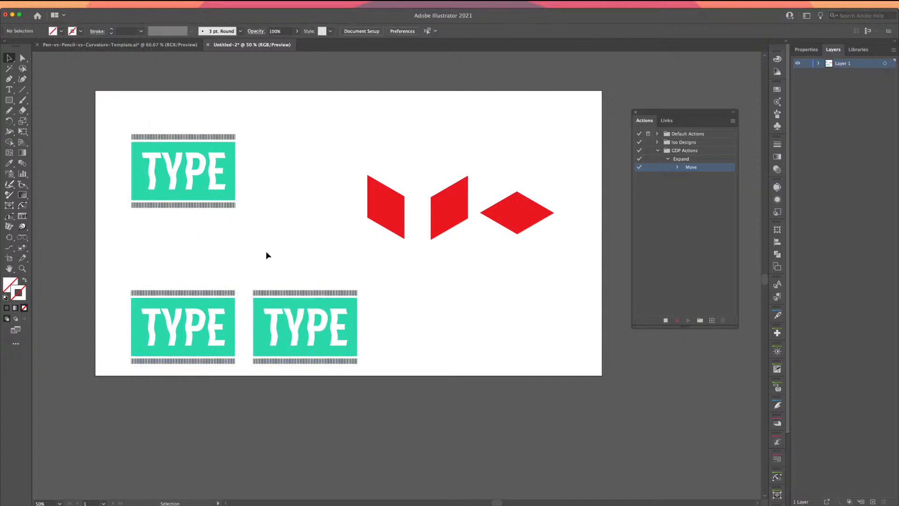
# Step: Undo the recent moves and expansions of the TYPE artwork
pyautogui.press('super')
pyautogui.press('super+z')
pyautogui.press('super+z')
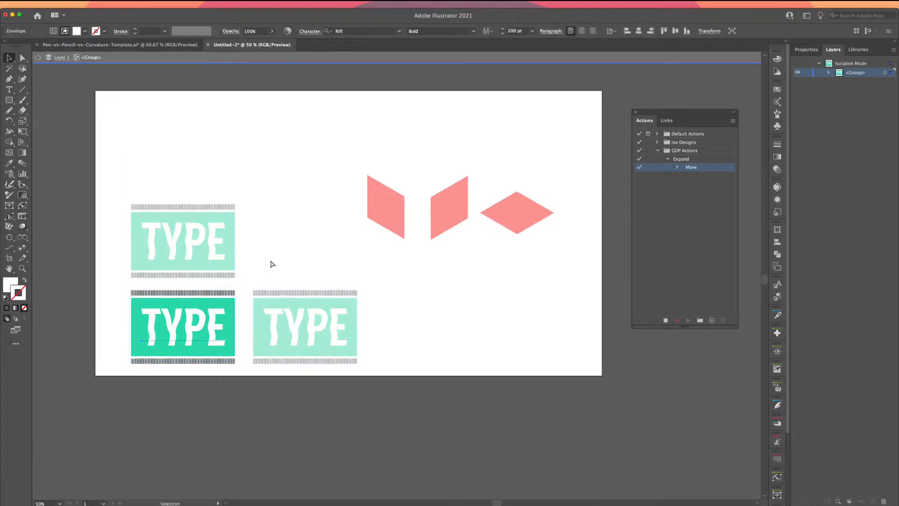
pyautogui.press('super+z')
pyautogui.press('super+z')
pyautogui.press('super+z')
pyautogui.press('super+z')
pyautogui.press('super+z')
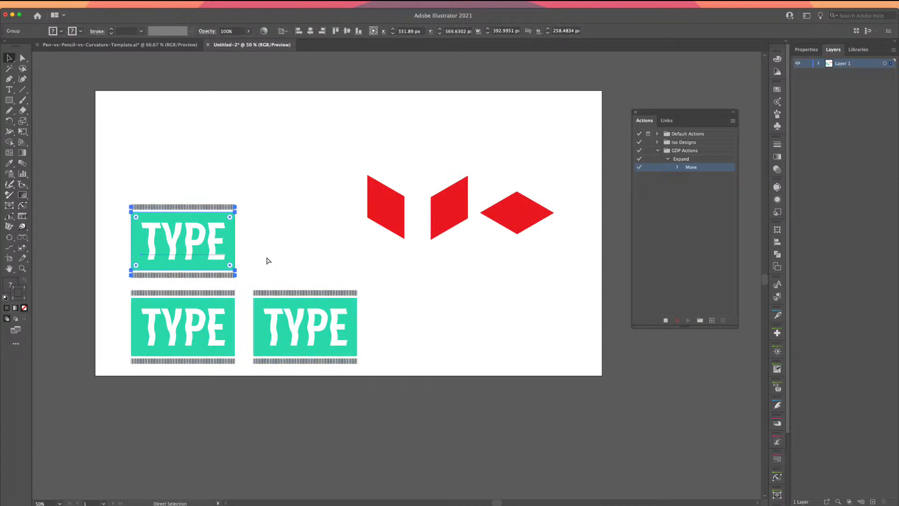
# Step: Move the upper TYPE artwork to about X 473, Y 244 px, the left one to X 340, Y 646, and the right one to X 890, Y 807
pyautogui.click(146, 174)
pyautogui.click(159, 231)
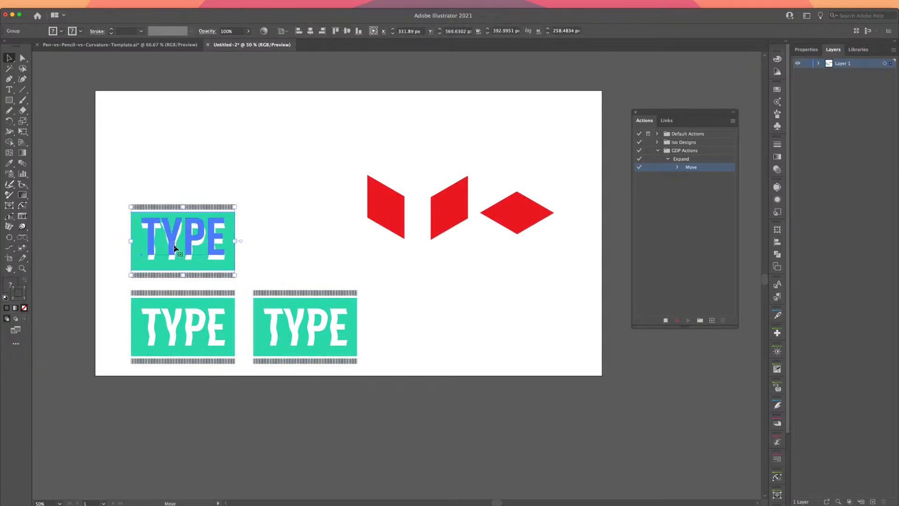
pyautogui.moveTo(175, 249); pyautogui.dragTo(211, 163)
pyautogui.moveTo(191, 323); pyautogui.dragTo(150, 283)
pyautogui.moveTo(303, 341); pyautogui.dragTo(328, 317)
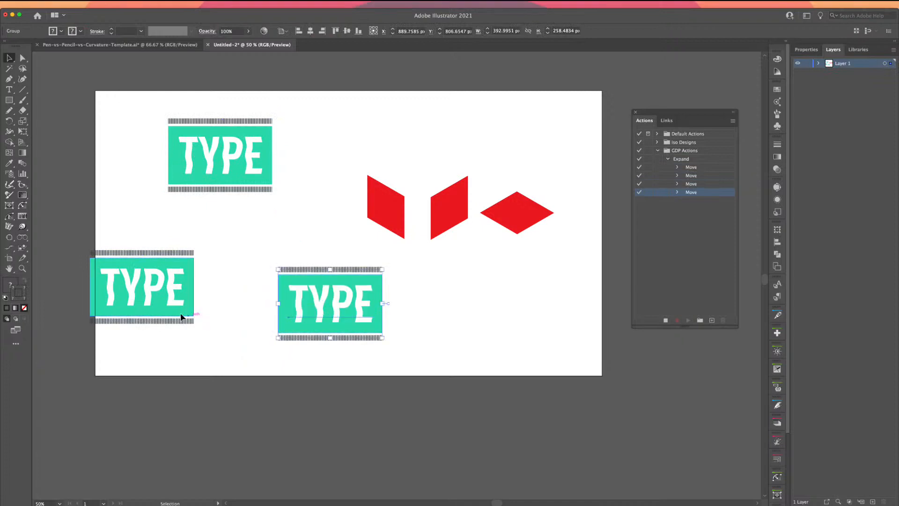
pyautogui.moveTo(181, 317); pyautogui.dragTo(224, 291)
pyautogui.click(291, 227)
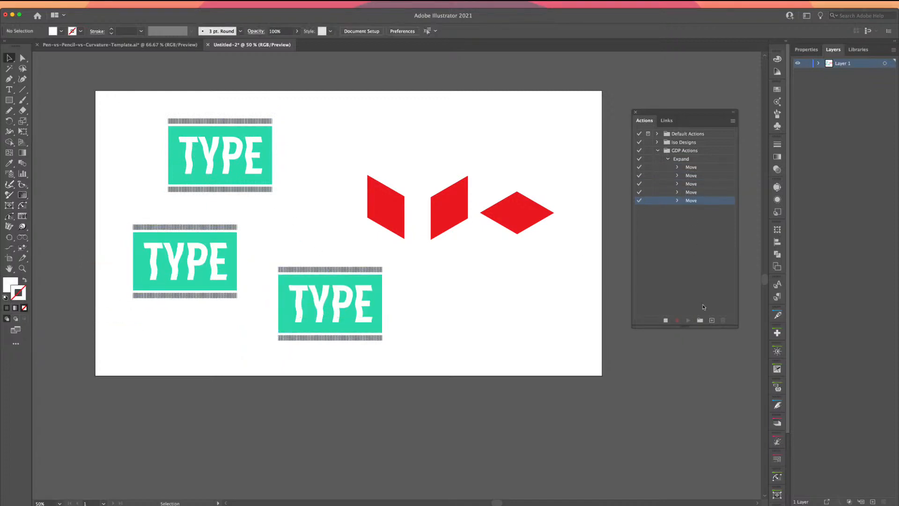
# Step: Stop recording and delete all the recorded Move steps from the Expand action
pyautogui.click(665, 320)
pyautogui.click(691, 167)
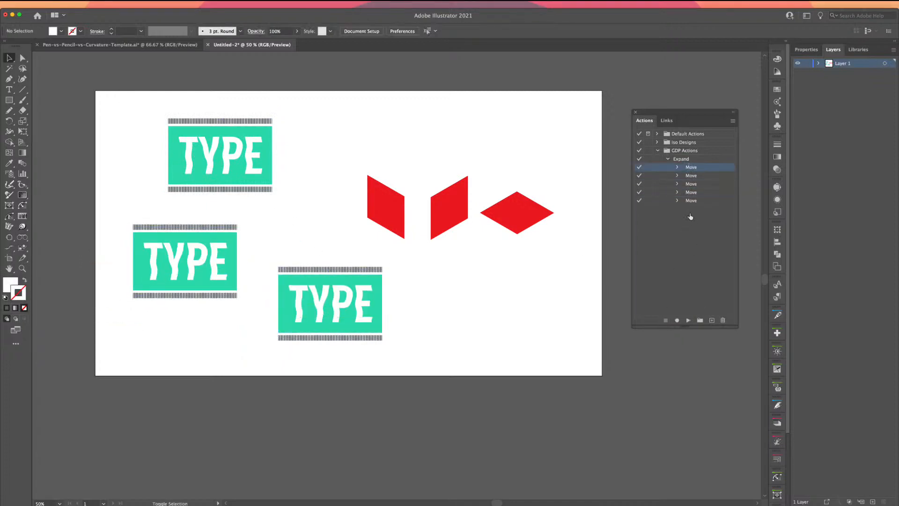
pyautogui.keyDown('shift'); pyautogui.click(691, 200); pyautogui.keyUp('shift')
pyautogui.click(722, 320)
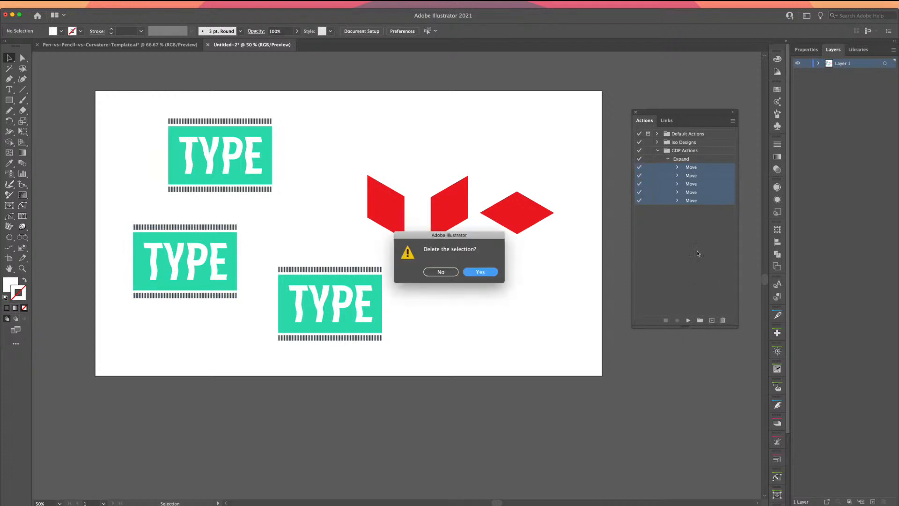
pyautogui.click(489, 273)
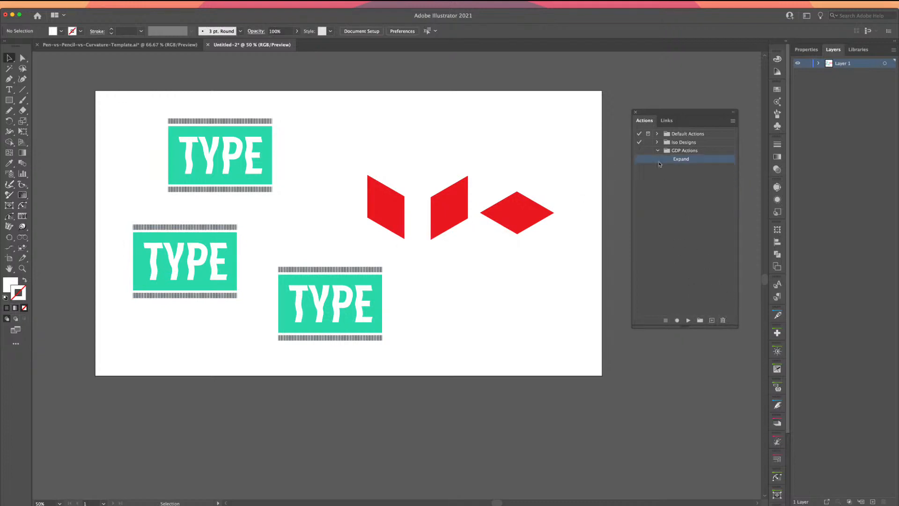
# Step: Restart recording the Expand action and apply Expand Appearance to the upper TYPE artwork
pyautogui.click(672, 160)
pyautogui.click(677, 320)
pyautogui.click(193, 148)
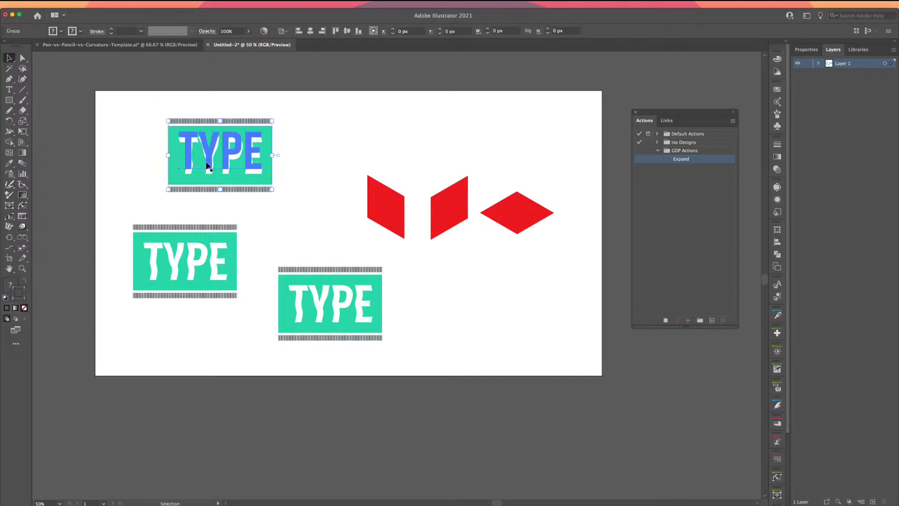
pyautogui.click(90, 6)
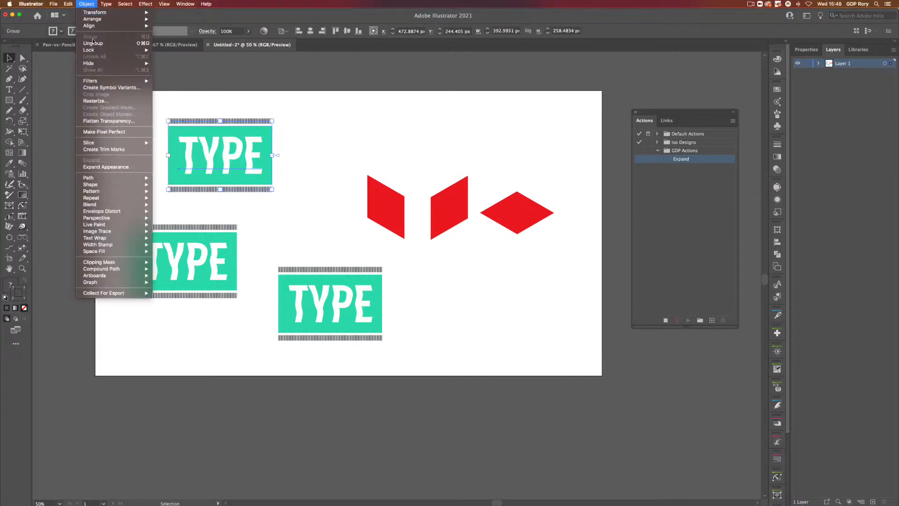
pyautogui.click(136, 180)
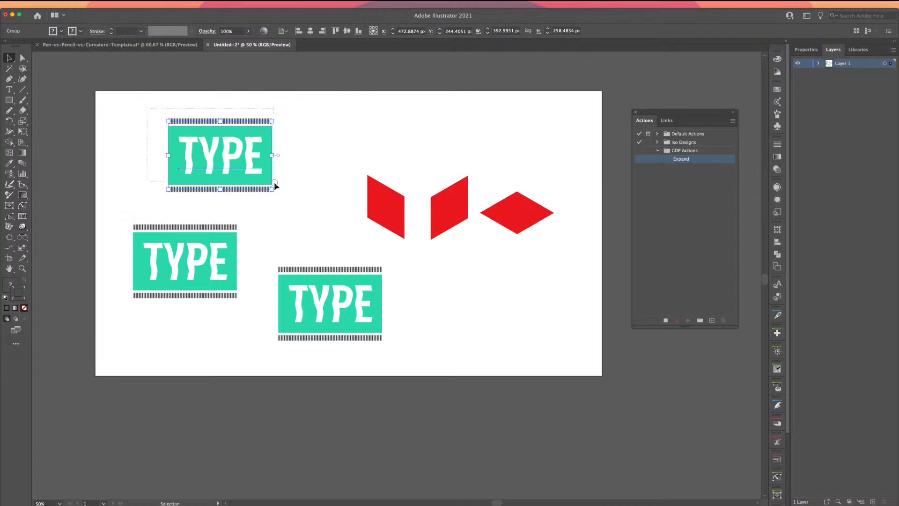
# Step: Record expanding the upper TYPE artwork with Object, Fill and Stroke enabled
pyautogui.click(85, 3)
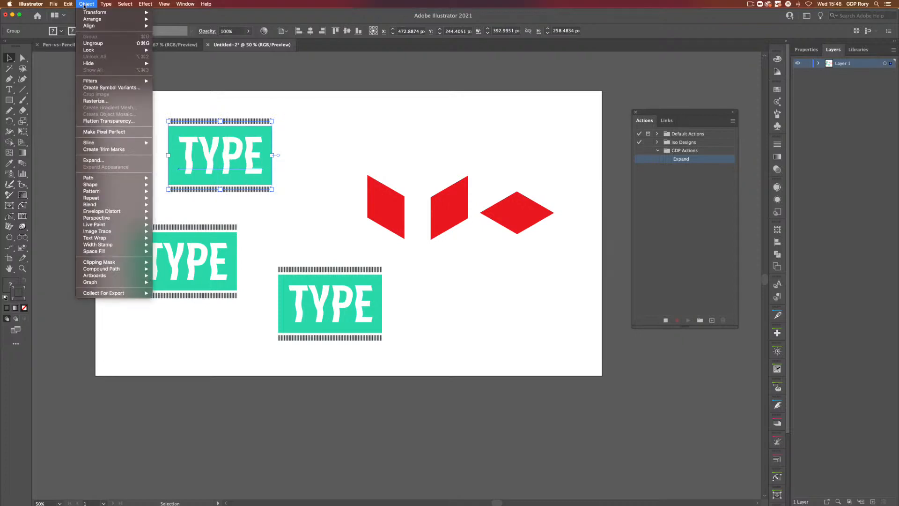
pyautogui.click(88, 162)
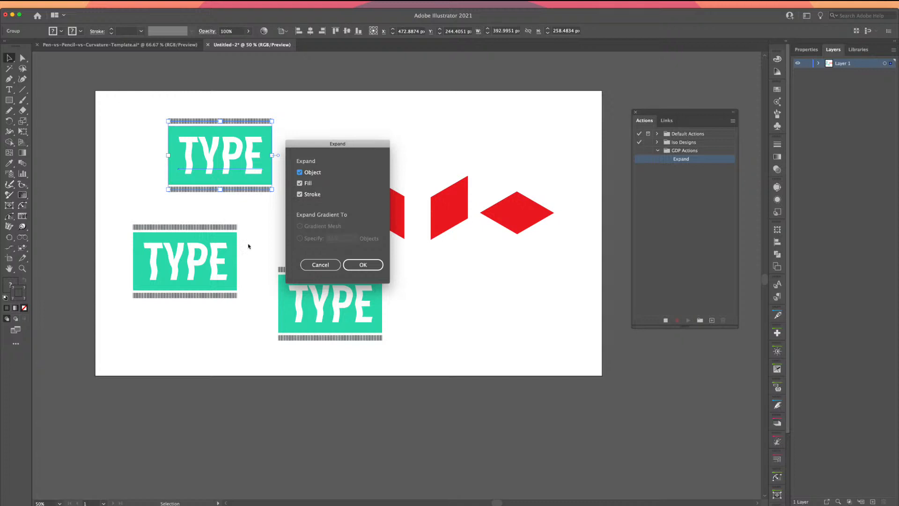
pyautogui.click(353, 265)
pyautogui.click(352, 265)
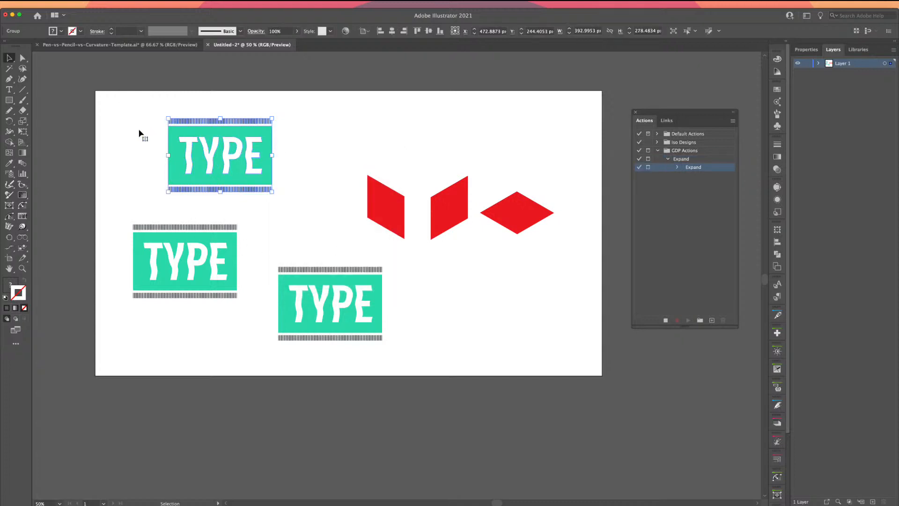
# Step: Inspect the upper TYPE artwork's paths in outline view and return to the normal preview
pyautogui.press('super+y')
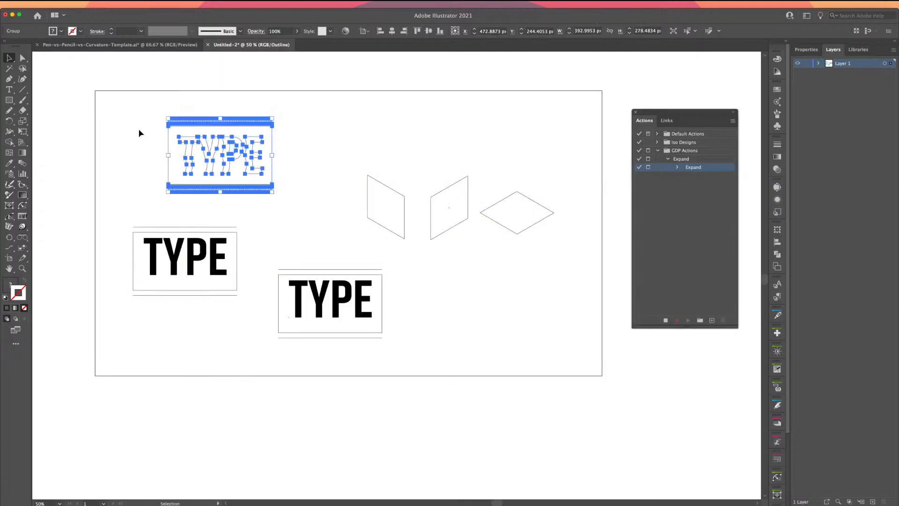
pyautogui.click(132, 136)
pyautogui.press('a')
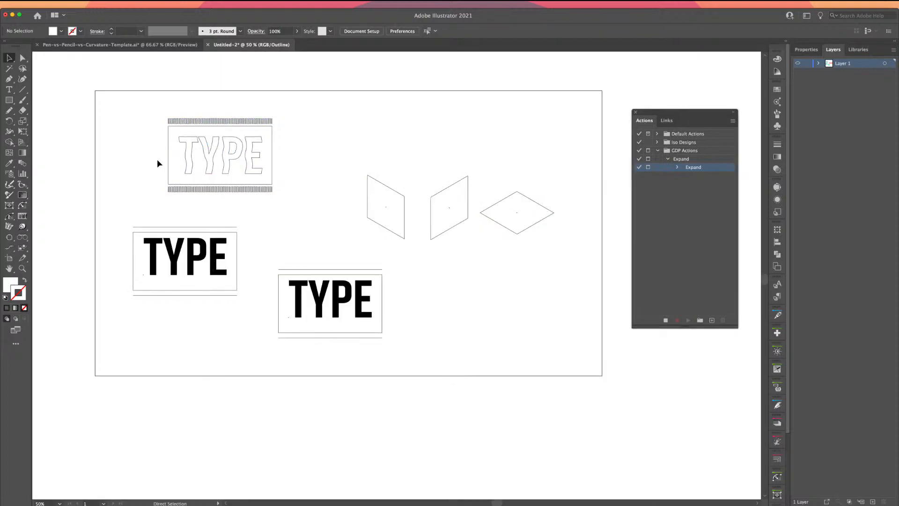
pyautogui.press('super+y')
pyautogui.press('v')
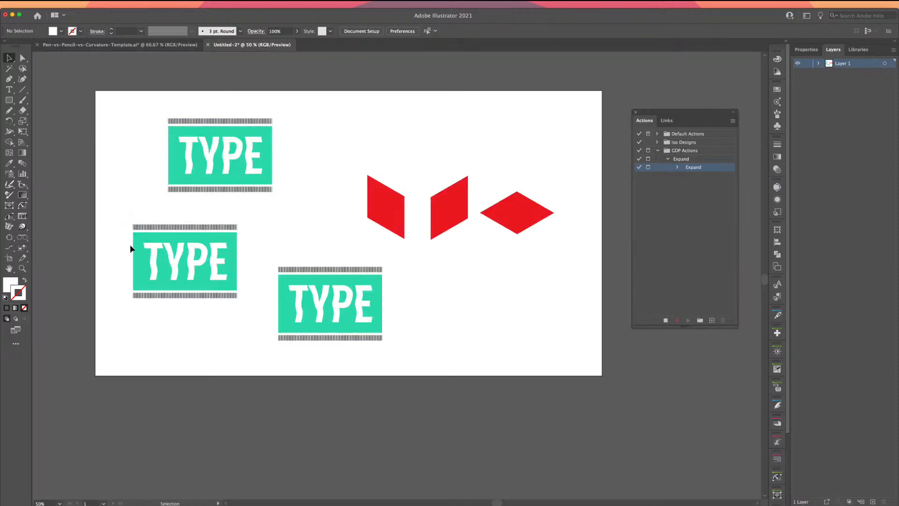
# Step: Stop recording the Expand action and collapse its list of steps
pyautogui.click(667, 322)
pyautogui.click(673, 160)
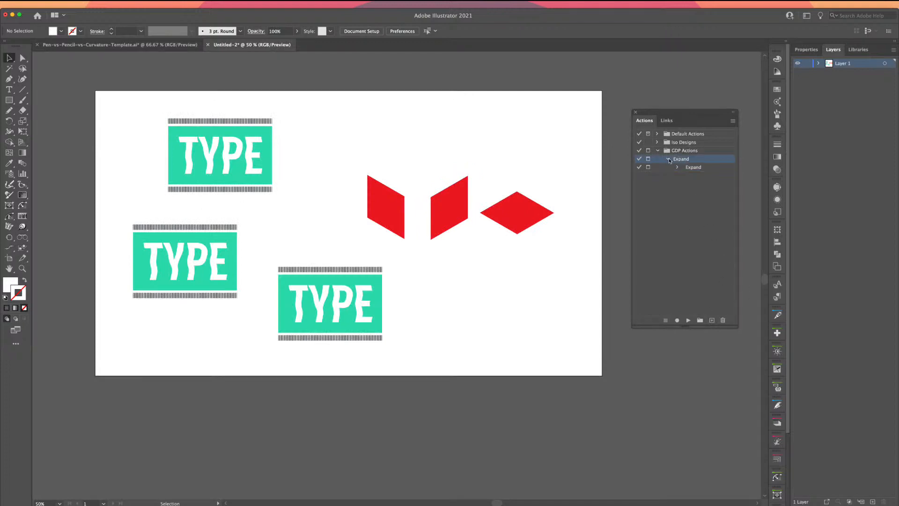
pyautogui.click(668, 159)
# Step: Play the Expand action on the left TYPE artwork, expanding Object, Fill and Stroke
pyautogui.click(196, 248)
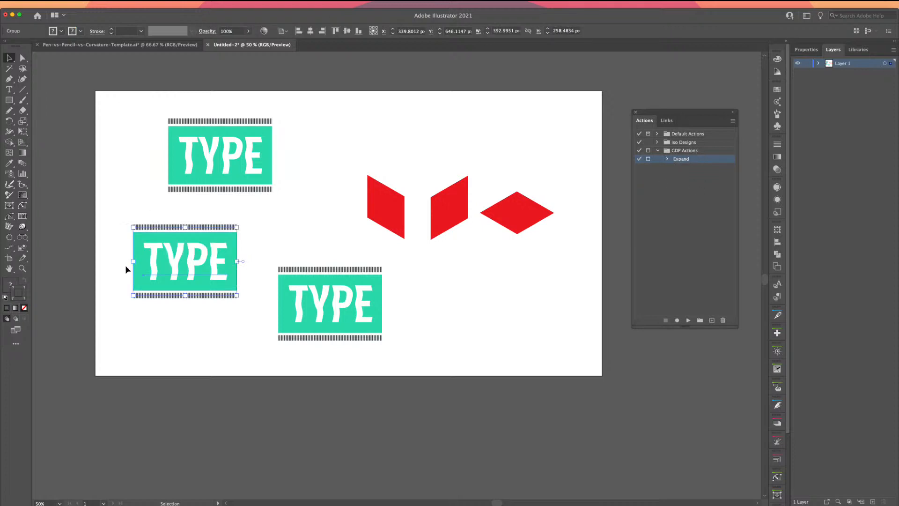
pyautogui.click(688, 320)
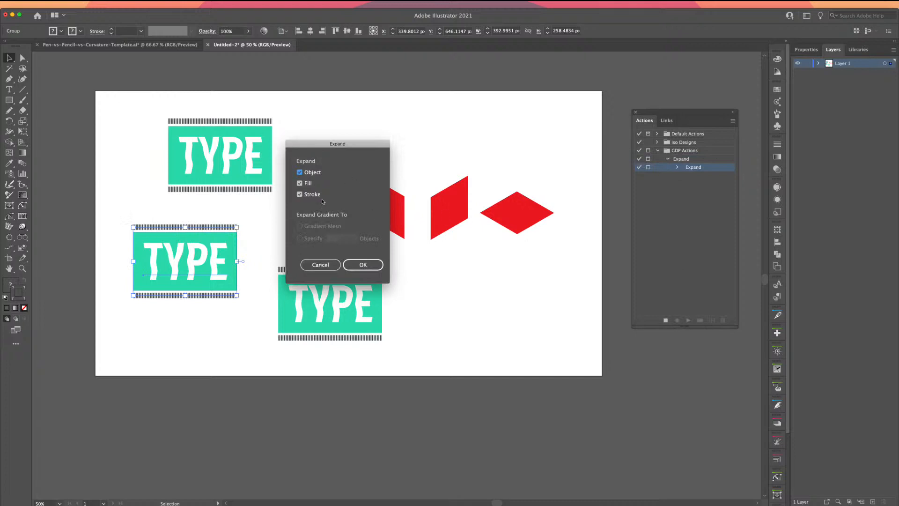
pyautogui.click(349, 265)
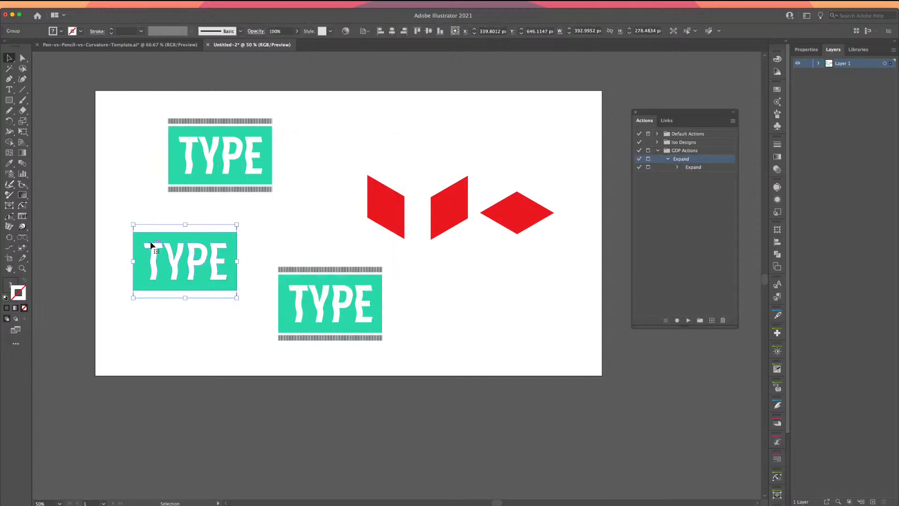
# Step: Examine the left TYPE artwork's lettering and border lines up close
pyautogui.click(141, 206)
pyautogui.press('a')
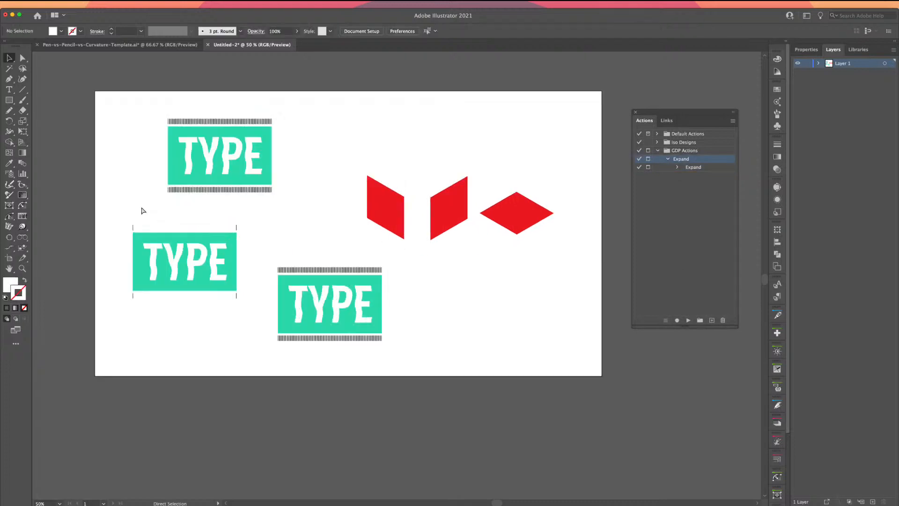
pyautogui.press('super+equal')
pyautogui.press('super+equal')
pyautogui.press('super+equal')
pyautogui.moveTo(154, 200); pyautogui.dragTo(612, 217)
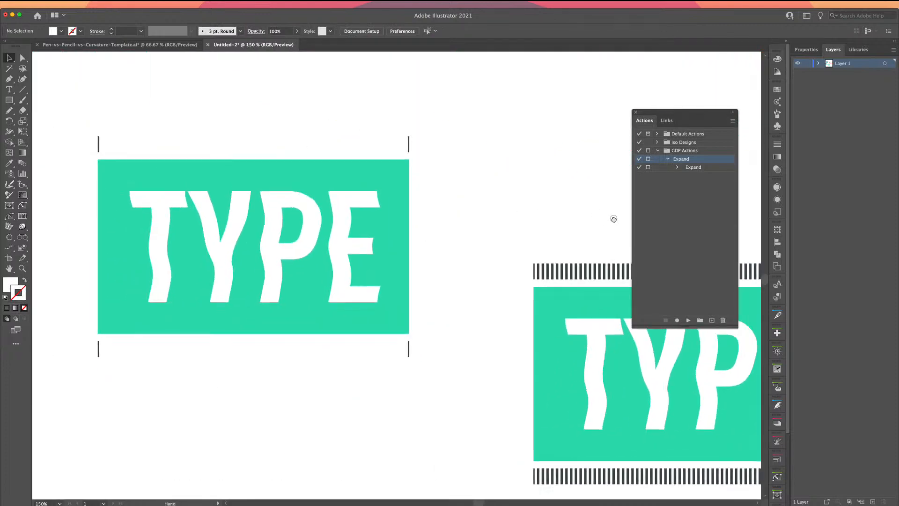
pyautogui.moveTo(110, 140); pyautogui.dragTo(147, 150)
pyautogui.click(153, 121)
pyautogui.press('a')
pyautogui.press('super+minus')
pyautogui.press('super+minus')
pyautogui.press('super+minus')
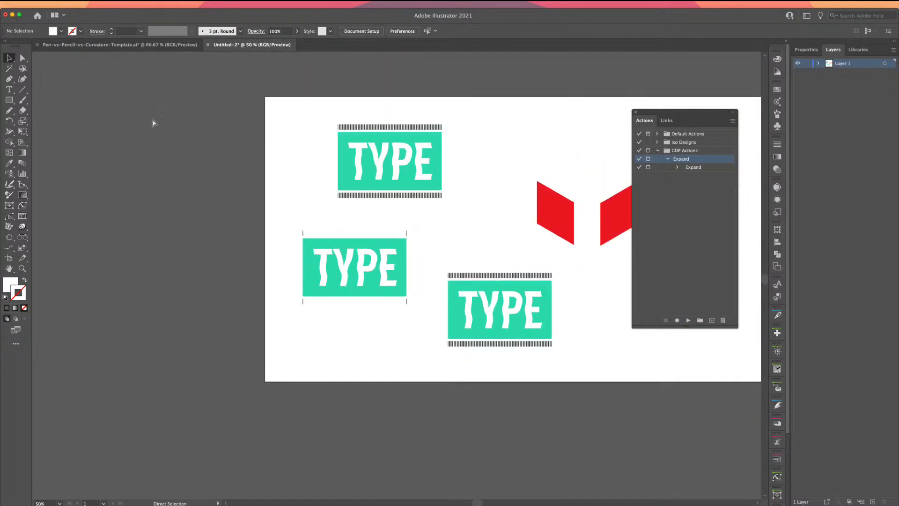
pyautogui.moveTo(417, 251); pyautogui.dragTo(206, 230)
# Step: Run the Expand action on the lower-right TYPE artwork through its function key, accepting Object, Fill and Stroke
pyautogui.click(255, 287)
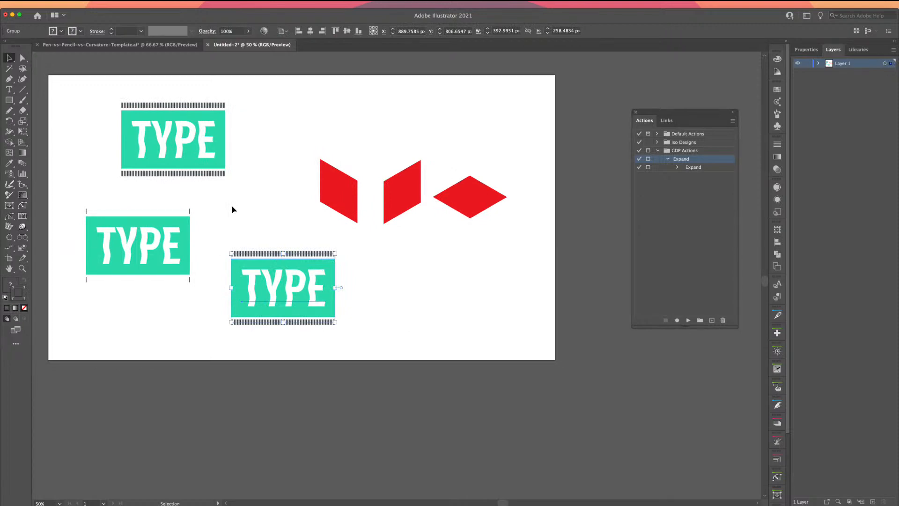
pyautogui.press('F2')
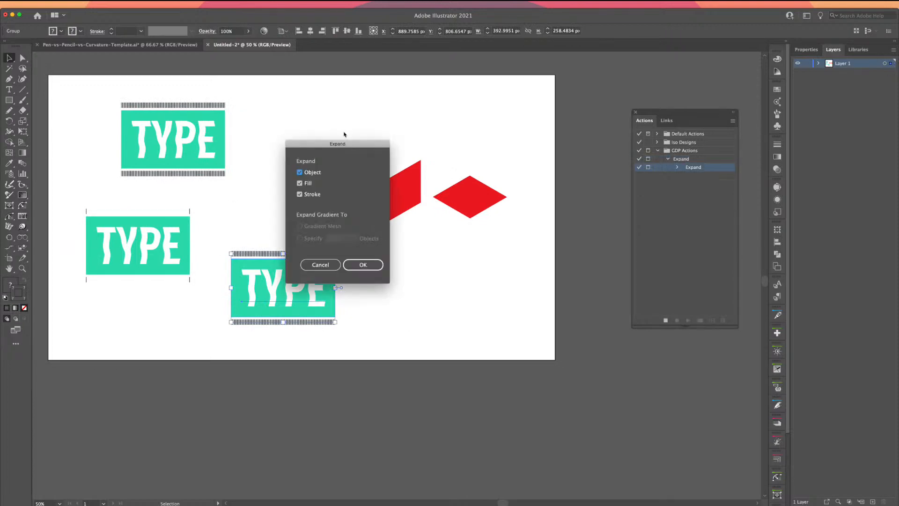
pyautogui.click(362, 264)
# Step: Compare the border lines of the three TYPE artworks up close
pyautogui.click(226, 237)
pyautogui.press('super+equal')
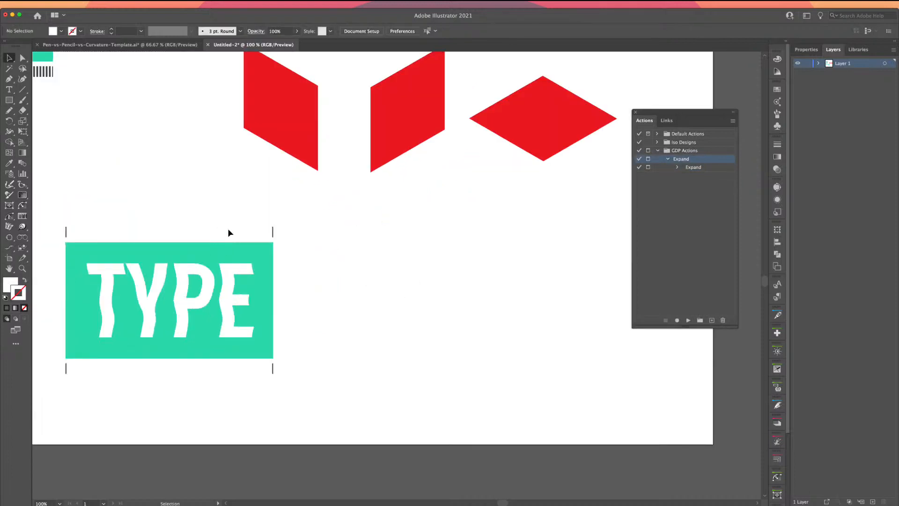
pyautogui.moveTo(229, 232); pyautogui.dragTo(542, 389)
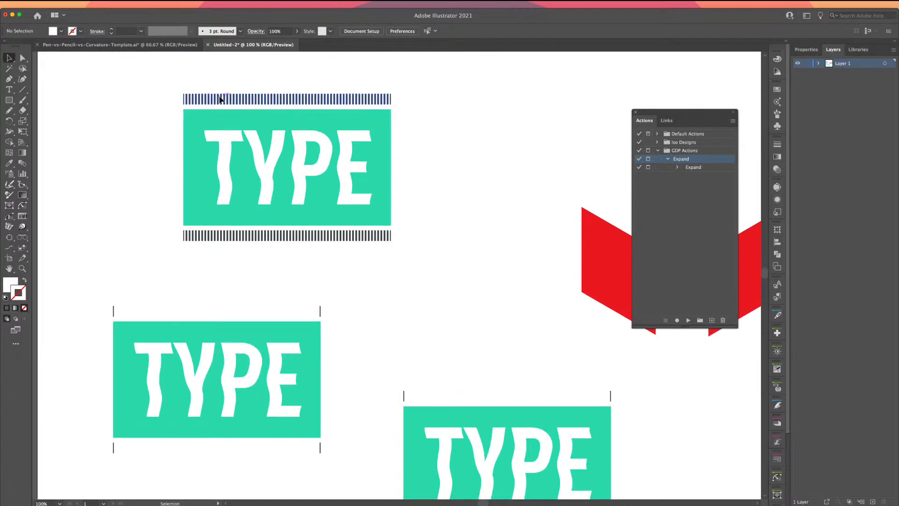
pyautogui.scroll(-5, 265, 304)
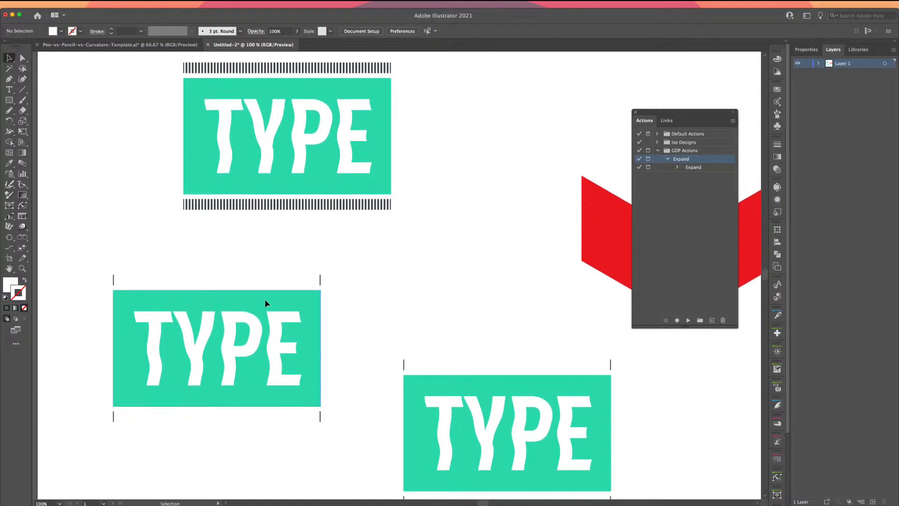
pyautogui.hscroll(6, 331, 304)
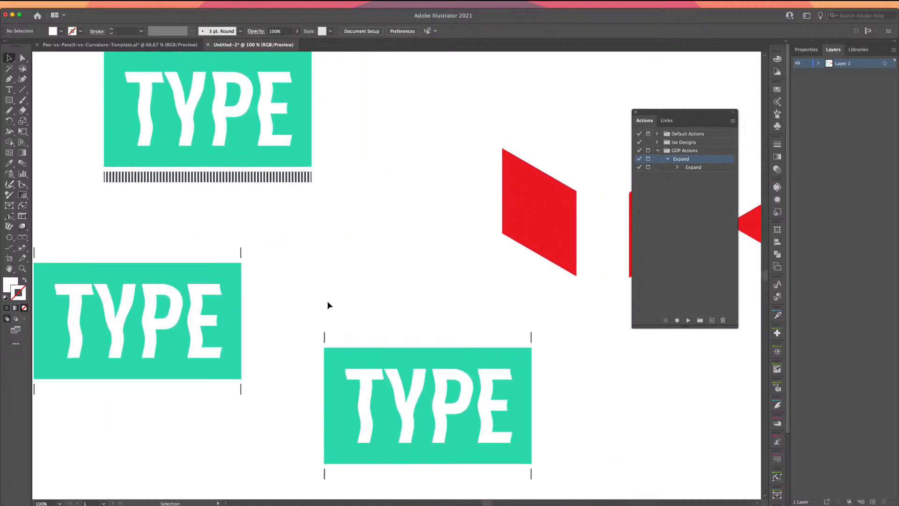
pyautogui.press('super+minus')
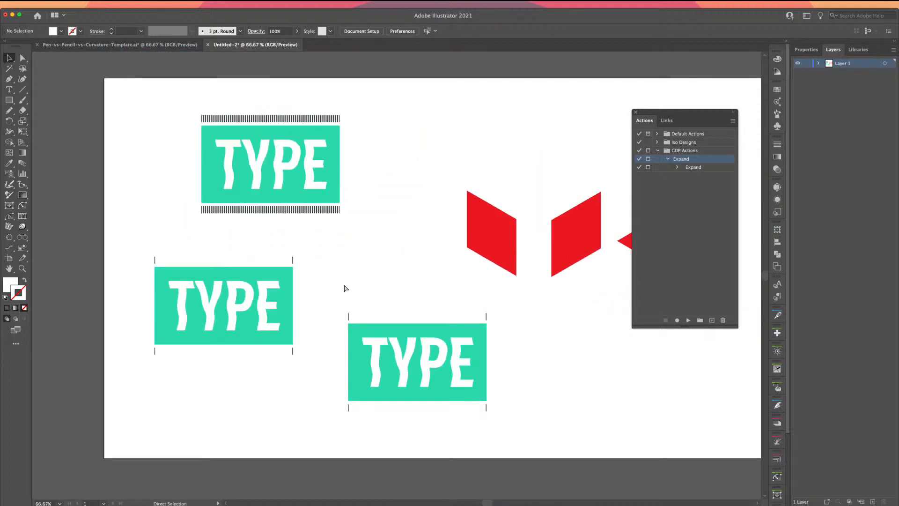
pyautogui.hscroll(14, 345, 287)
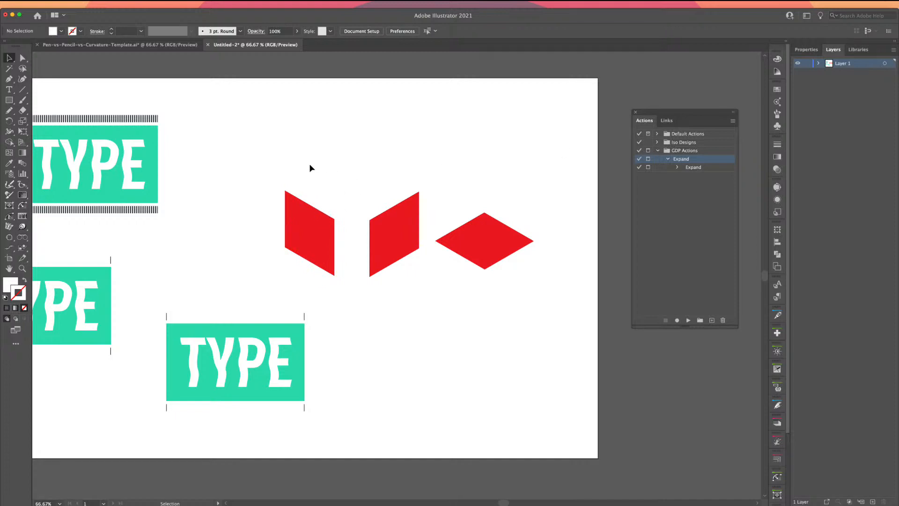
pyautogui.click(304, 219)
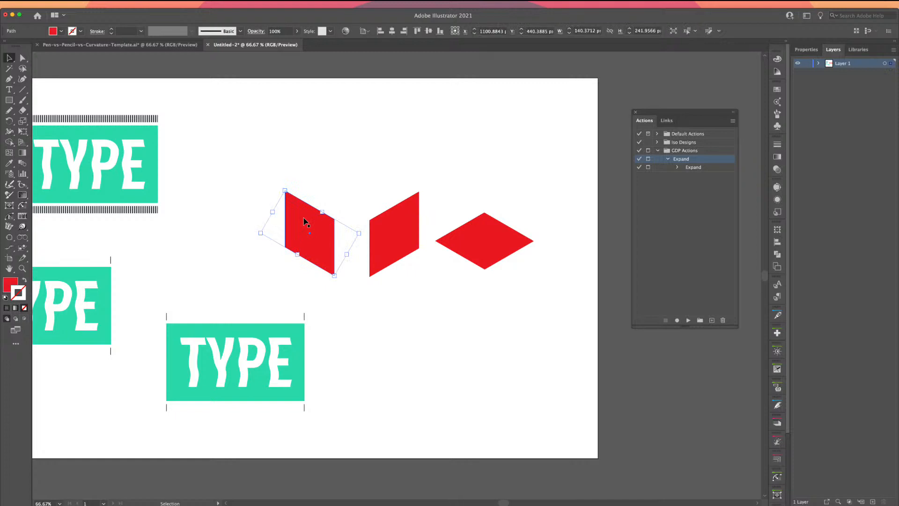
pyautogui.click(463, 257)
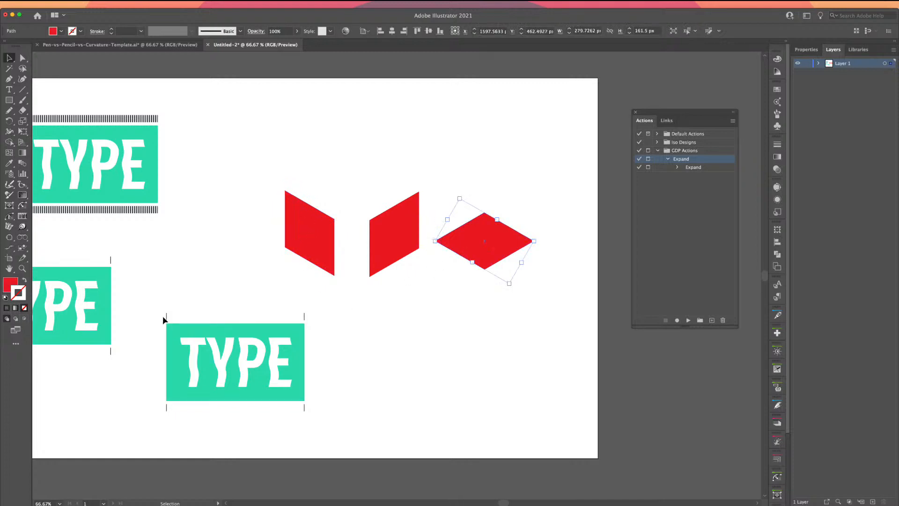
# Step: Delete the border lines above and below the lower-right TYPE artwork inside its group, then leave isolation mode
pyautogui.click(187, 299)
pyautogui.click(177, 328)
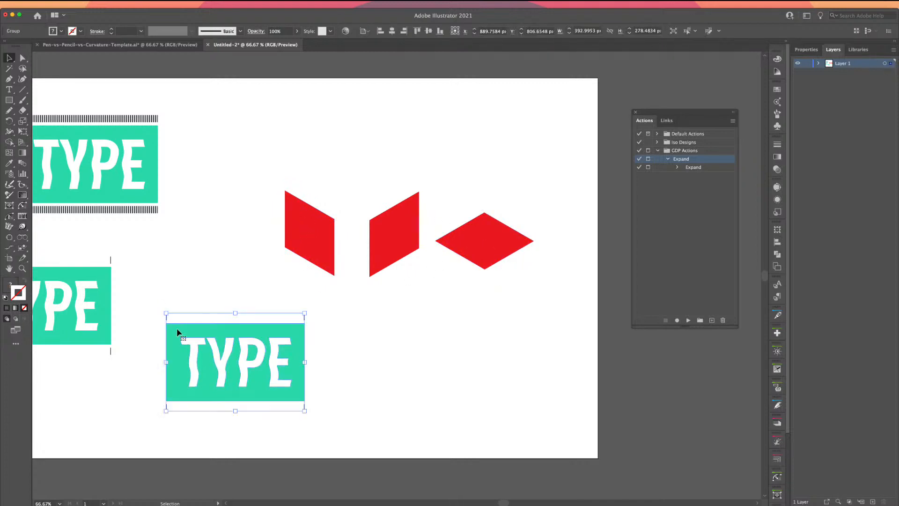
pyautogui.doubleClick(177, 330)
pyautogui.moveTo(153, 306); pyautogui.dragTo(314, 320)
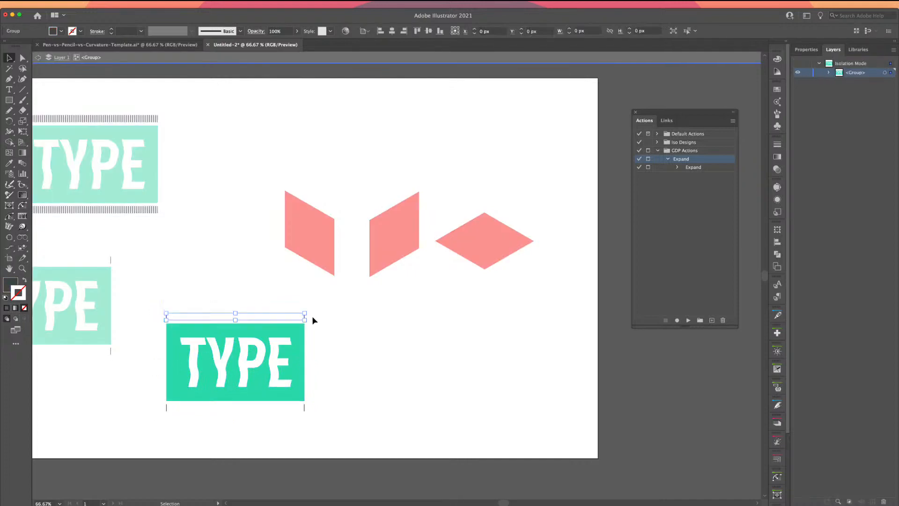
pyautogui.press('Delete')
pyautogui.moveTo(317, 420); pyautogui.dragTo(157, 408)
pyautogui.press('Delete')
pyautogui.click(203, 398)
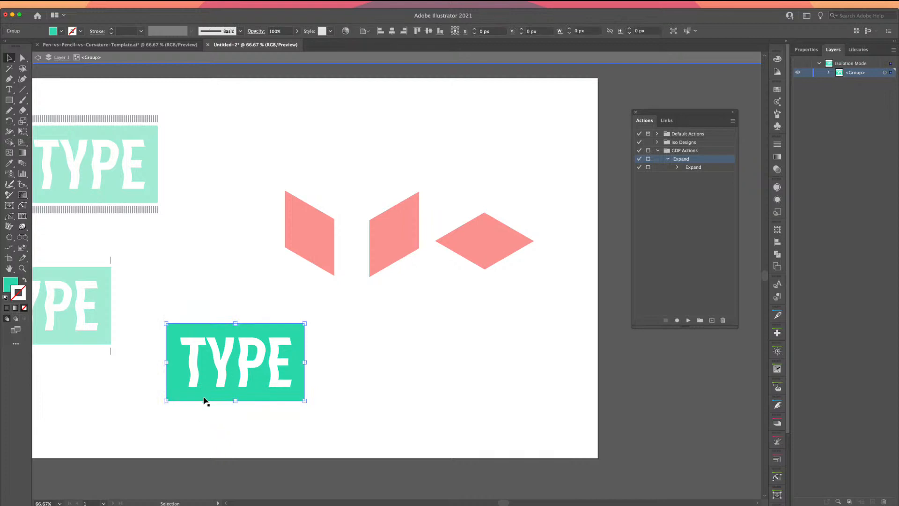
pyautogui.press('super+plus')
pyautogui.press('super+plus')
pyautogui.press('super+plus')
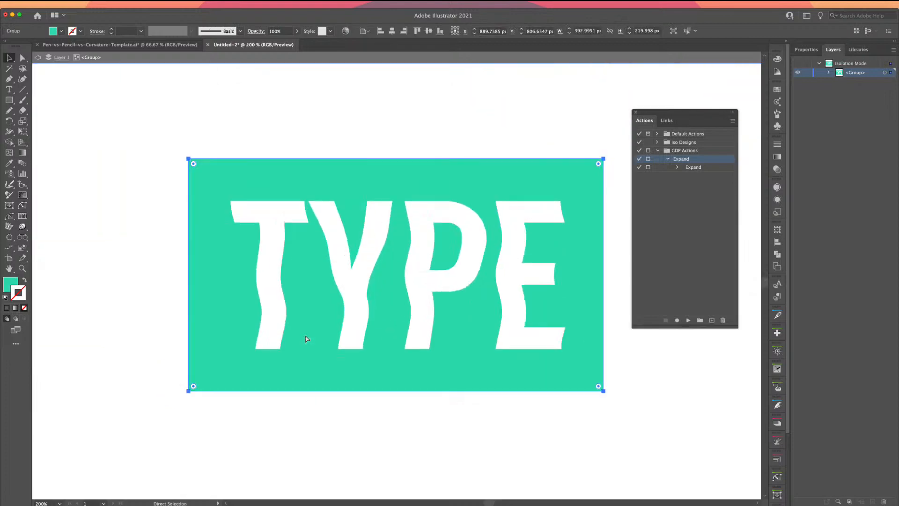
pyautogui.moveTo(323, 313); pyautogui.dragTo(251, 288)
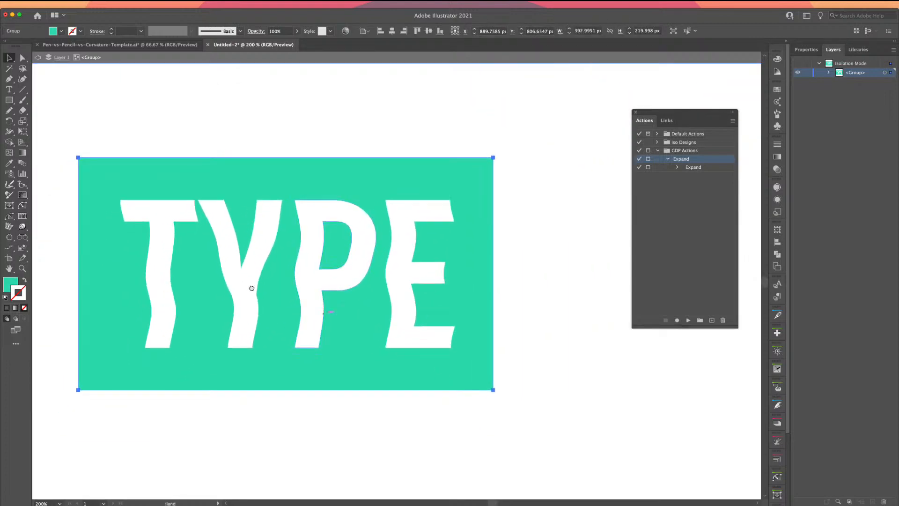
pyautogui.doubleClick(531, 233)
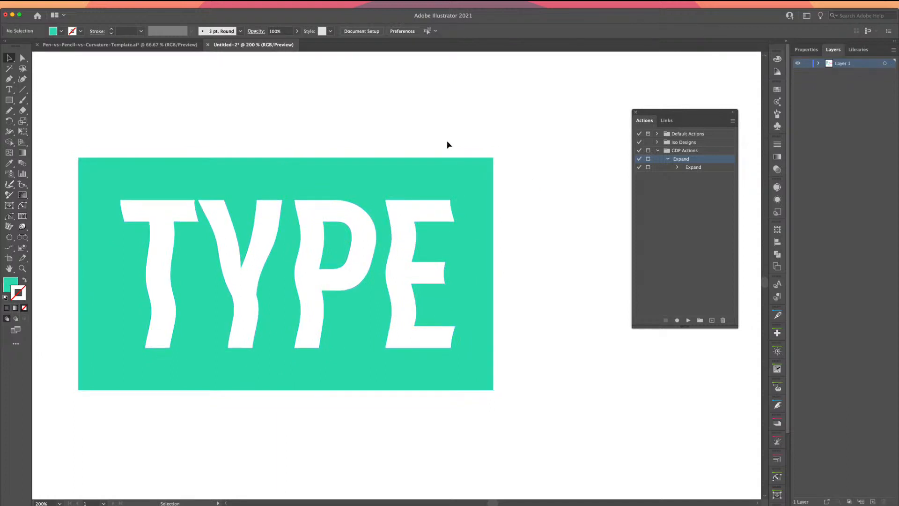
# Step: Delete the border lines above and below the left TYPE artwork
pyautogui.press('super+minus')
pyautogui.press('super+minus')
pyautogui.press('super+minus')
pyautogui.press('super+minus')
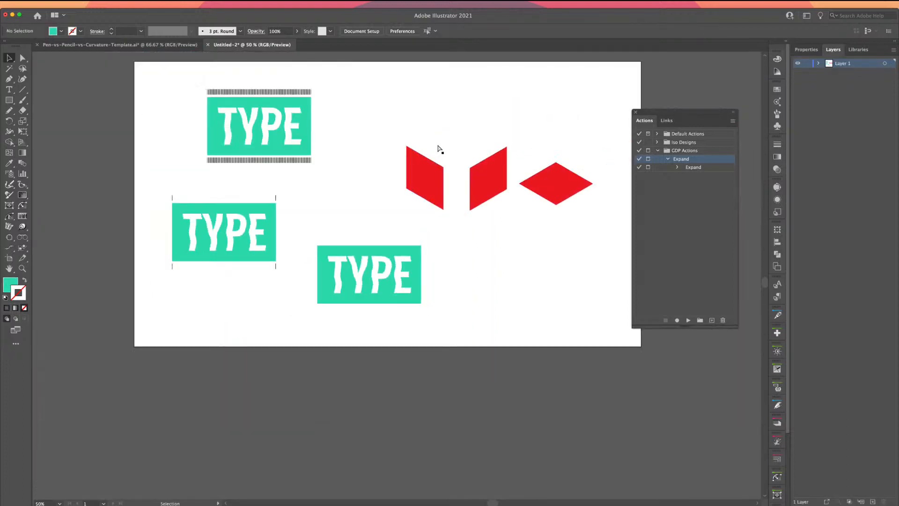
pyautogui.click(215, 237)
pyautogui.keyDown('shift'); pyautogui.click(321, 269); pyautogui.keyUp('shift')
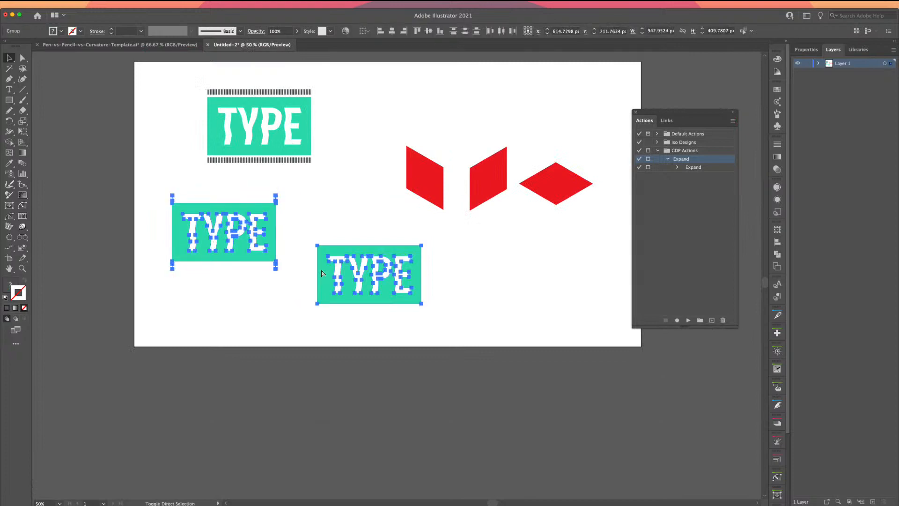
pyautogui.press('super+shift+a')
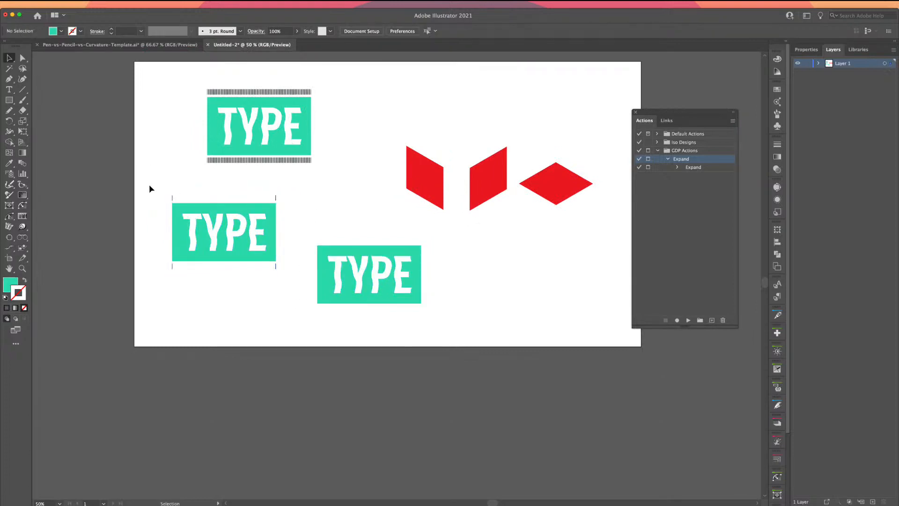
pyautogui.moveTo(149, 185); pyautogui.dragTo(282, 201)
pyautogui.press('Delete')
pyautogui.moveTo(289, 281); pyautogui.dragTo(159, 265)
pyautogui.press('Delete')
pyautogui.press('super+equal')
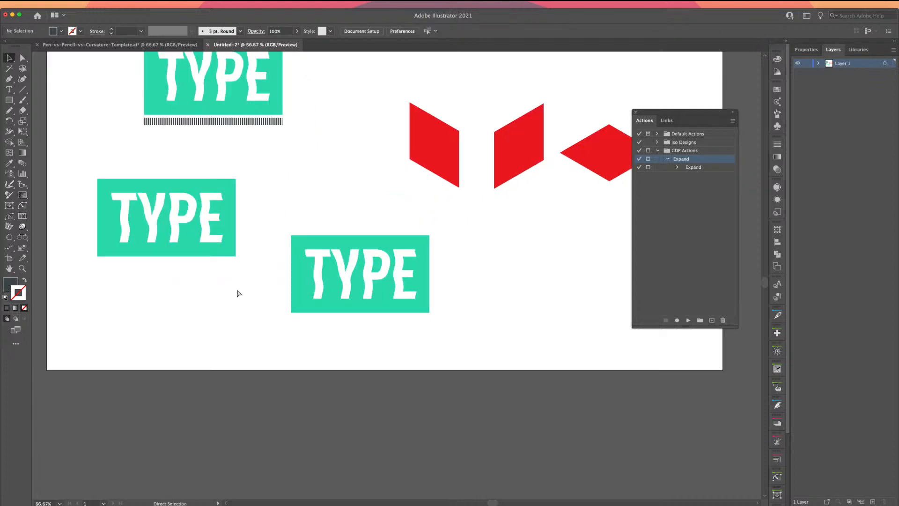
# Step: With the lower-right artwork's green rectangle selected, start recording a new action named Extrude in the GDP Actions set, with function key F2
pyautogui.moveTo(280, 269); pyautogui.dragTo(303, 290)
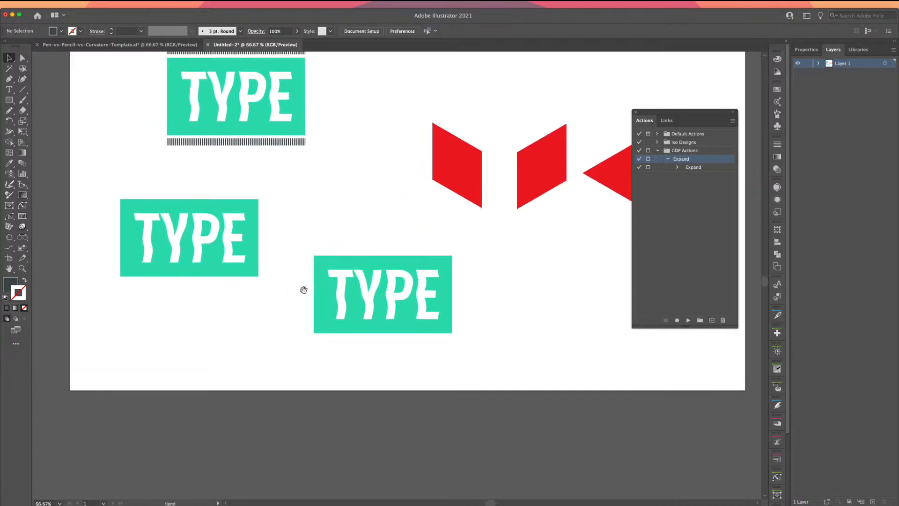
pyautogui.click(450, 260)
pyautogui.click(255, 214)
pyautogui.click(281, 214)
pyautogui.click(445, 266)
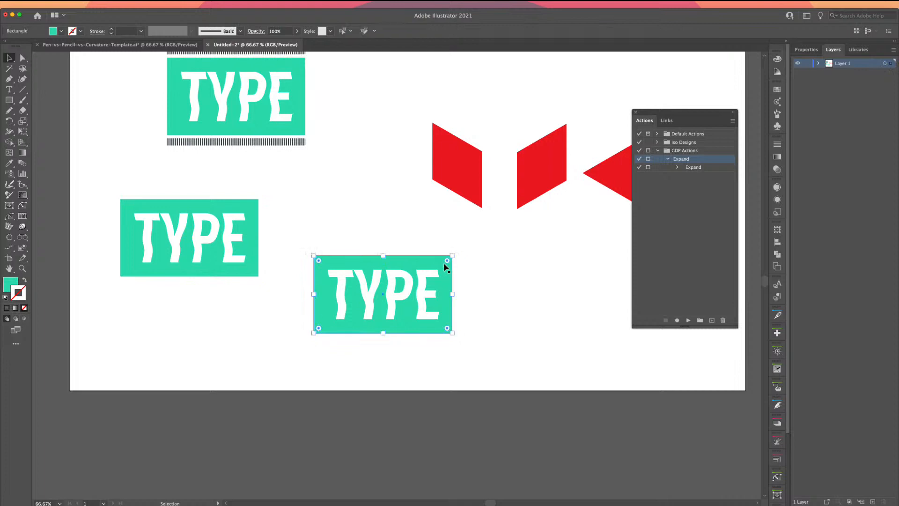
pyautogui.click(711, 321)
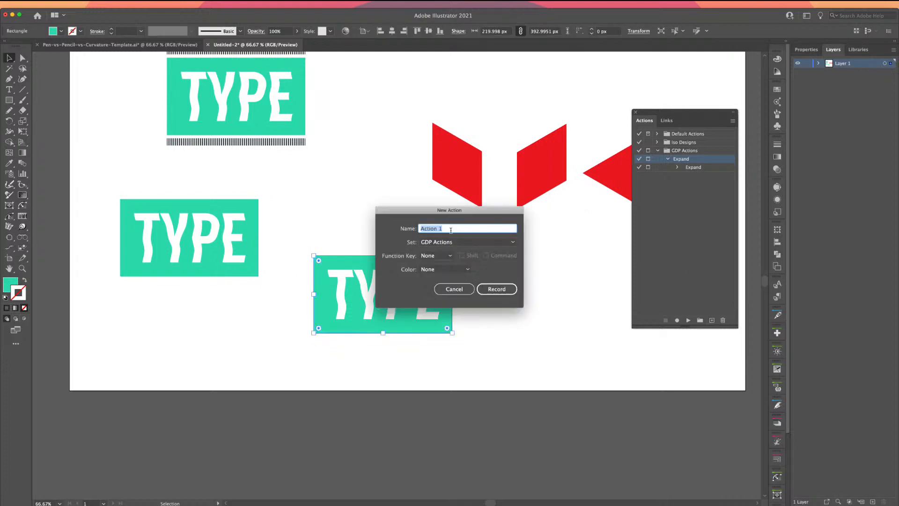
pyautogui.write('Extrude')
pyautogui.click(447, 257)
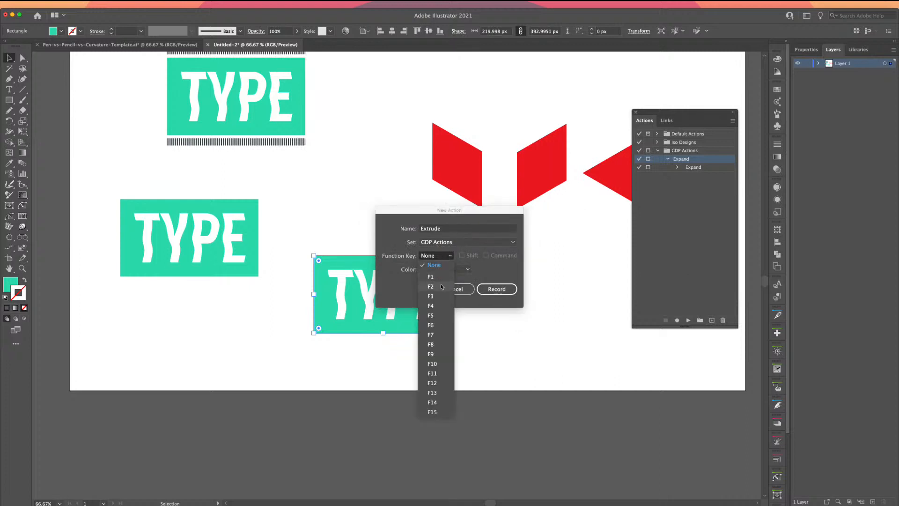
pyautogui.click(442, 287)
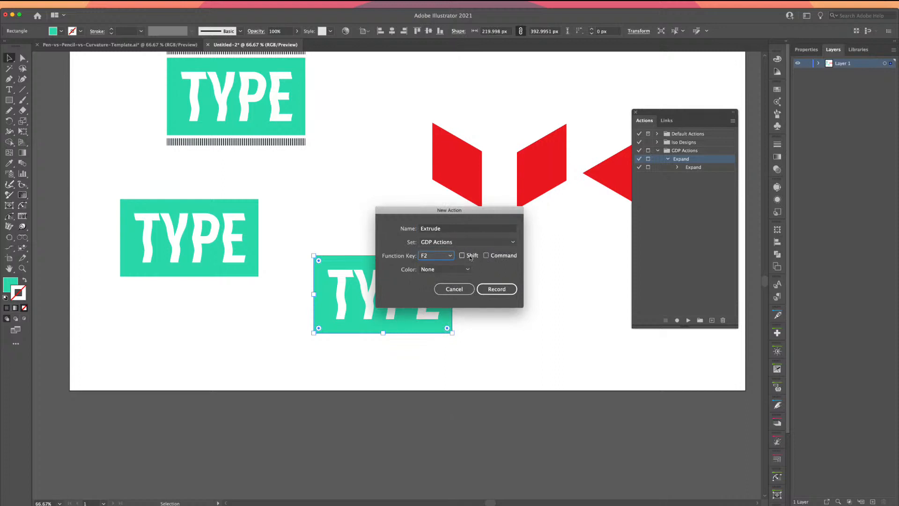
pyautogui.click(498, 289)
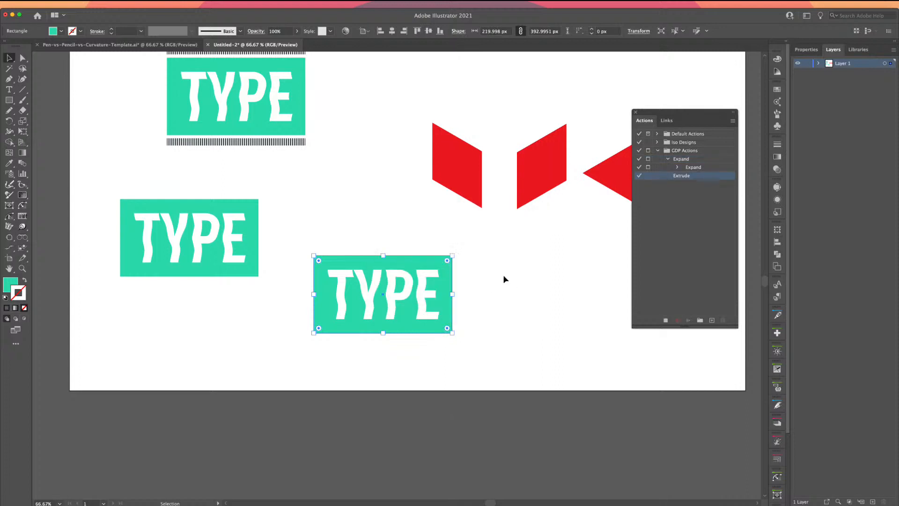
# Step: Apply Transform Again to the selected green rectangle while recording
pyautogui.rightClick(447, 275)
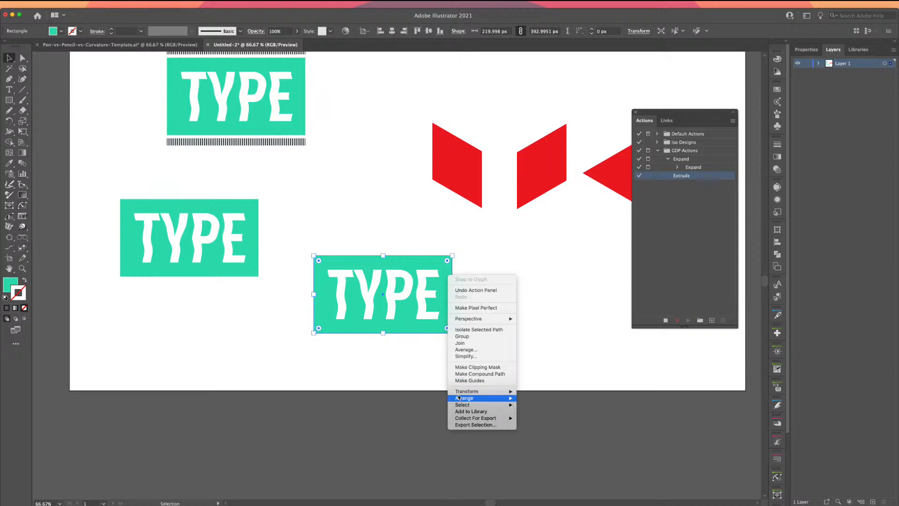
pyautogui.moveTo(505, 391)
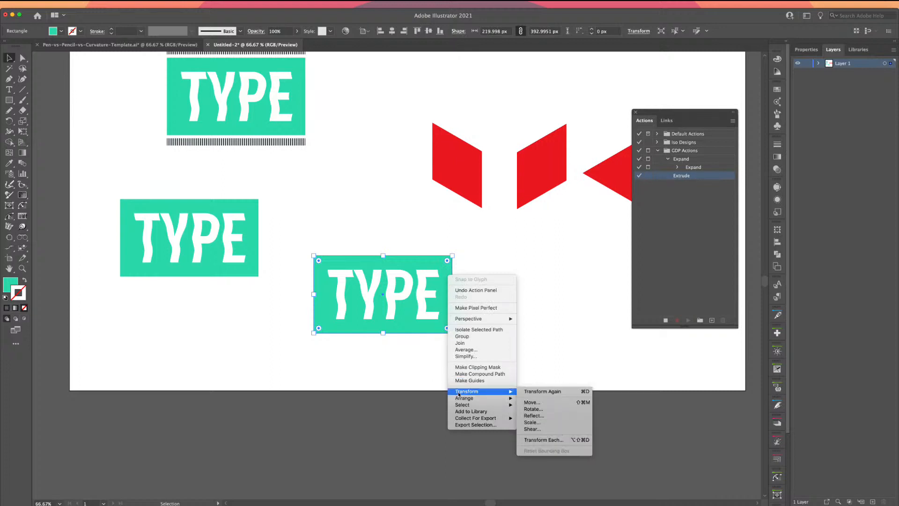
pyautogui.click(527, 392)
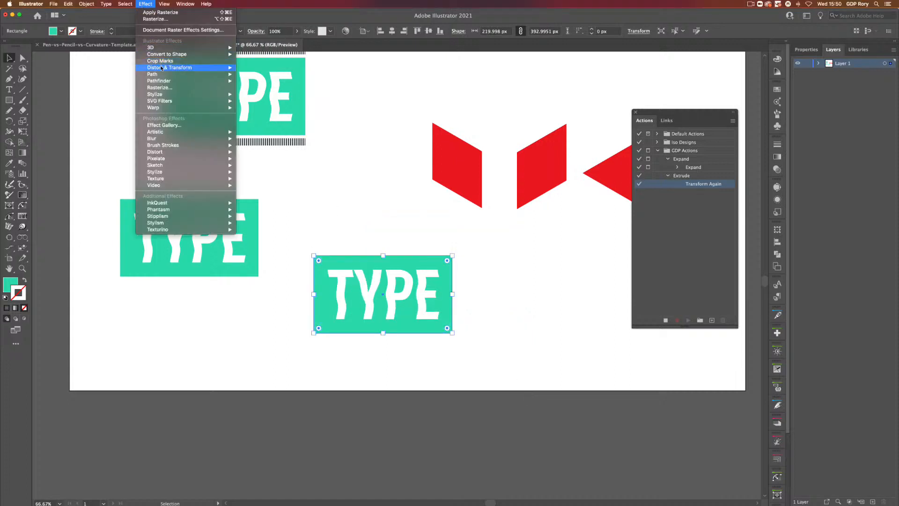
# Step: Start a Distort & Transform Transform effect on the green rectangle, with horizontal and vertical moves of 0.5 px
pyautogui.moveTo(202, 69)
pyautogui.click(256, 88)
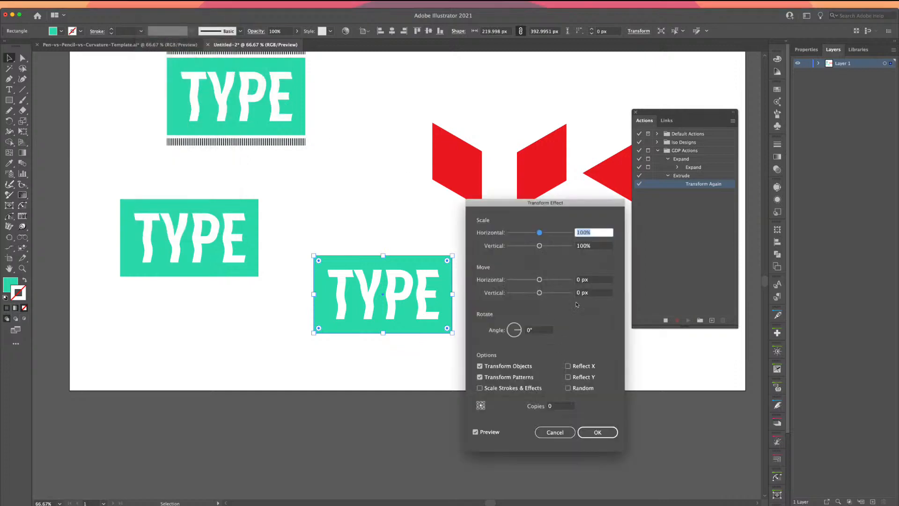
pyautogui.doubleClick(578, 280)
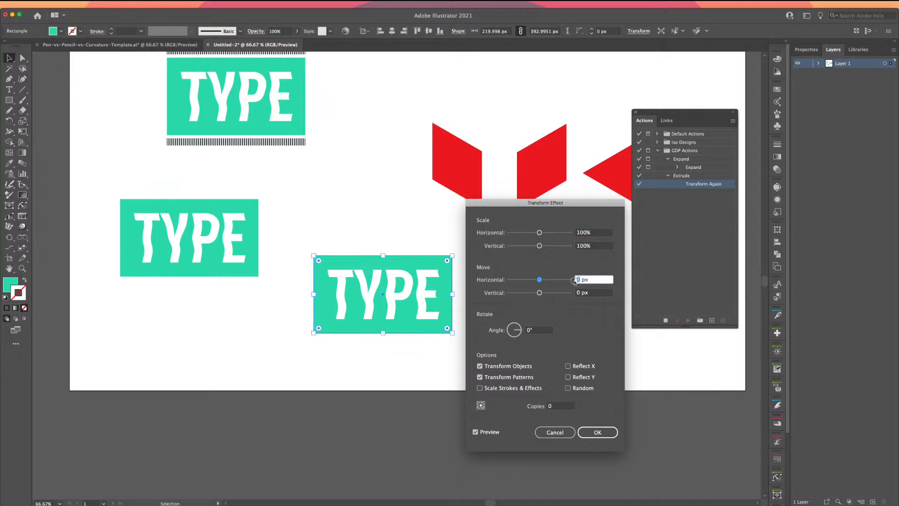
pyautogui.write('0.5')
pyautogui.doubleClick(575, 293)
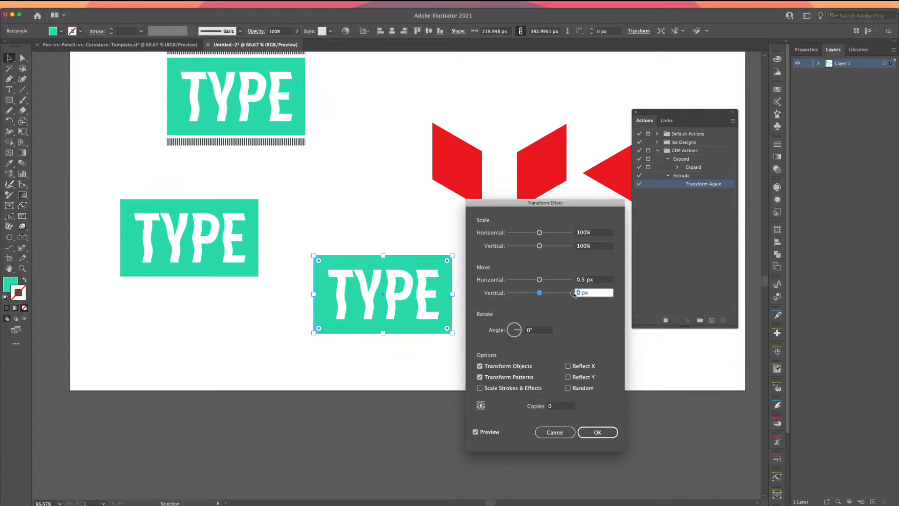
pyautogui.write('0.5')
# Step: Set the Transform effect to 70 copies and apply it to the green rectangle
pyautogui.click(556, 406)
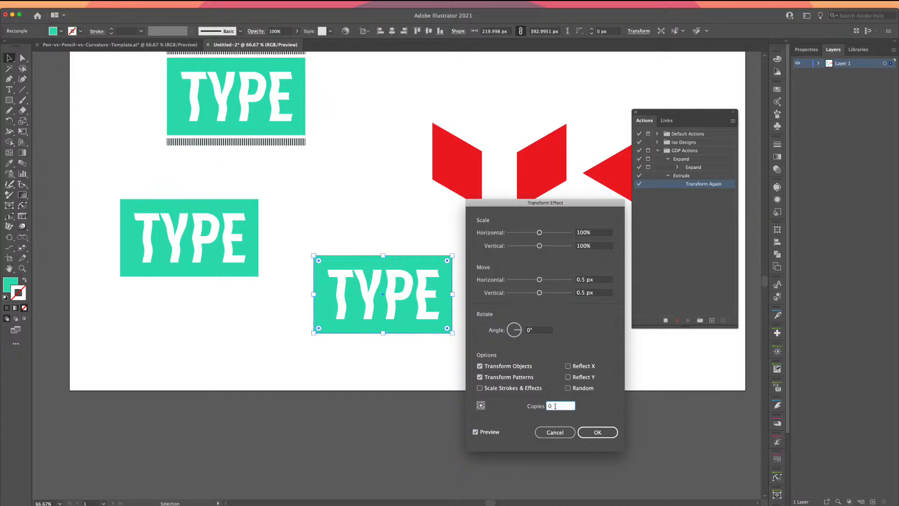
pyautogui.write('9')
pyautogui.write('26')
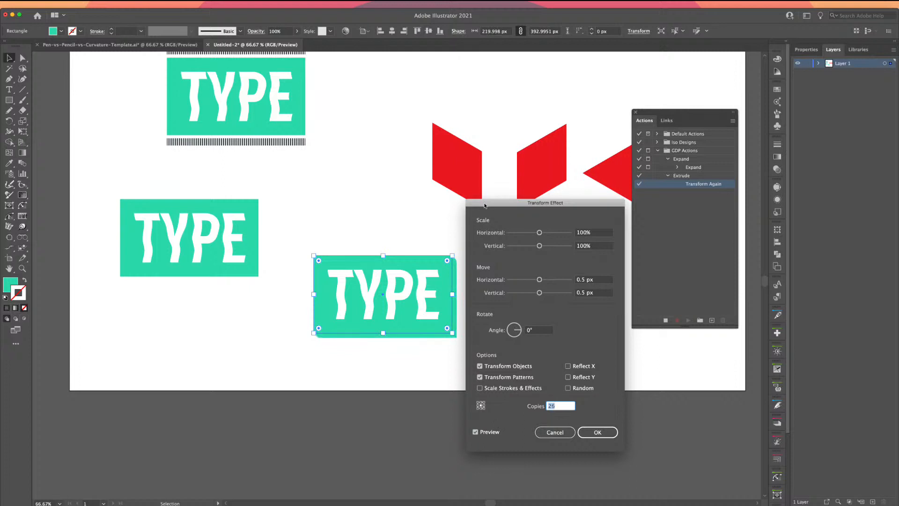
pyautogui.moveTo(485, 205); pyautogui.dragTo(527, 195)
pyautogui.press('Up')
pyautogui.press('Up')
pyautogui.press('Up')
pyautogui.press('Up')
pyautogui.press('Up')
pyautogui.press('Up')
pyautogui.press('Up')
pyautogui.press('Up')
pyautogui.press('Up')
pyautogui.press('Up')
pyautogui.press('Up')
pyautogui.press('Up')
pyautogui.press('Up')
pyautogui.press('Up')
pyautogui.press('Up')
pyautogui.press('Up')
pyautogui.press('Up')
pyautogui.press('Up')
pyautogui.press('Up')
pyautogui.press('Up')
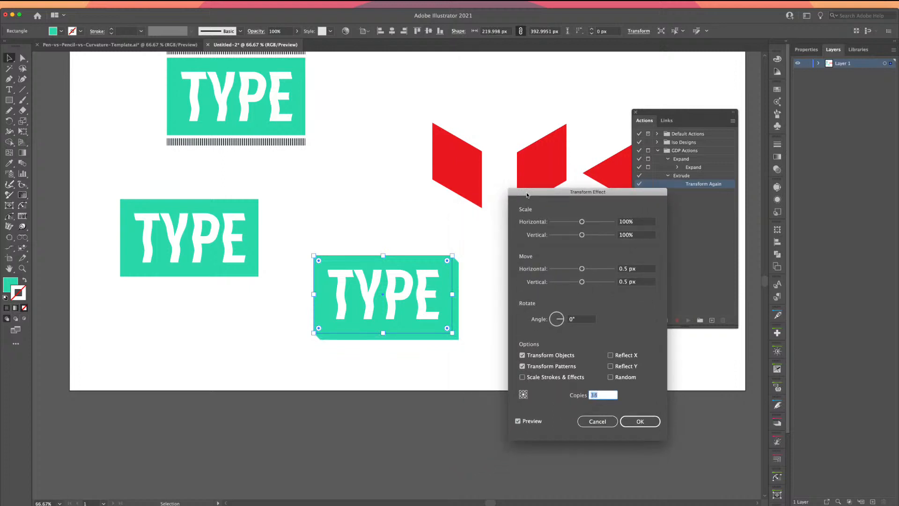
pyautogui.press('Up')
pyautogui.press('Up')
pyautogui.press('Up')
pyautogui.press('Up')
pyautogui.press('Up')
pyautogui.press('Up')
pyautogui.press('Up')
pyautogui.press('Up')
pyautogui.press('Up')
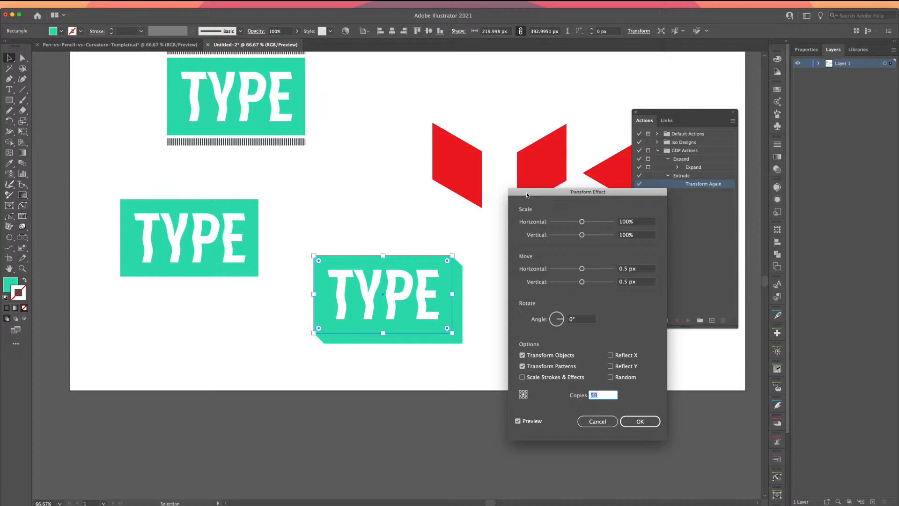
pyautogui.press('Up')
pyautogui.press('Up')
pyautogui.press('Up')
pyautogui.press('Up')
pyautogui.press('Up')
pyautogui.press('Up')
pyautogui.press('Up')
pyautogui.press('Up')
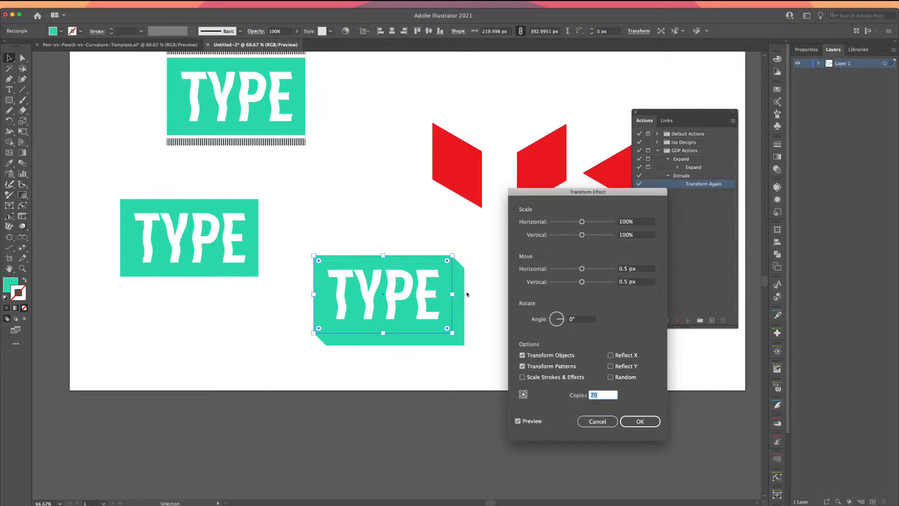
pyautogui.click(638, 422)
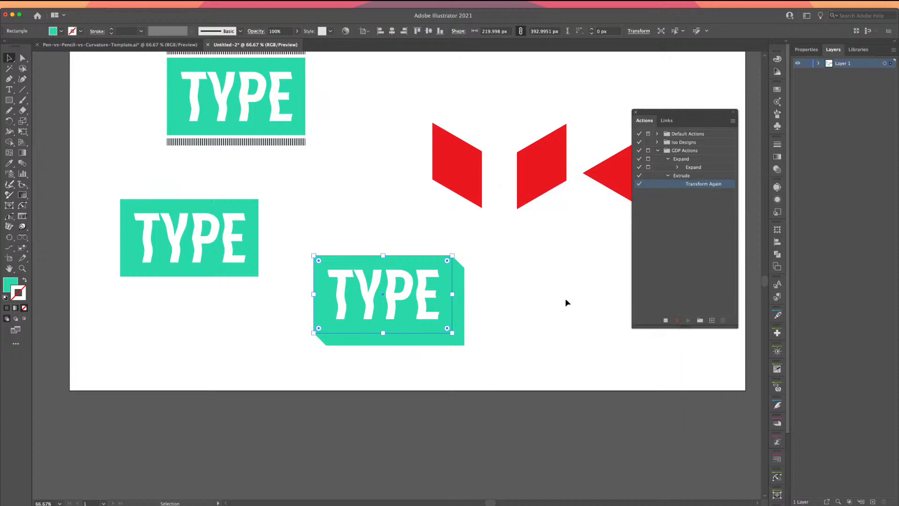
# Step: Examine the extruded rectangle up close and check what was recorded under the Extrude action
pyautogui.press('super+1')
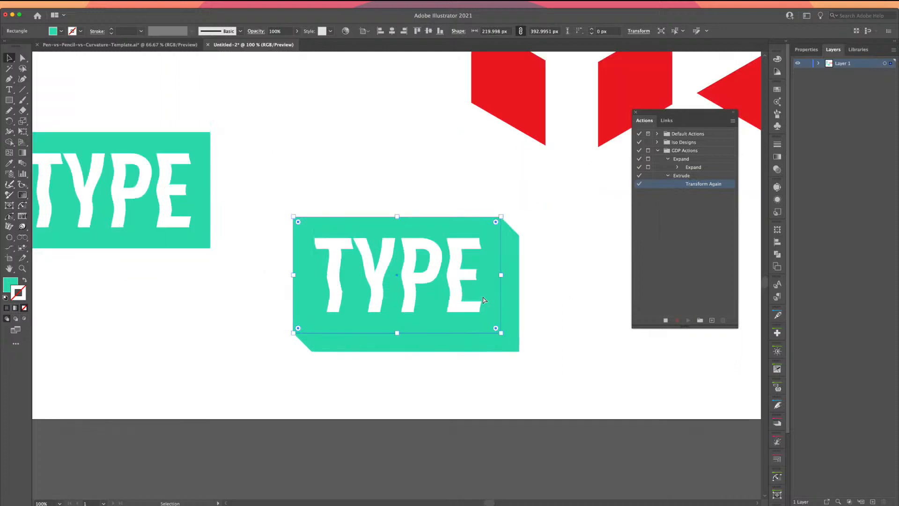
pyautogui.click(681, 178)
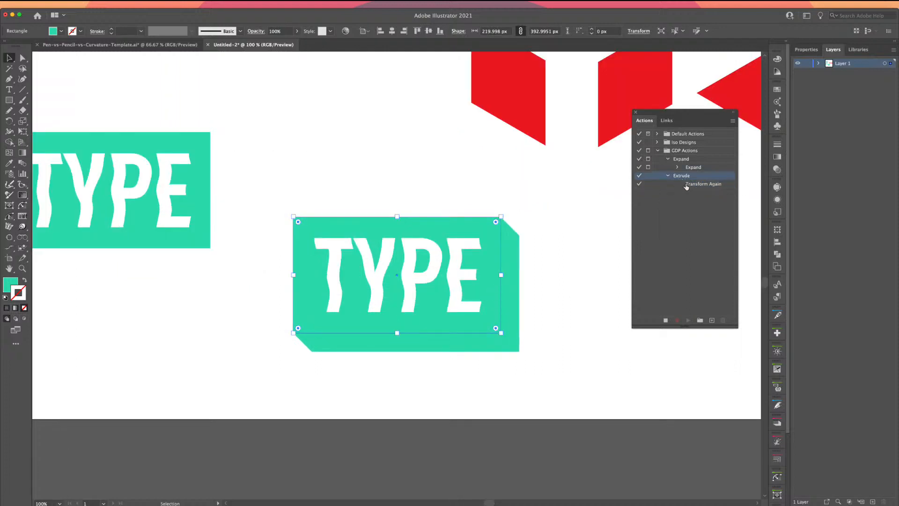
pyautogui.click(686, 184)
pyautogui.click(547, 303)
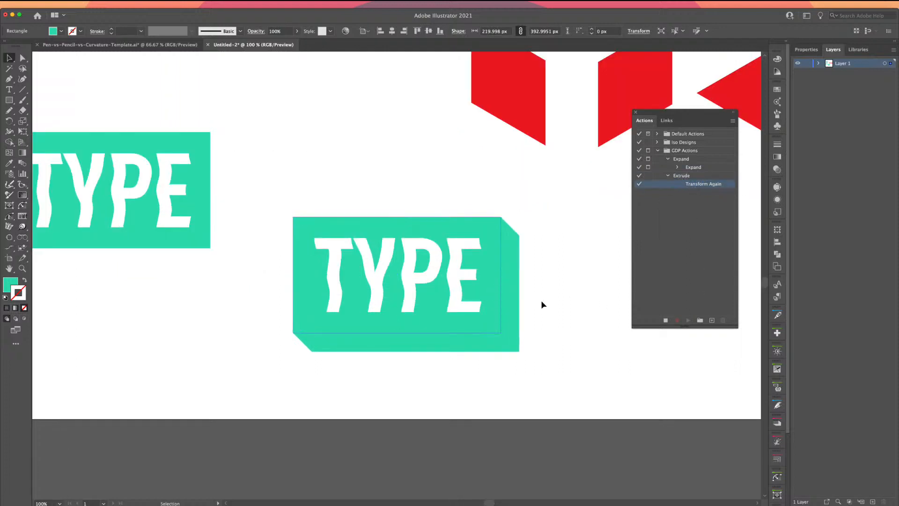
# Step: Stop recording the Extrude action and delete its recorded Transform Again command
pyautogui.click(490, 278)
pyautogui.click(705, 242)
pyautogui.click(699, 185)
pyautogui.click(665, 319)
pyautogui.click(723, 320)
pyautogui.click(492, 273)
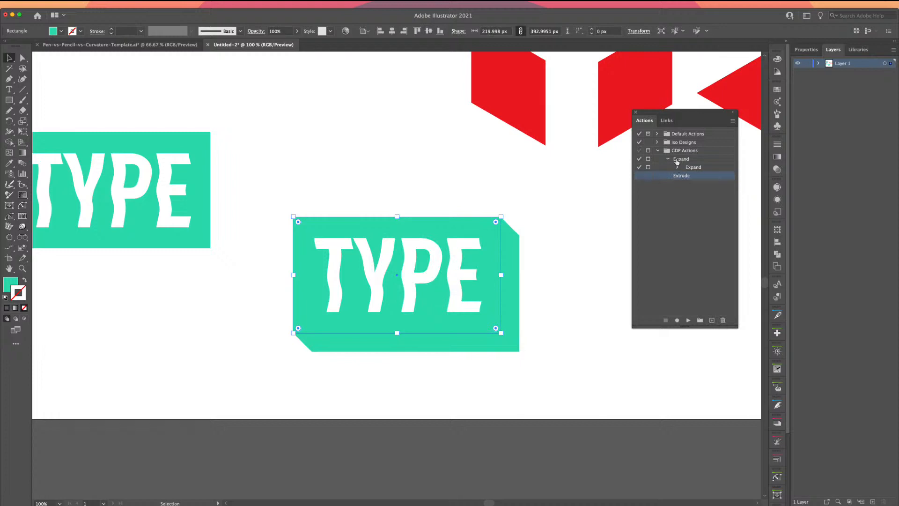
# Step: Collapse the Expand action and delete the empty Extrude action from the GDP Actions set
pyautogui.click(677, 159)
pyautogui.click(668, 160)
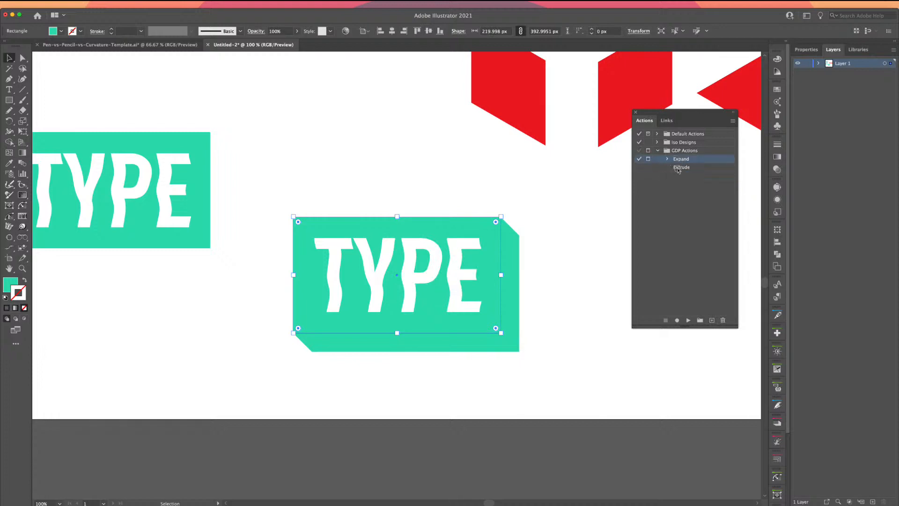
pyautogui.click(679, 169)
pyautogui.click(679, 162)
pyautogui.click(679, 171)
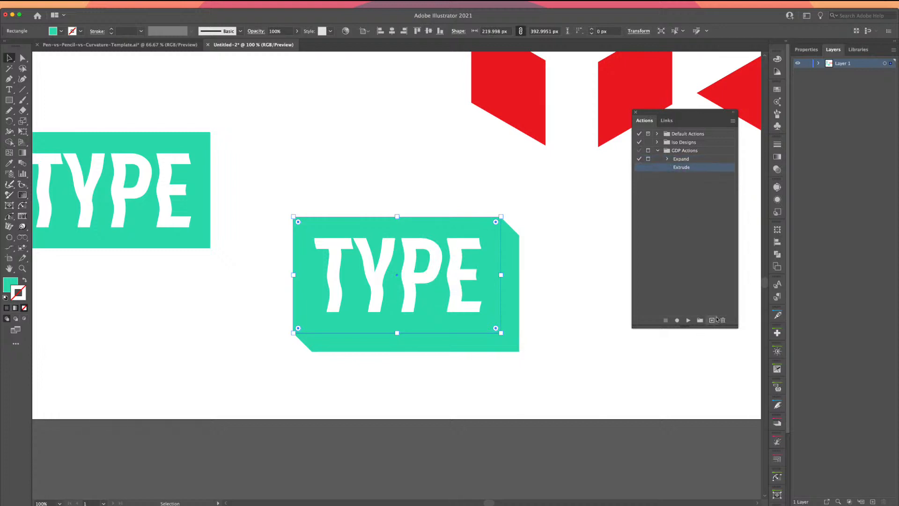
pyautogui.click(723, 320)
pyautogui.click(481, 269)
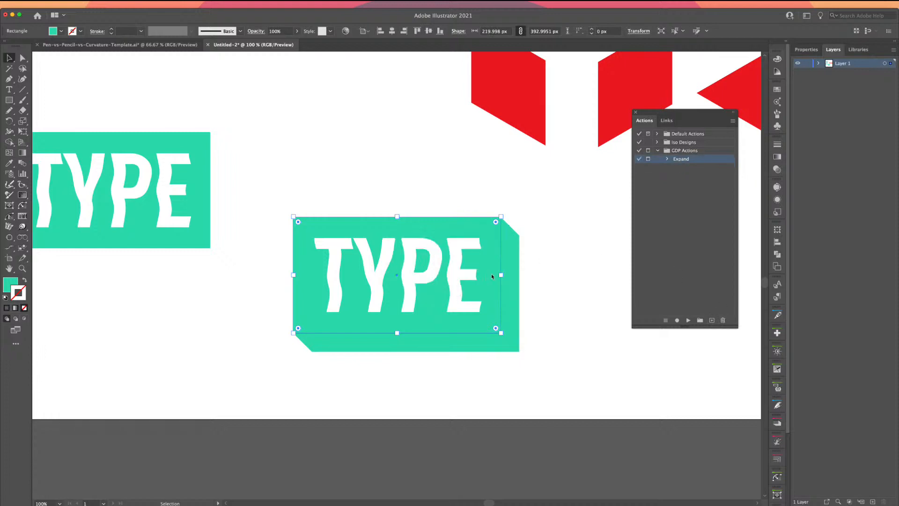
pyautogui.click(678, 174)
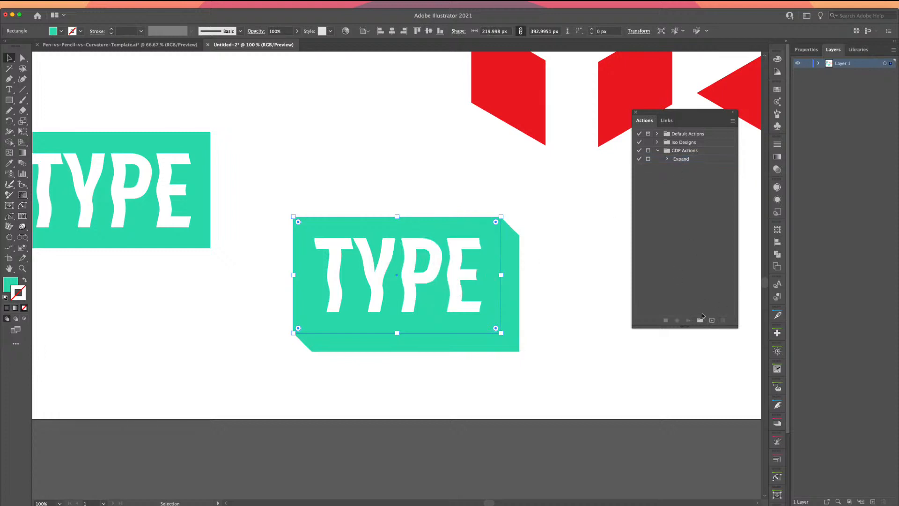
# Step: Delete the extruded TYPE artwork and copy the original TYPE artwork about 580 px right and 255 px down
pyautogui.moveTo(304, 179); pyautogui.dragTo(543, 356)
pyautogui.press('Delete')
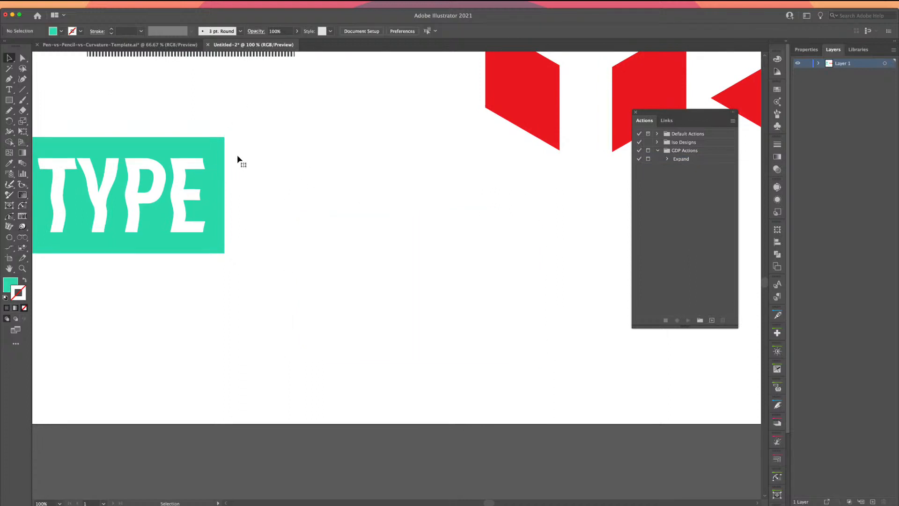
pyautogui.moveTo(111, 110); pyautogui.dragTo(170, 197)
pyautogui.moveTo(155, 146); pyautogui.dragTo(367, 270)
pyautogui.press('super+z')
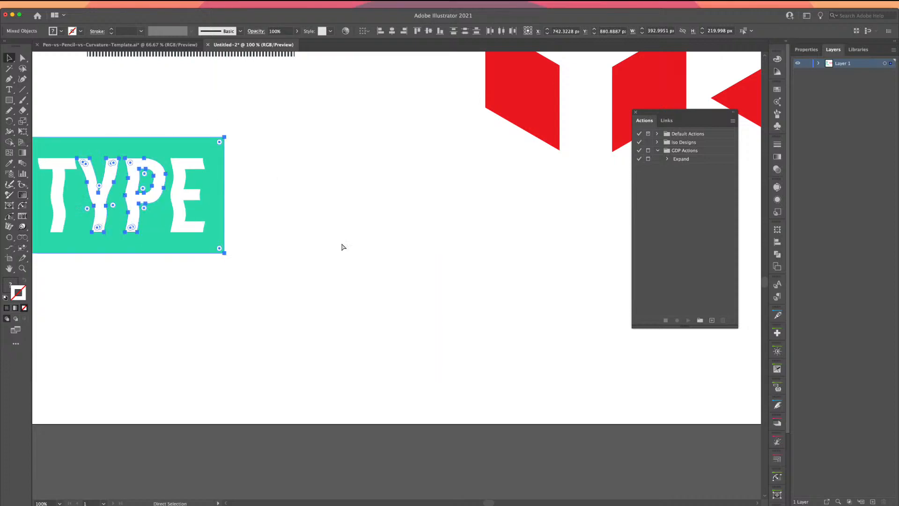
pyautogui.moveTo(173, 152); pyautogui.dragTo(478, 287)
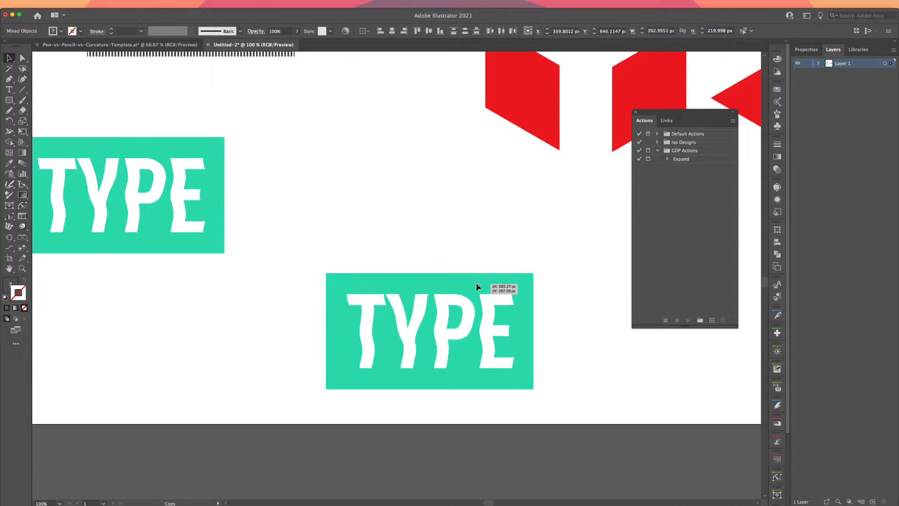
# Step: With the original TYPE artwork's green rectangle selected, start recording a new Extrude action in GDP Actions with function key F2
pyautogui.click(263, 130)
pyautogui.click(217, 141)
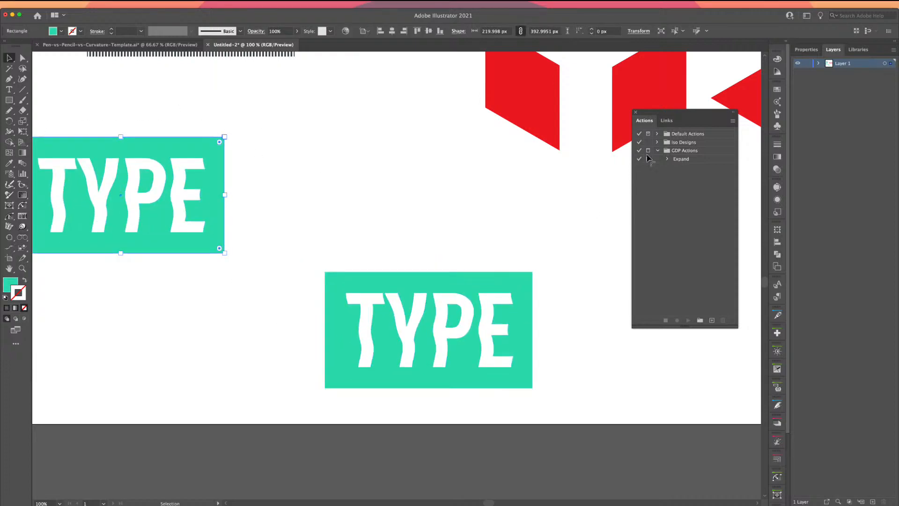
pyautogui.click(711, 321)
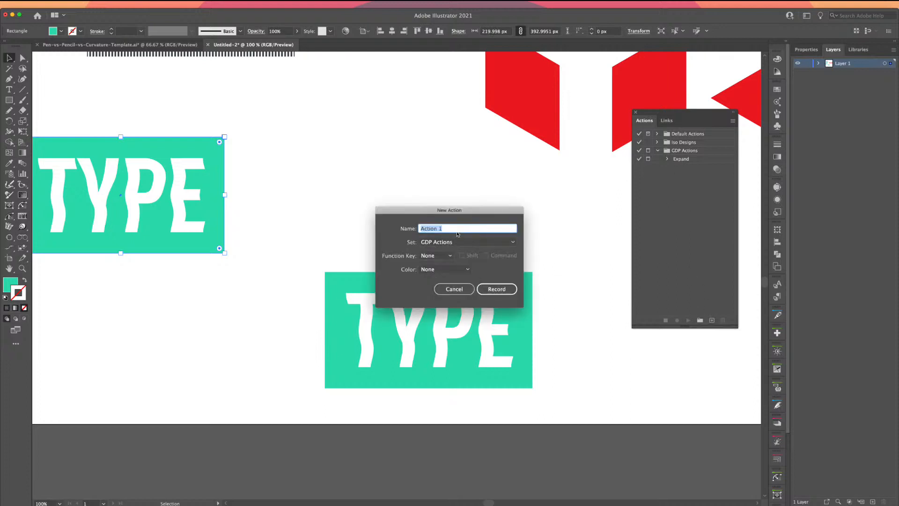
pyautogui.write('Extrude')
pyautogui.click(429, 256)
pyautogui.click(430, 286)
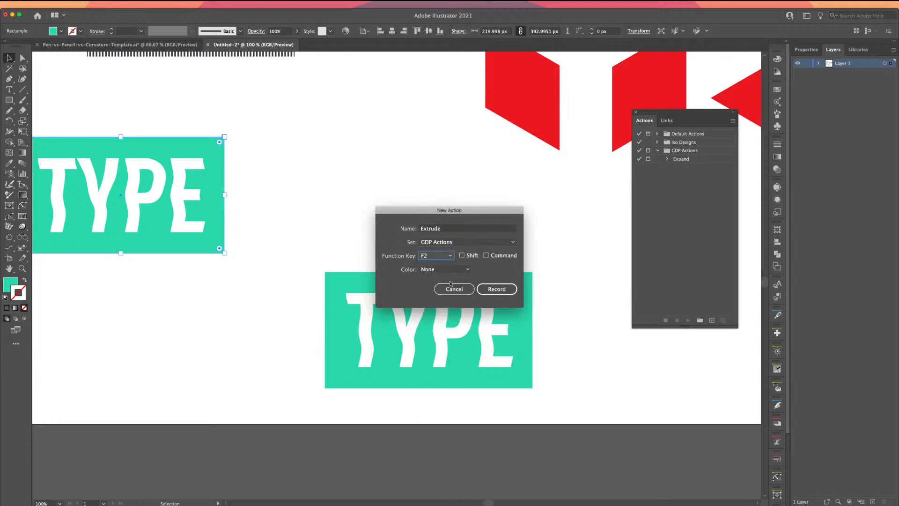
pyautogui.click(497, 289)
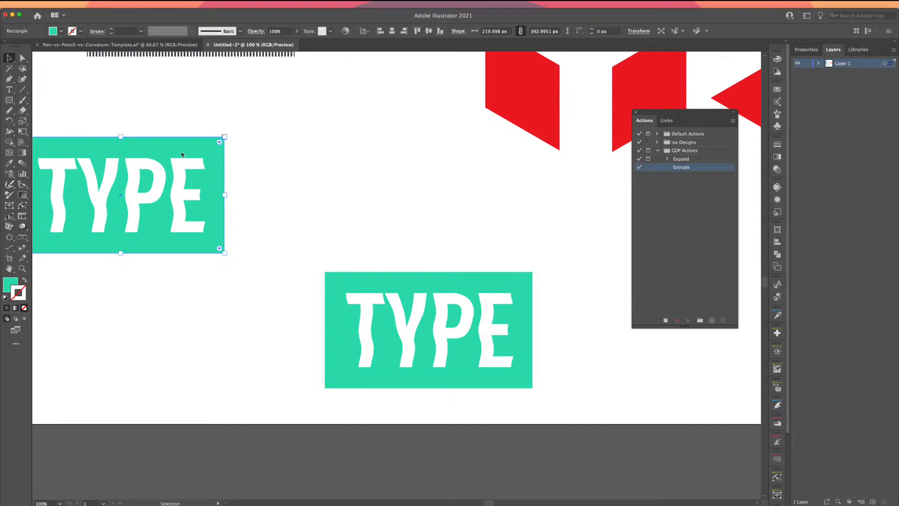
# Step: Start a Distort & Transform Transform effect on the original green rectangle, with horizontal and vertical moves of 1 px
pyautogui.click(141, 4)
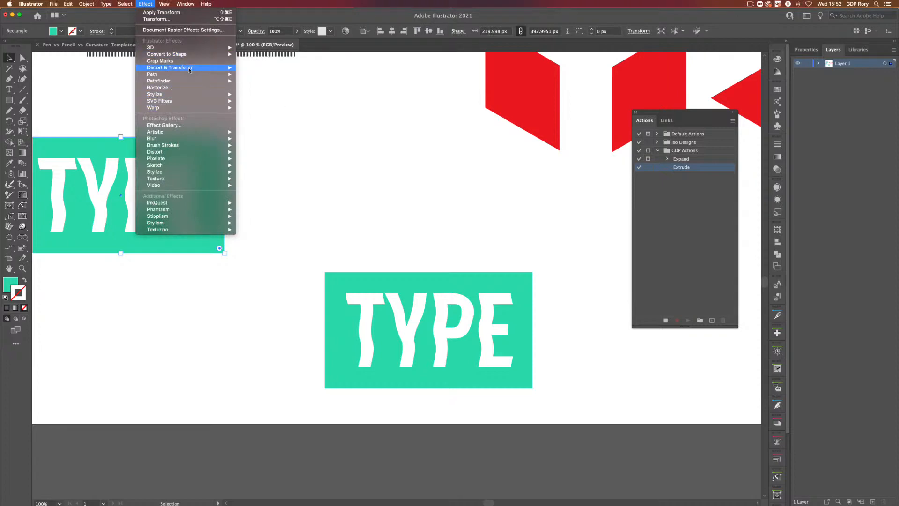
pyautogui.moveTo(187, 67)
pyautogui.click(252, 88)
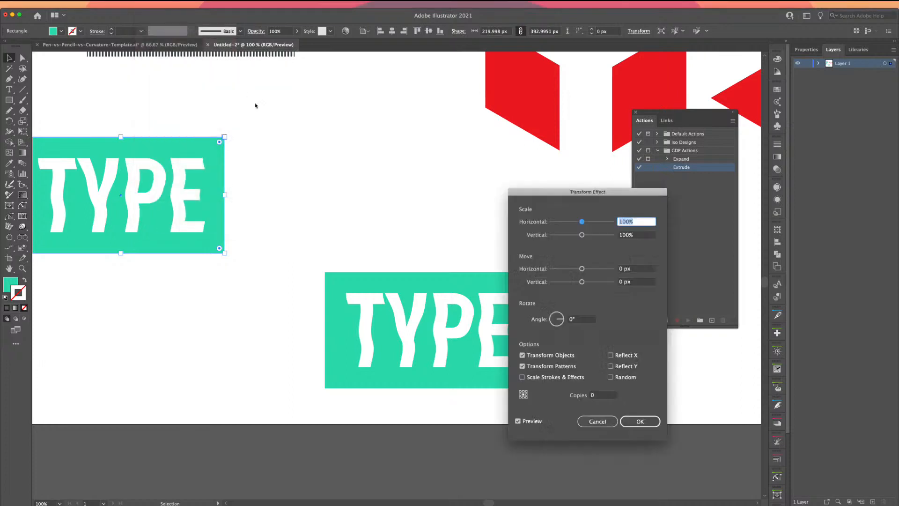
pyautogui.click(633, 269)
pyautogui.press('Up')
pyautogui.click(634, 283)
pyautogui.press('Up')
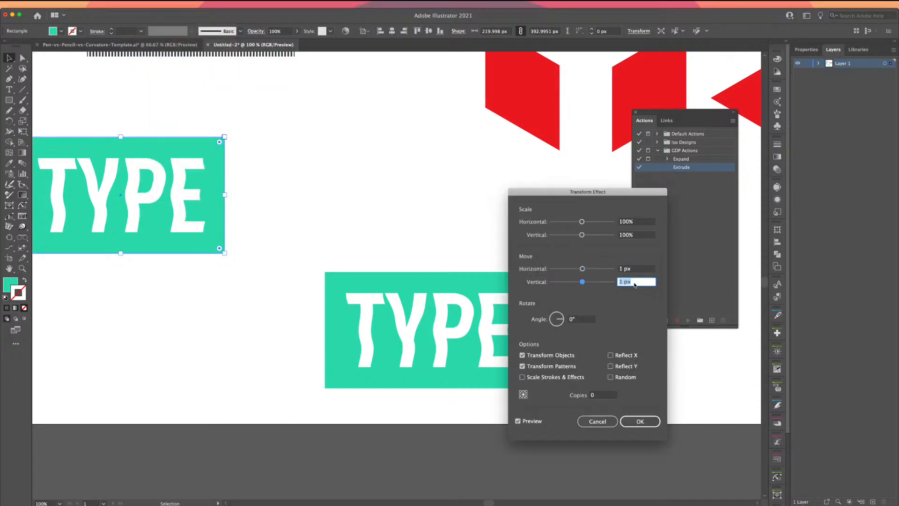
# Step: Set the Transform effect to 31 copies and apply it to the green rectangle
pyautogui.click(607, 396)
pyautogui.press('Up')
pyautogui.press('Up')
pyautogui.press('Up')
pyautogui.press('Up')
pyautogui.press('Up')
pyautogui.press('Up')
pyautogui.press('Up')
pyautogui.press('Up')
pyautogui.press('Up')
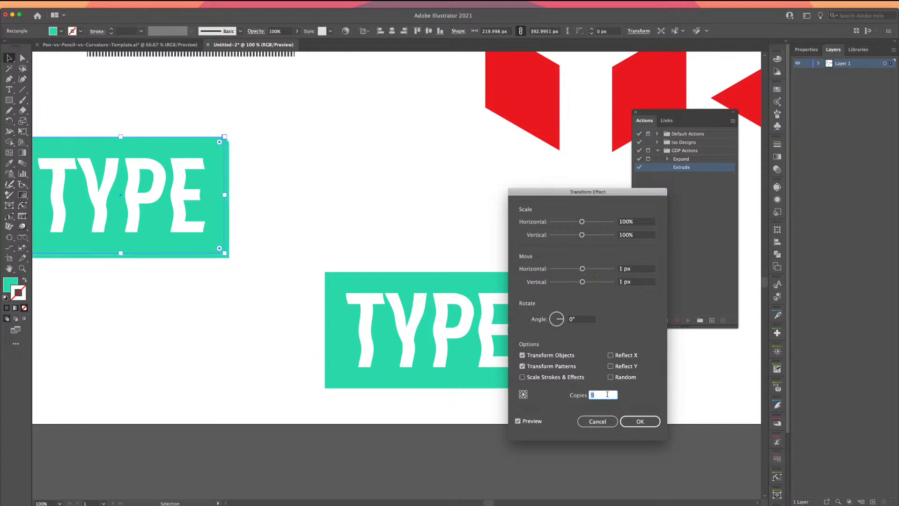
pyautogui.press('Up')
pyautogui.press('Up')
pyautogui.press('Up')
pyautogui.press('Up')
pyautogui.press('Up')
pyautogui.press('Up')
pyautogui.press('Up')
pyautogui.press('Up')
pyautogui.press('Up')
pyautogui.press('Up')
pyautogui.press('Up')
pyautogui.press('Up')
pyautogui.press('Up')
pyautogui.press('Up')
pyautogui.press('Up')
pyautogui.press('Up')
pyautogui.press('Up')
pyautogui.press('Up')
pyautogui.press('Up')
pyautogui.press('Up')
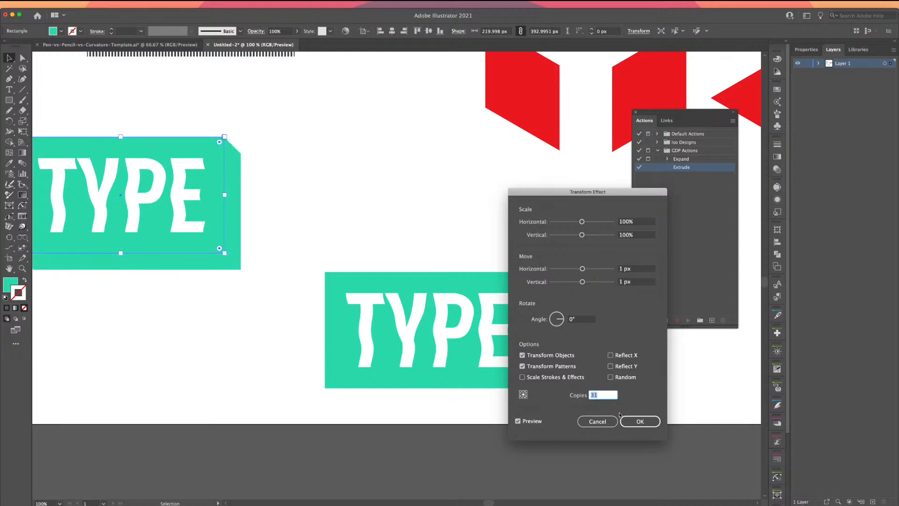
pyautogui.click(630, 420)
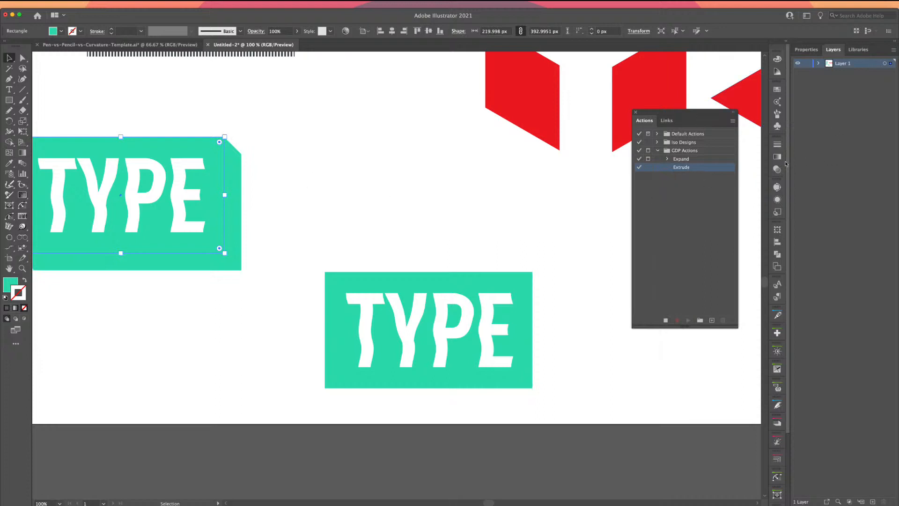
# Step: Check the extruded rectangle's appearance attributes for the Transform effect, and keep the rectangle selected
pyautogui.click(778, 199)
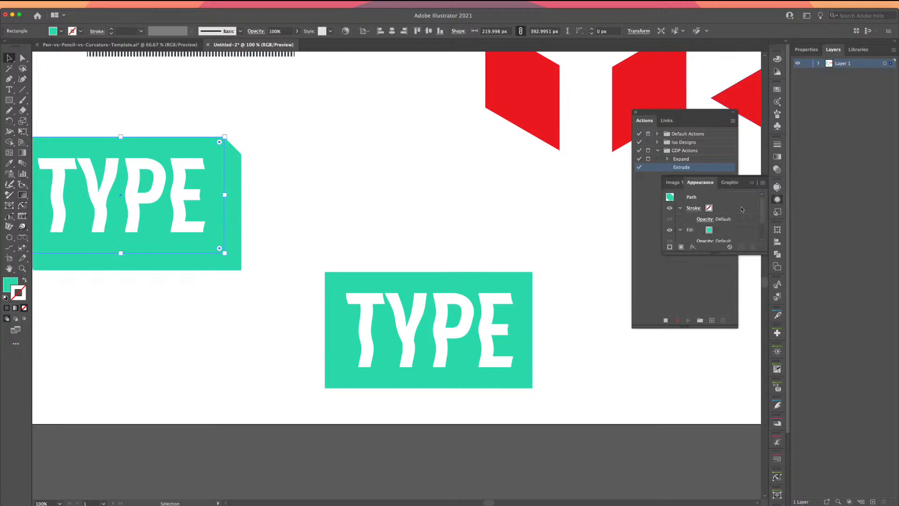
pyautogui.scroll(-2, 726, 230)
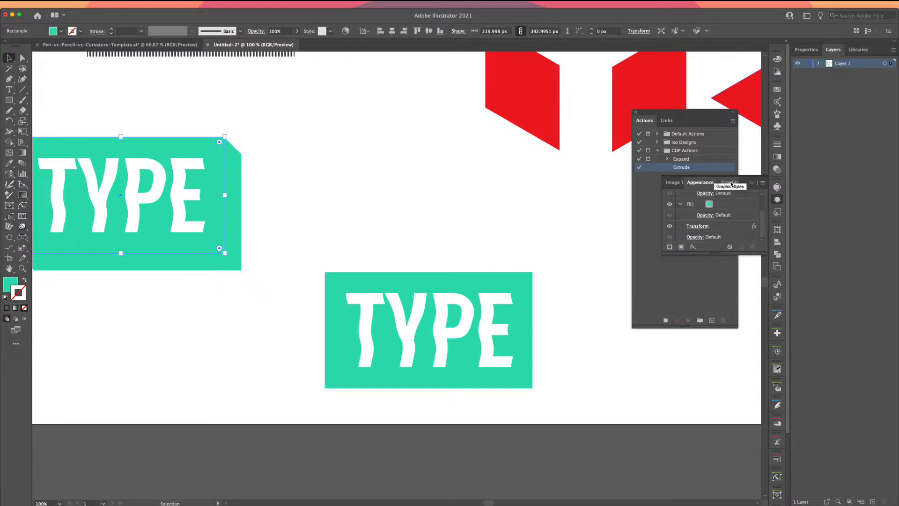
pyautogui.click(752, 184)
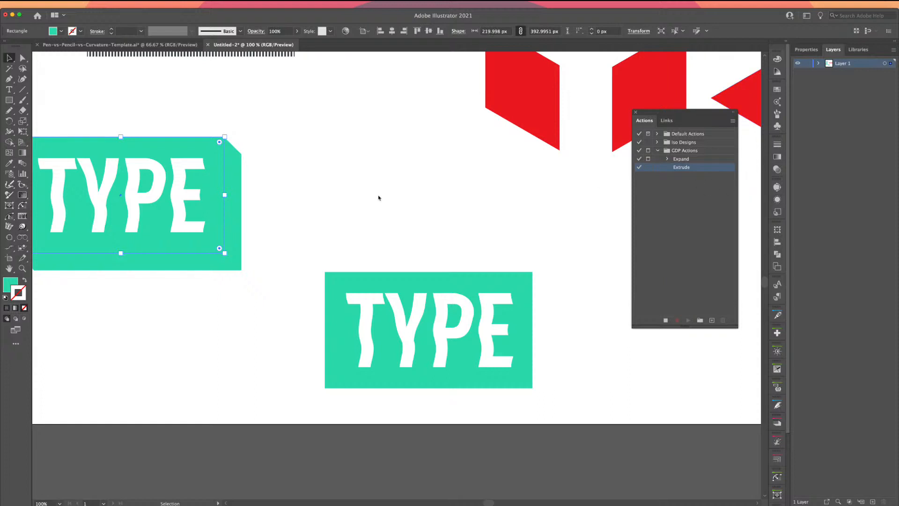
pyautogui.click(317, 198)
pyautogui.click(220, 157)
# Step: Expand the Default Actions set and look through its Save For Web GIF, JPG Medium and PNG 24 actions
pyautogui.click(658, 134)
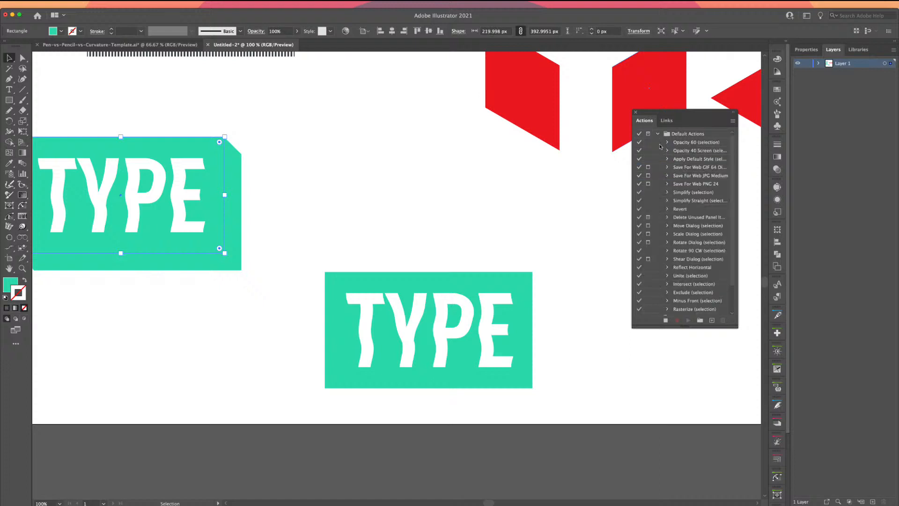
pyautogui.click(690, 169)
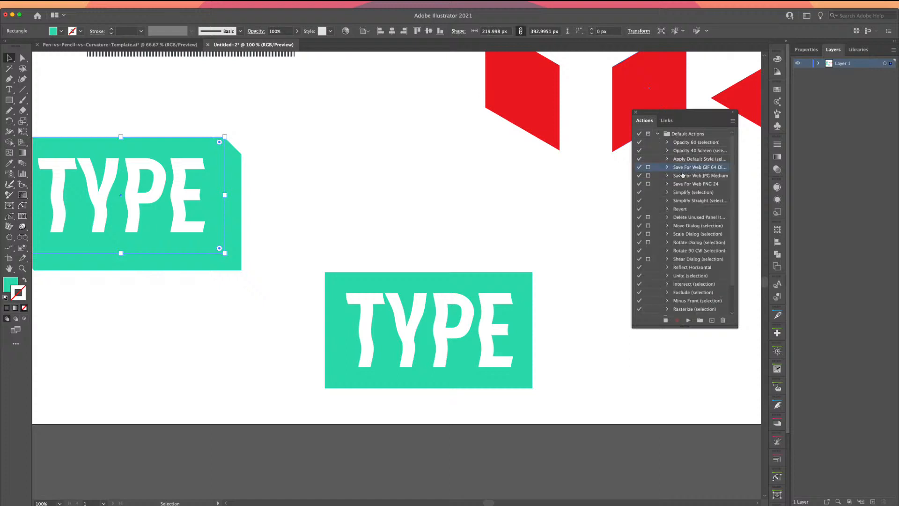
pyautogui.click(680, 177)
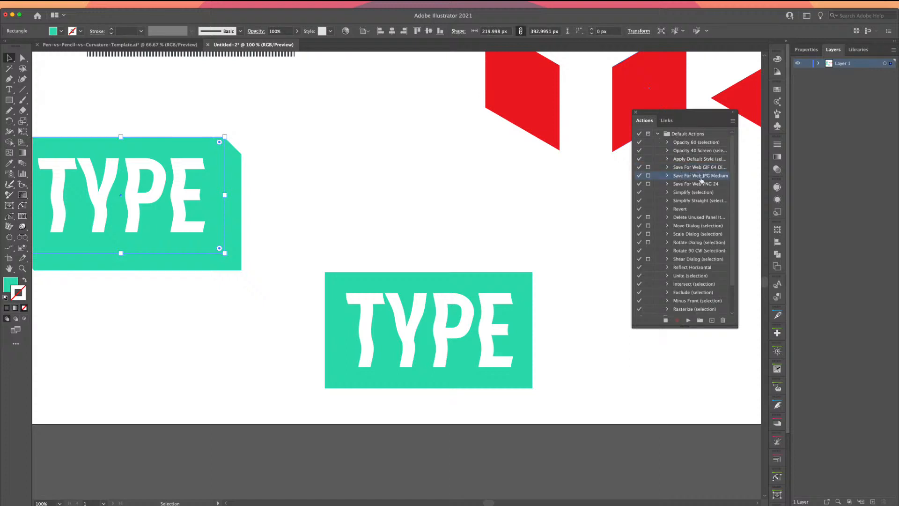
pyautogui.click(688, 184)
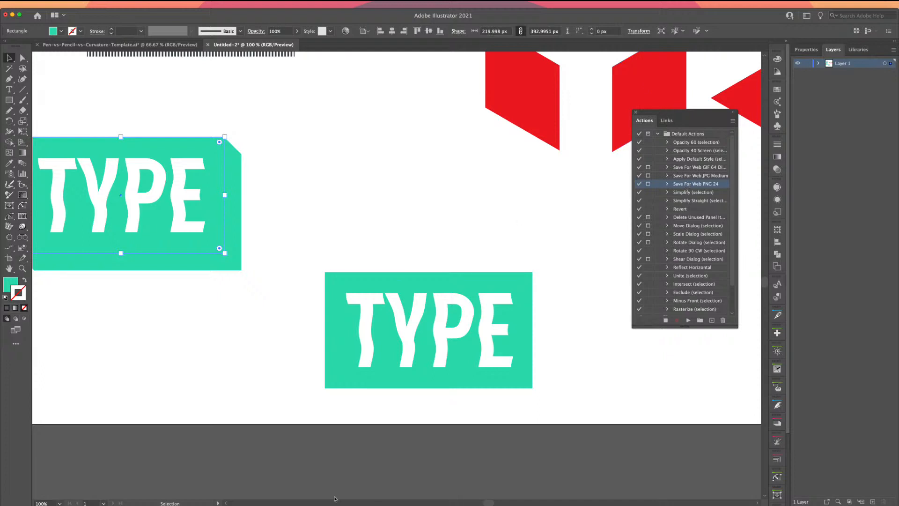
pyautogui.press('super+Tab')
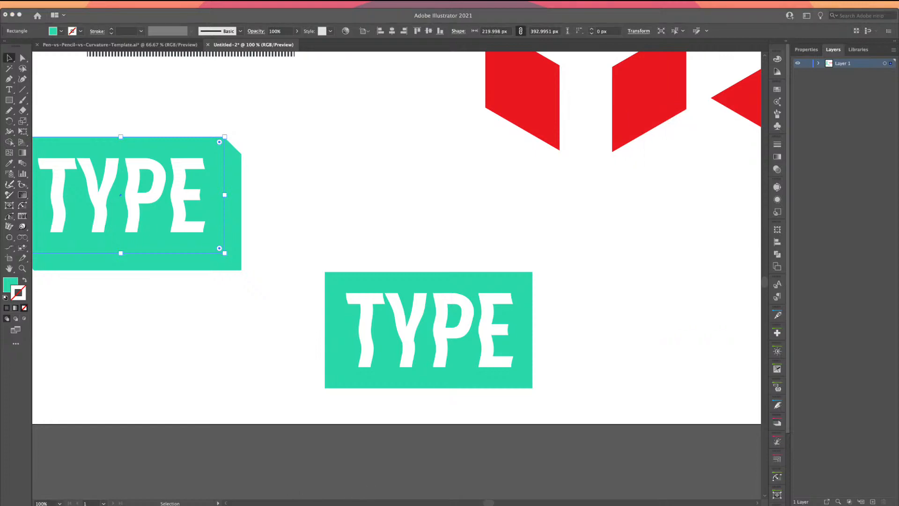